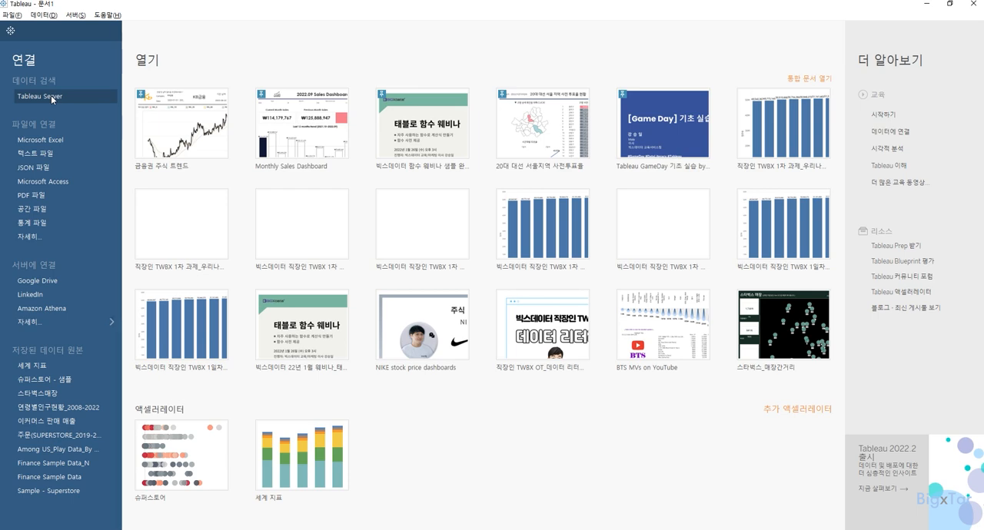
Step: Connect to the Microsoft Excel workbook 연령별인구현황_2008-2022 in the 2209 folder as the data source
click(52, 97)
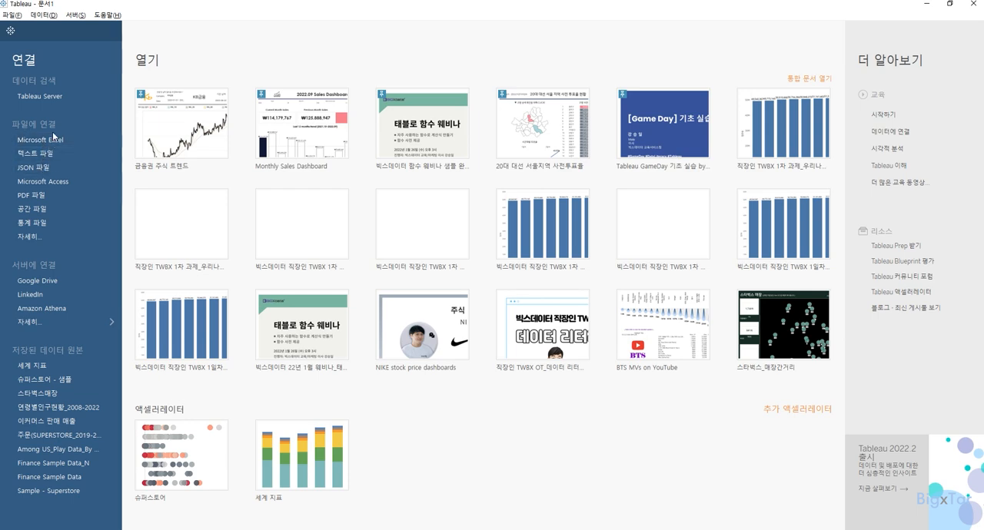
click(47, 322)
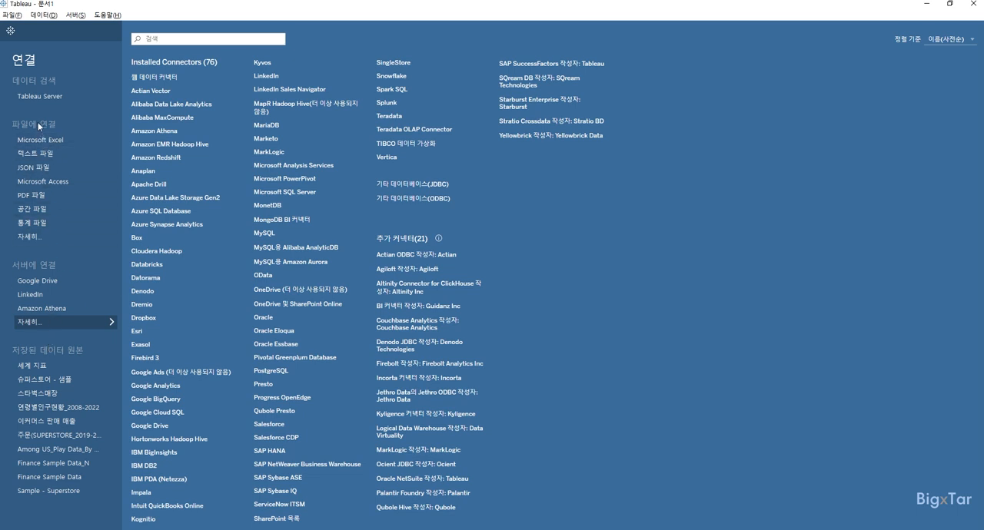
click(55, 141)
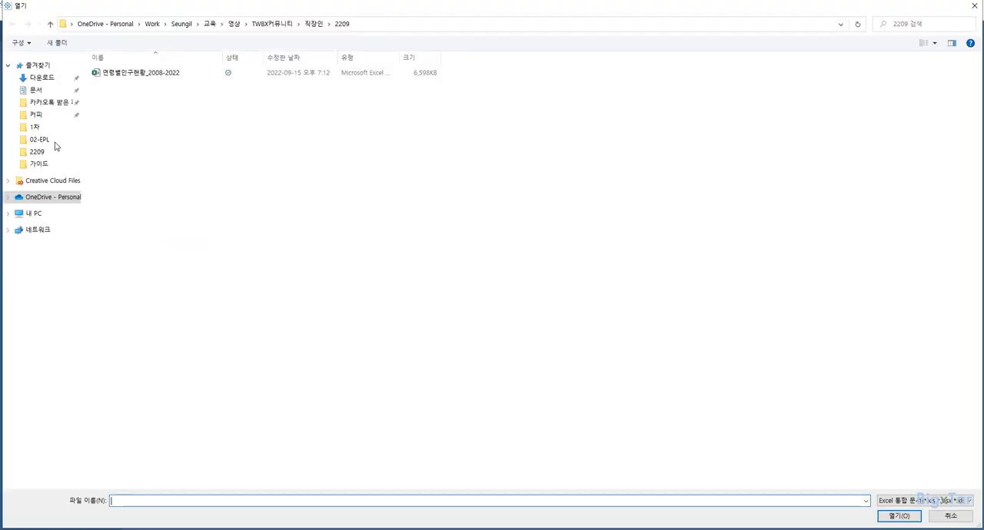
click(174, 75)
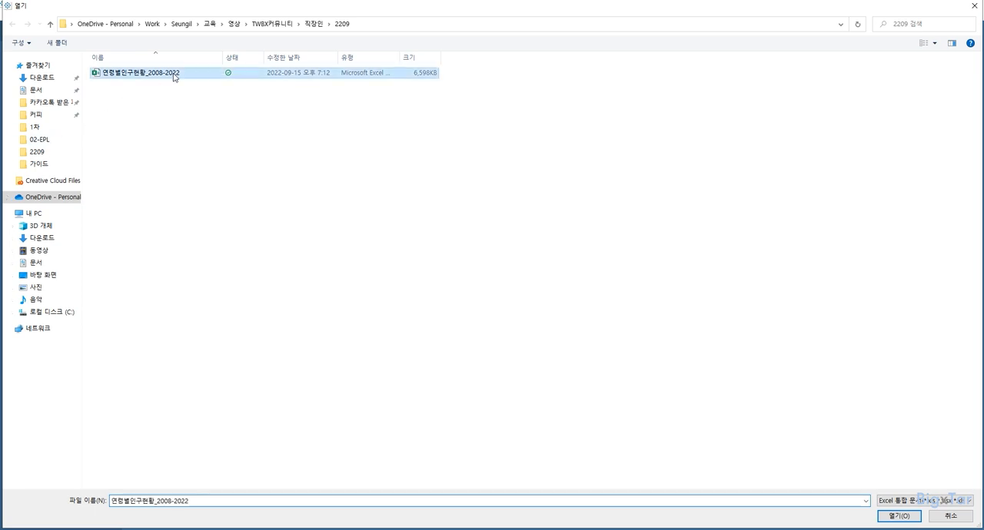
double_click(174, 75)
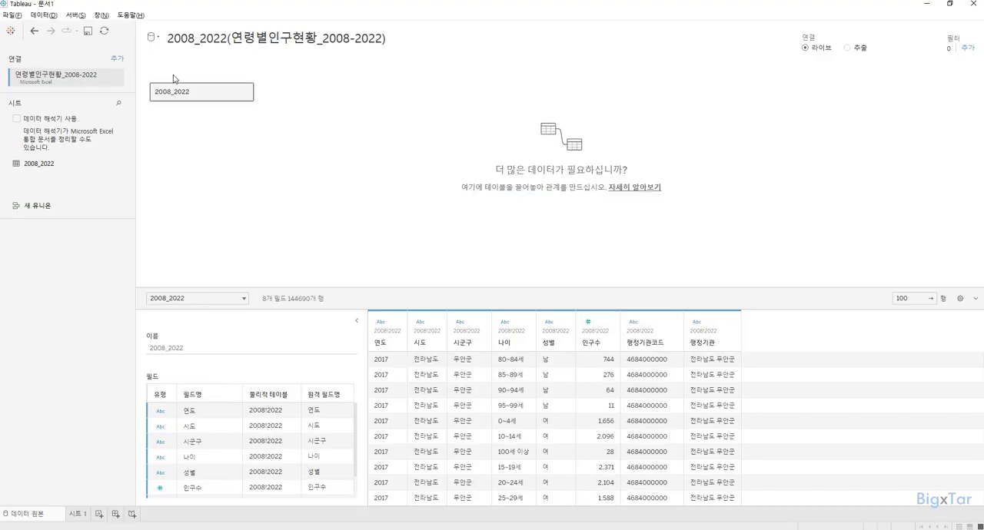
Step: Examine the workbook connection, its 2008_2022 sheet and the data columns, including 연도, 시도, 시군구, 인구수, 행정기관코드 and 행정기관
click(23, 83)
click(38, 75)
click(94, 78)
click(66, 165)
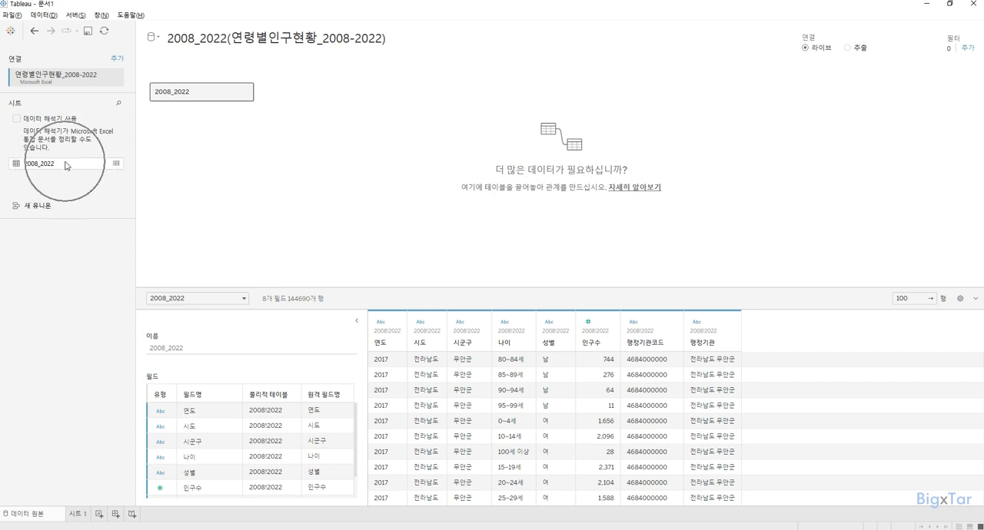
click(66, 165)
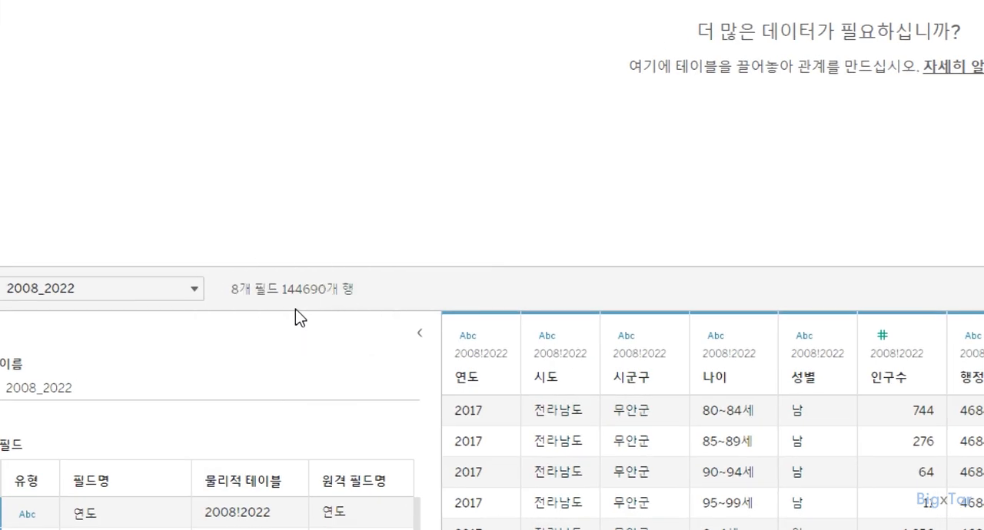
key(ctrl)
click(479, 378)
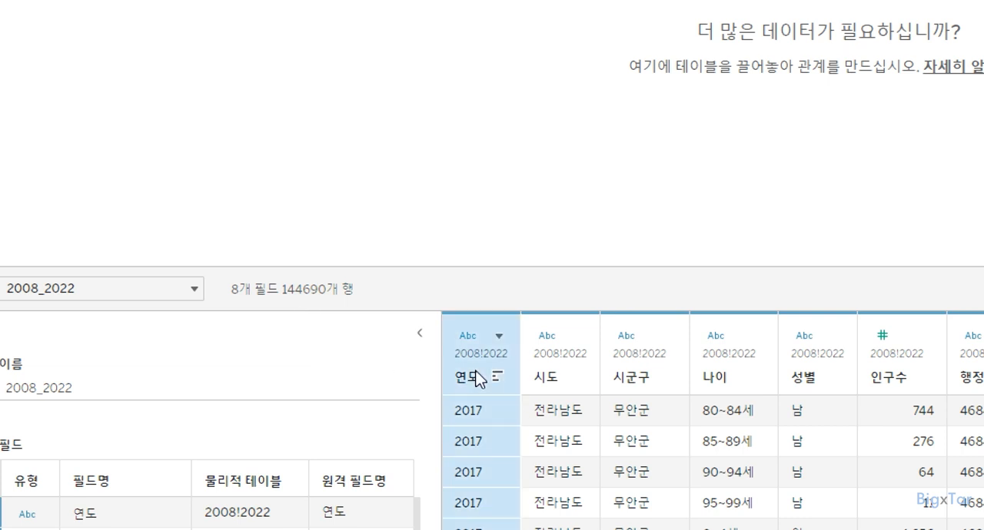
click(550, 382)
click(639, 381)
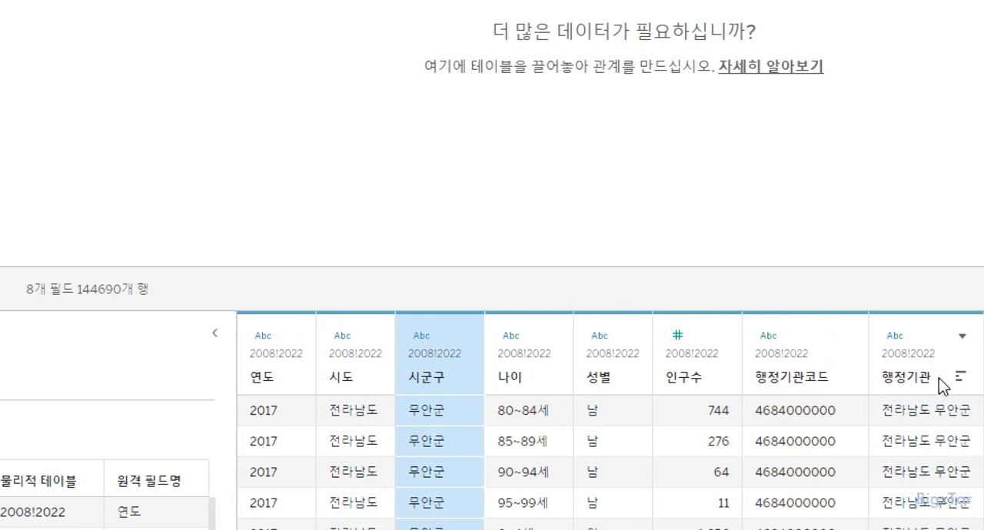
click(962, 380)
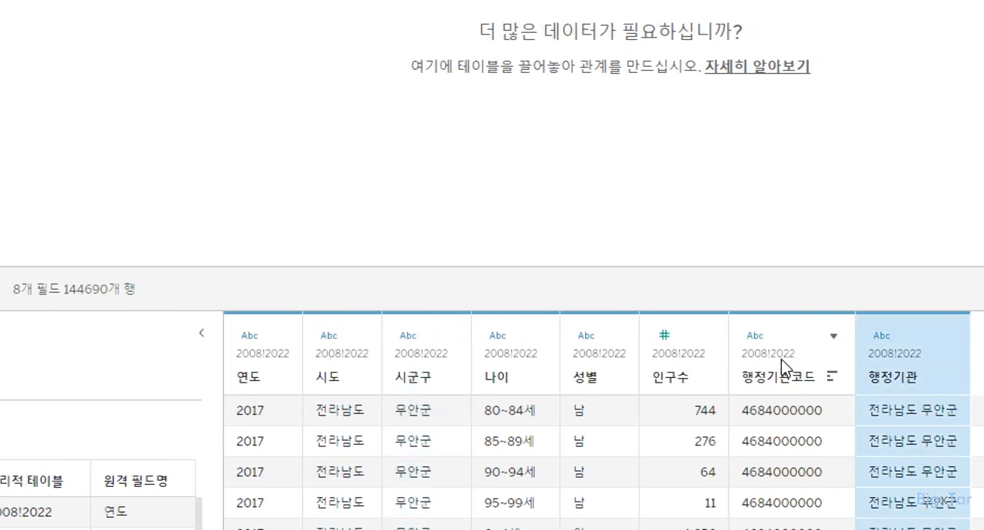
click(759, 381)
click(679, 380)
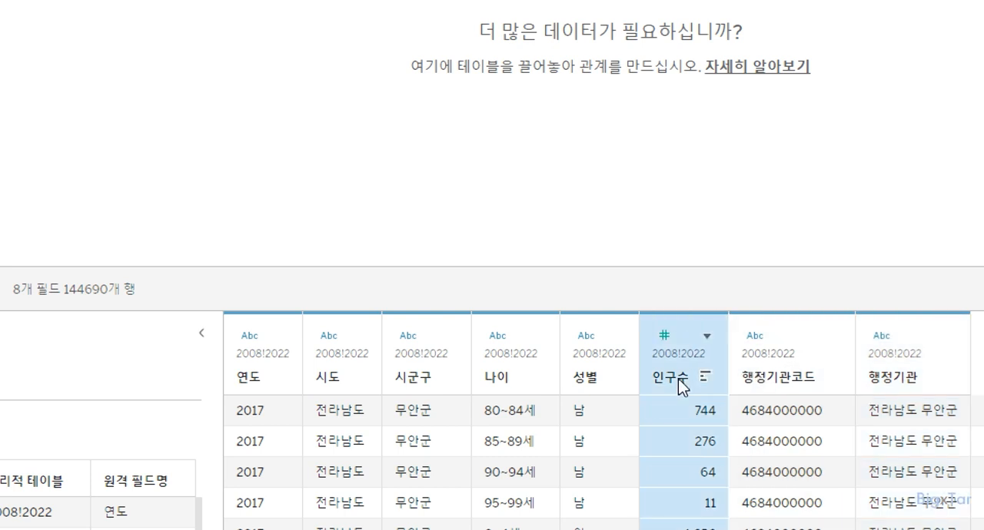
click(253, 416)
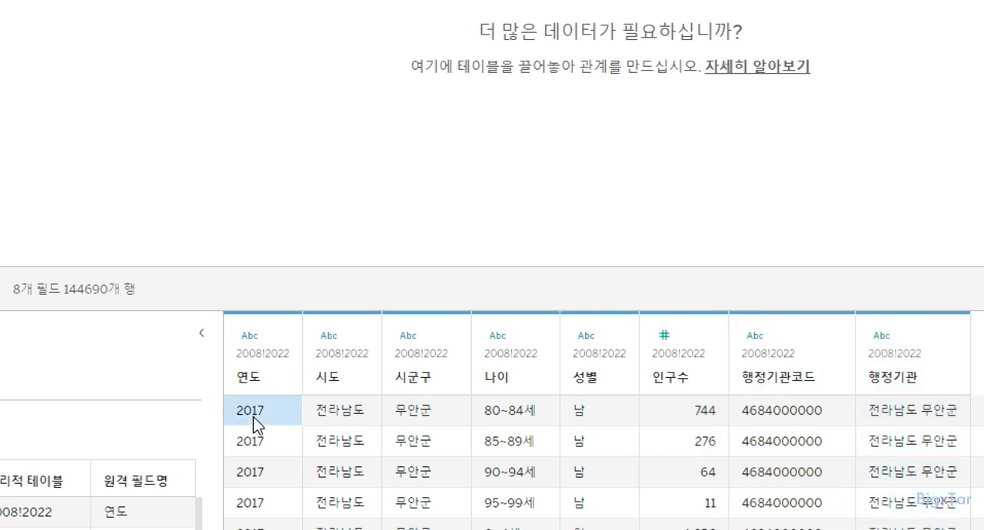
click(257, 449)
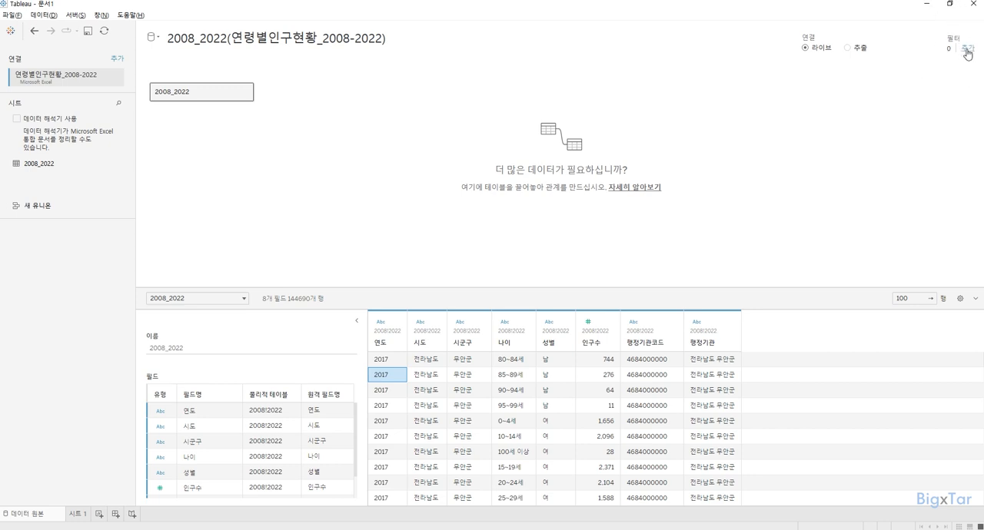
Step: Add a data source filter on 연도 that keeps only 2022
click(968, 52)
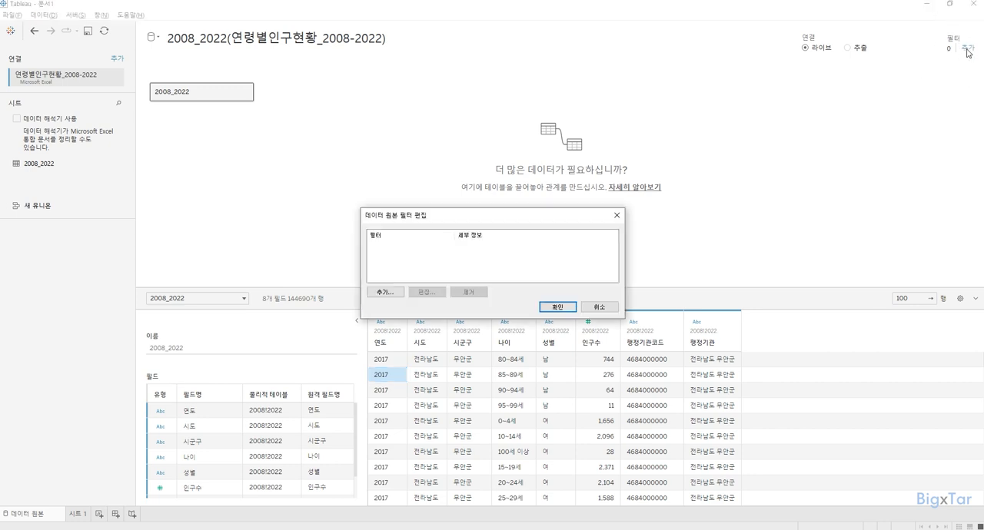
click(397, 295)
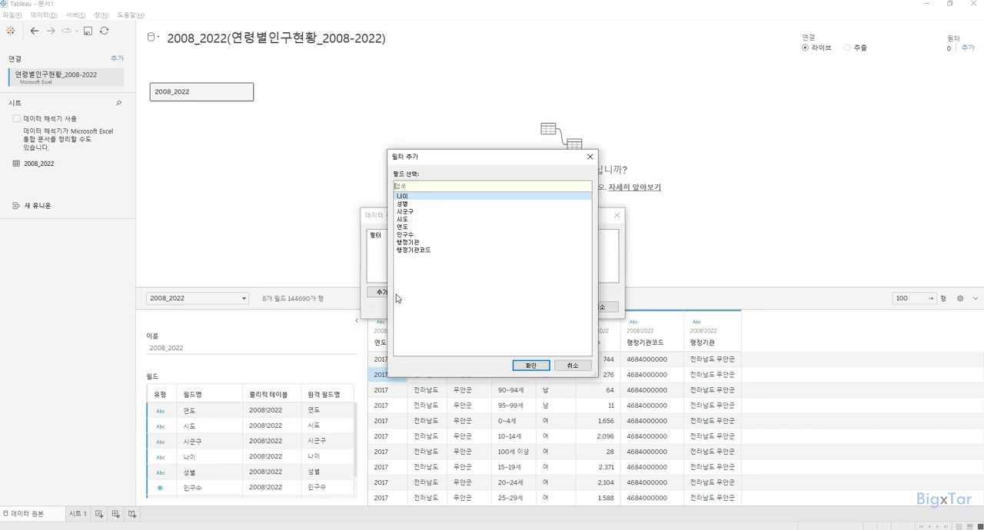
double_click(410, 228)
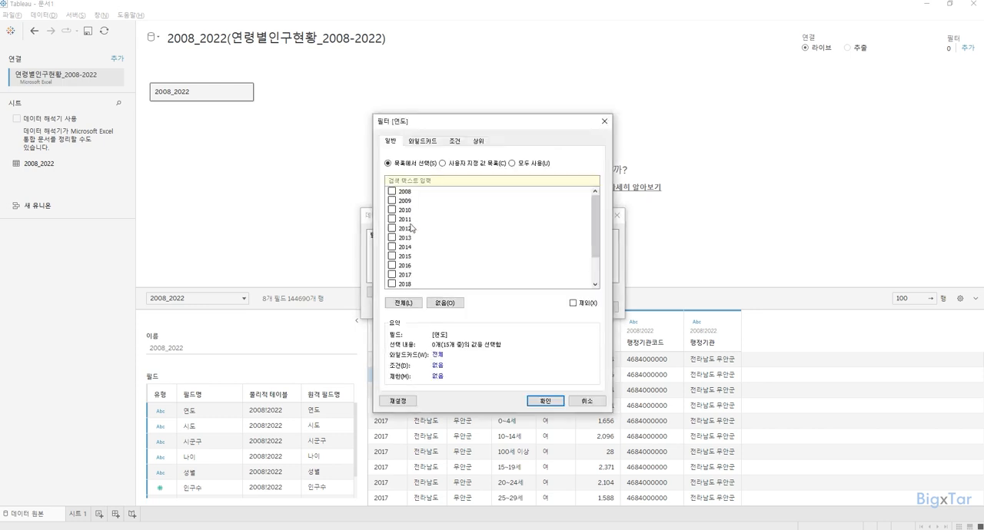
scroll(440, 224, down, 2)
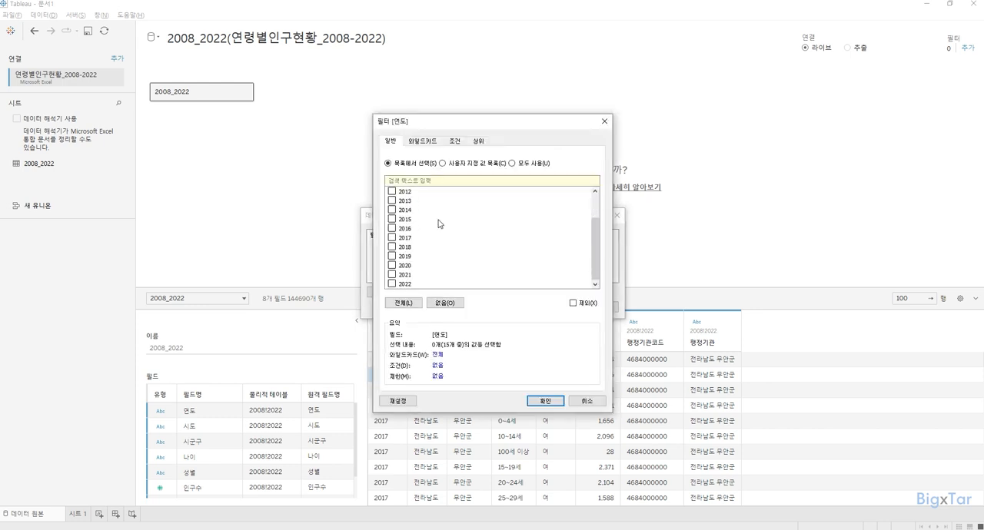
click(407, 286)
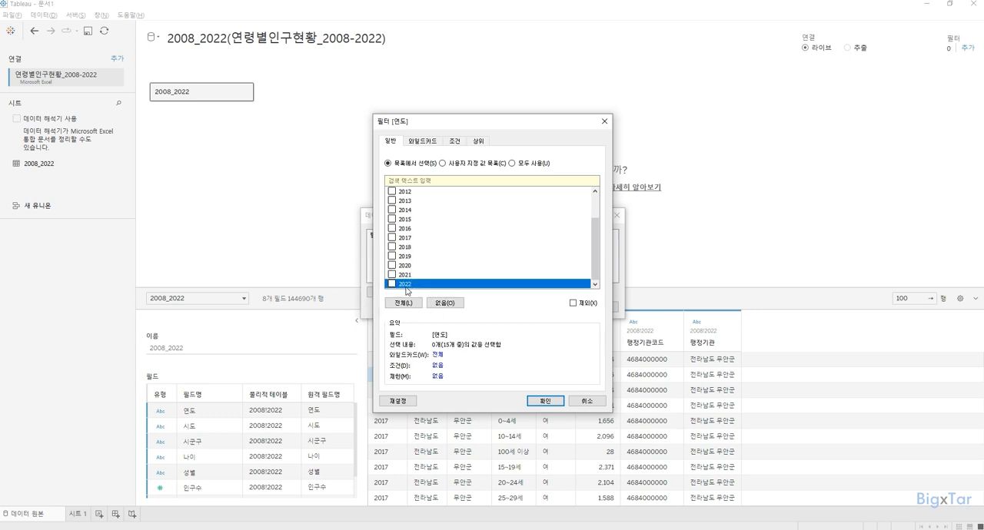
click(391, 284)
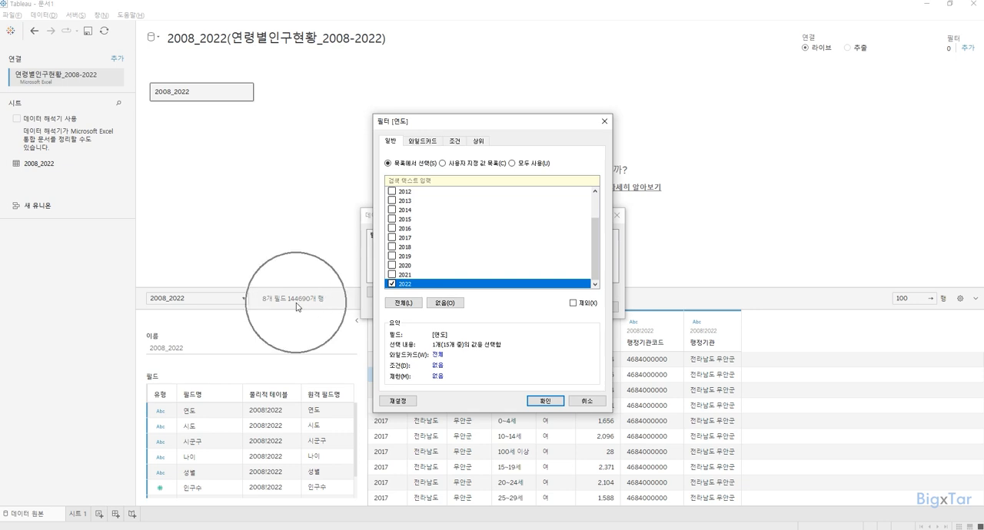
click(535, 401)
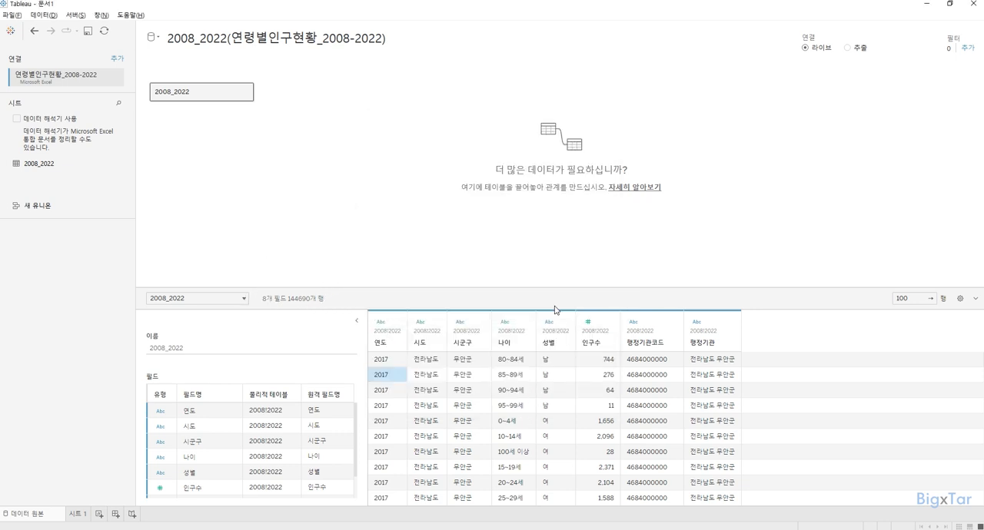
click(555, 309)
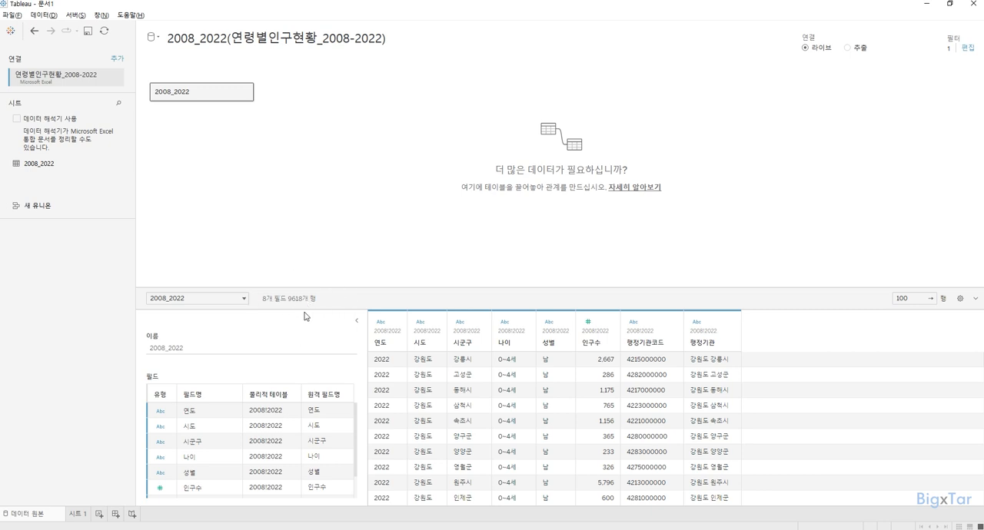
Step: Remove the 연도 filter from the data source
click(966, 49)
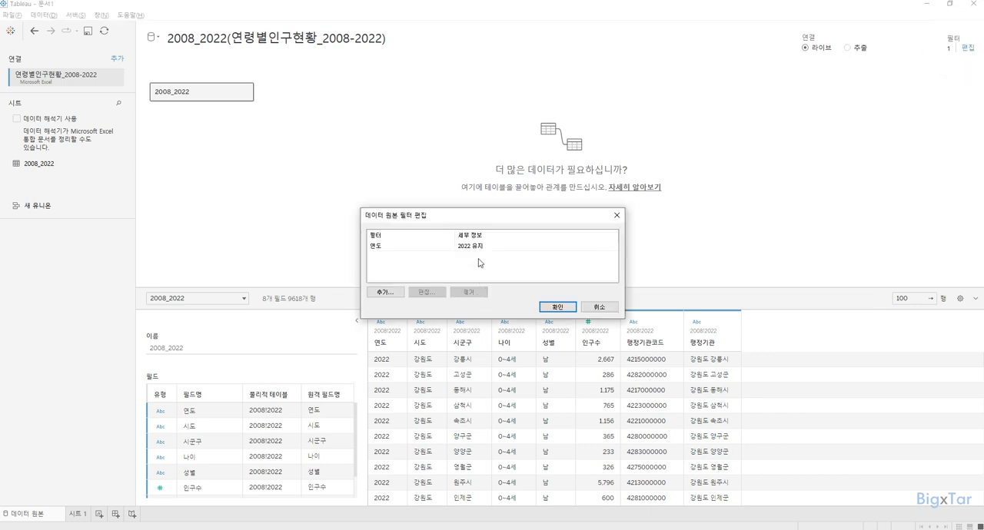
click(481, 245)
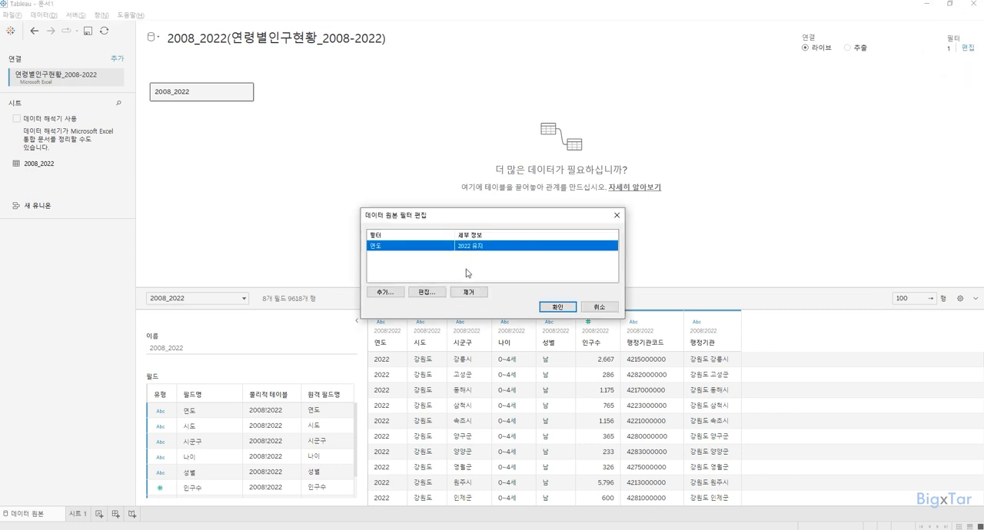
click(458, 293)
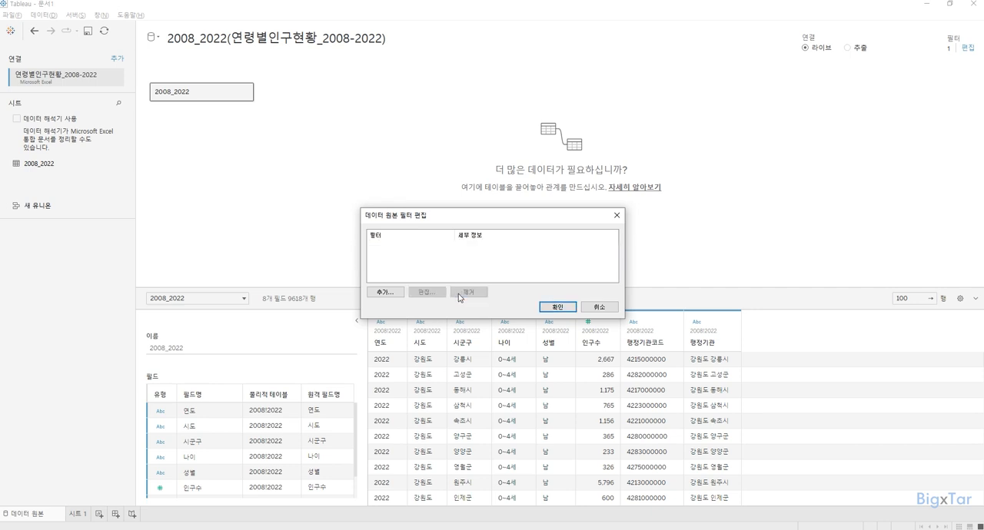
click(555, 308)
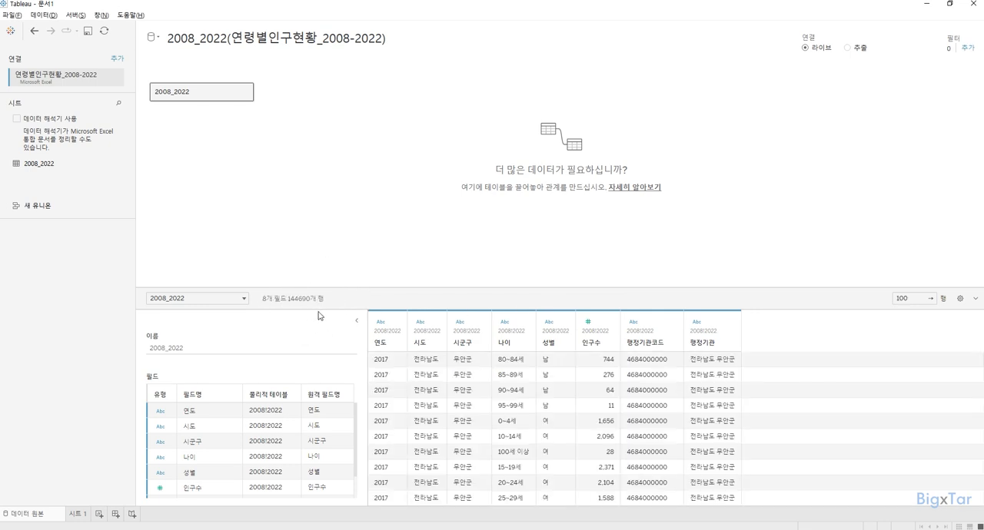
Step: Examine the data types of the 연도, 시도, 시군구 and 인구수 columns, including the type options offered for 연도
click(377, 346)
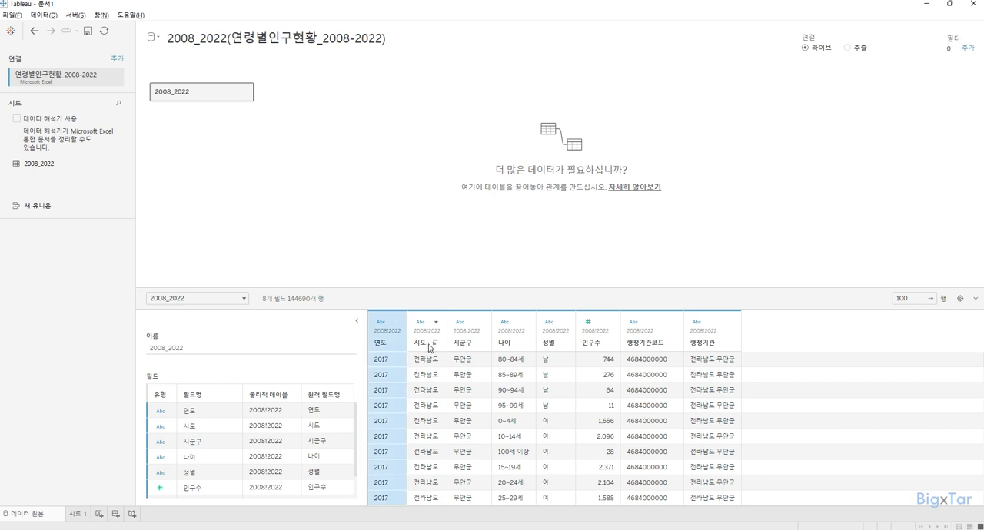
drag(425, 347, 459, 346)
click(461, 346)
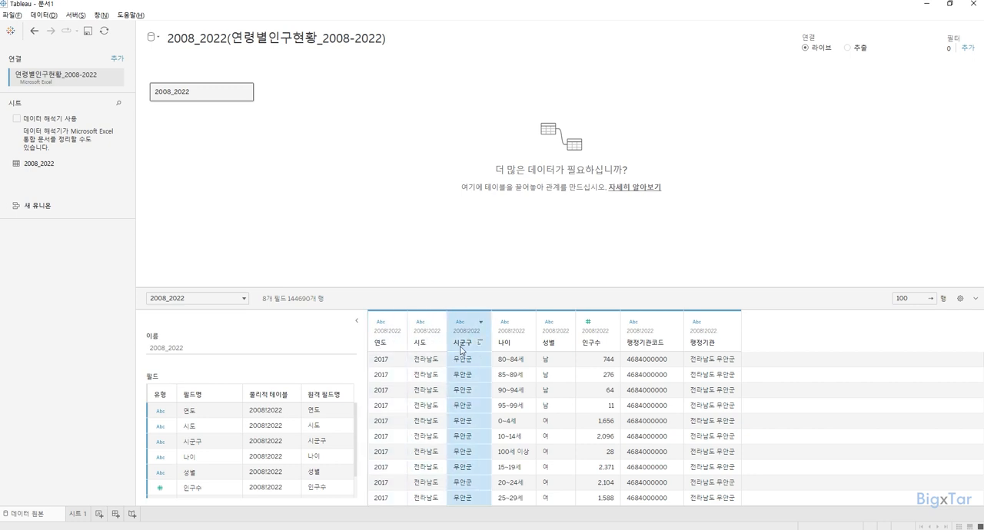
click(462, 328)
key(ctrl)
key(ctrl)
key(ctrl)
key(ctrl)
key(ctrl)
key(ctrl)
click(379, 324)
key(ctrl)
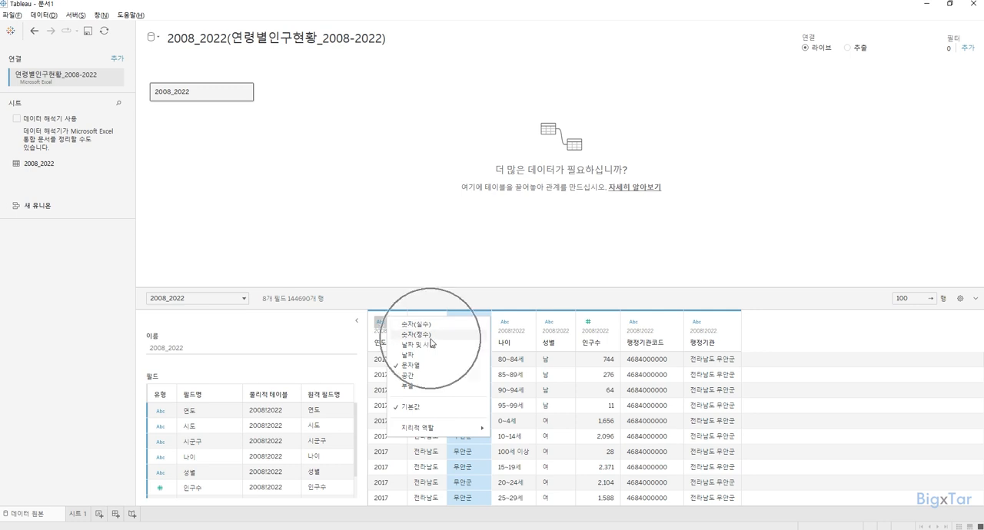
key(ctrl)
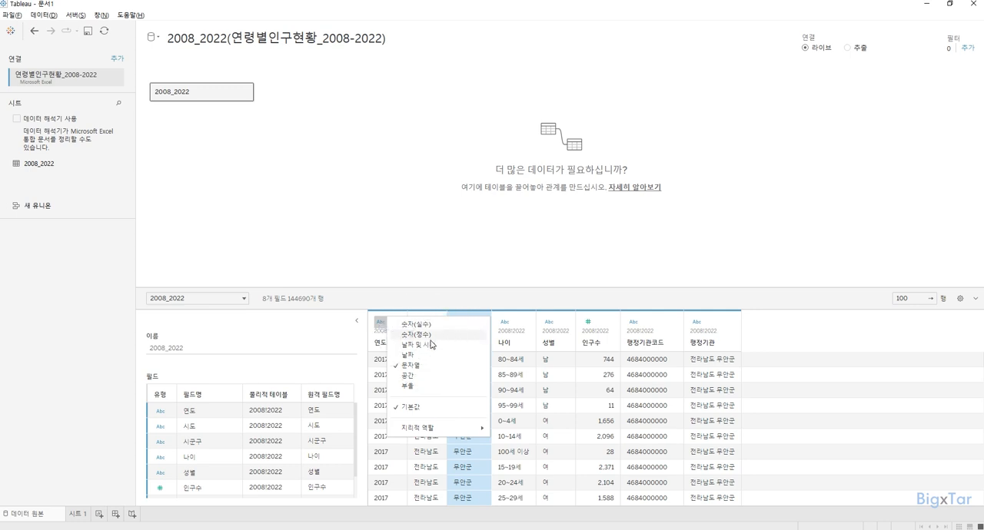
key(ctrl)
key(ctrl)
key(ctrl)
key(ctrl)
key(ctrl)
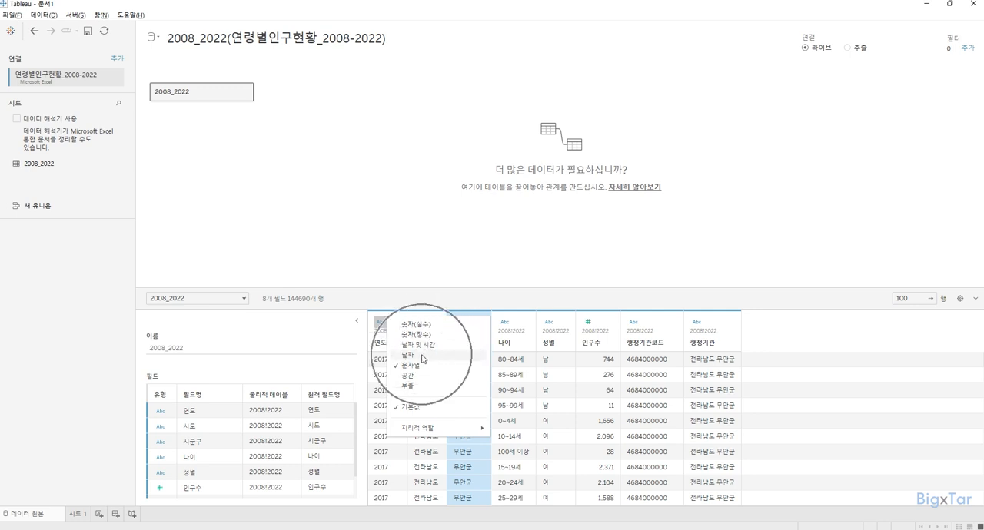
click(429, 297)
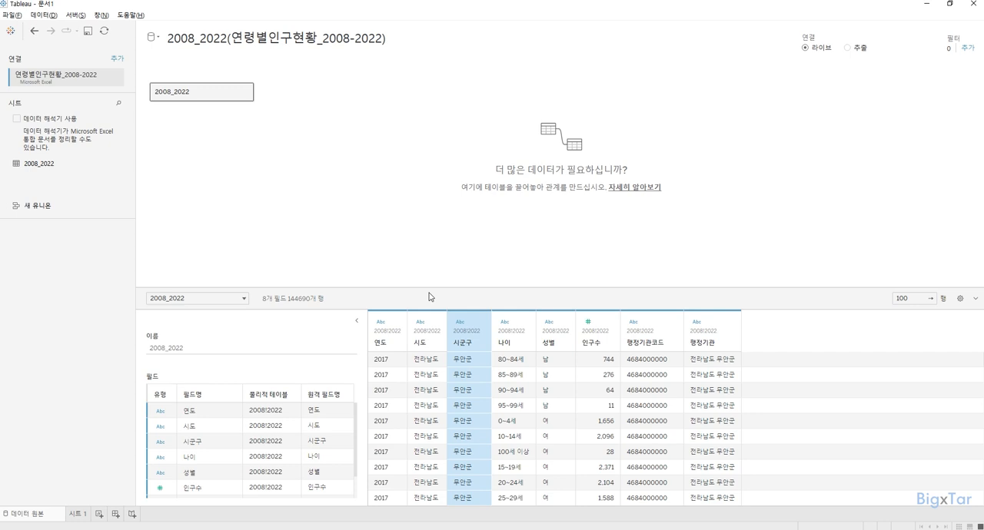
click(599, 347)
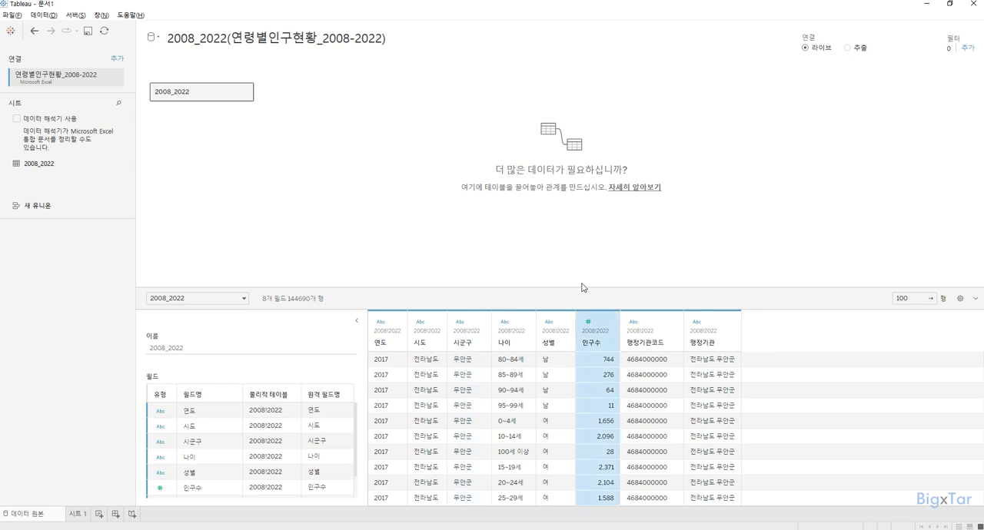
click(592, 350)
click(590, 326)
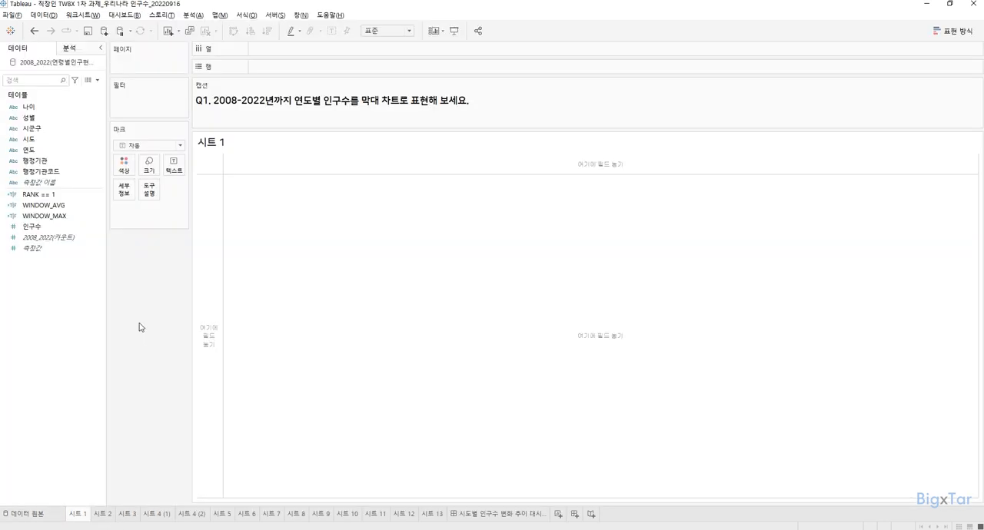
Step: Select the calculated fields RANK == 1, WINDOW_AVG and WINDOW_MAX together and examine their field types
click(229, 117)
click(66, 194)
shift+click(66, 216)
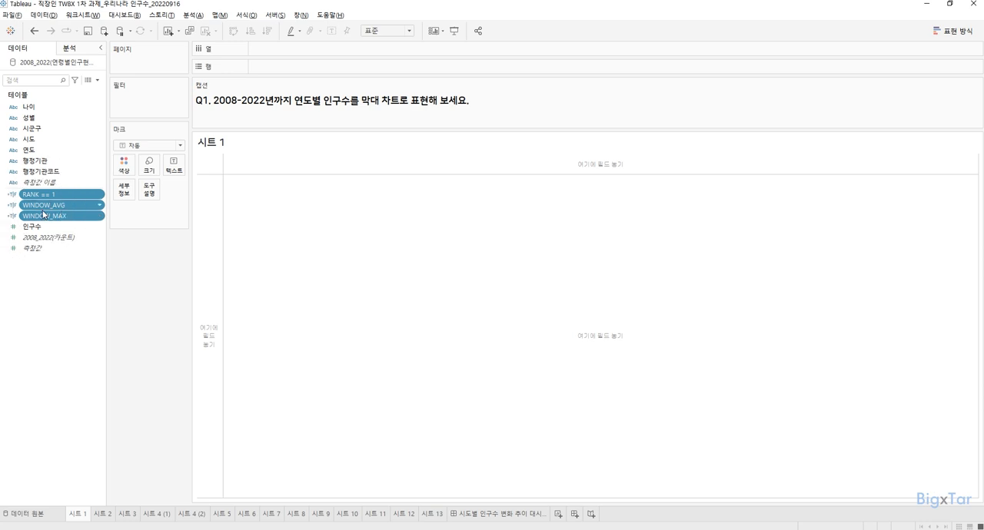
key(ctrl)
key(ctrl)
key(ctrl)
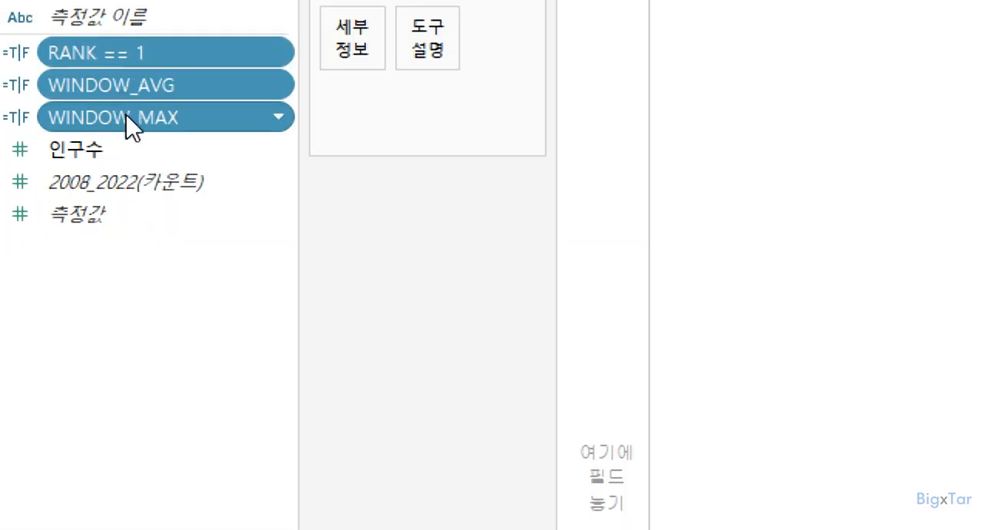
key(ctrl)
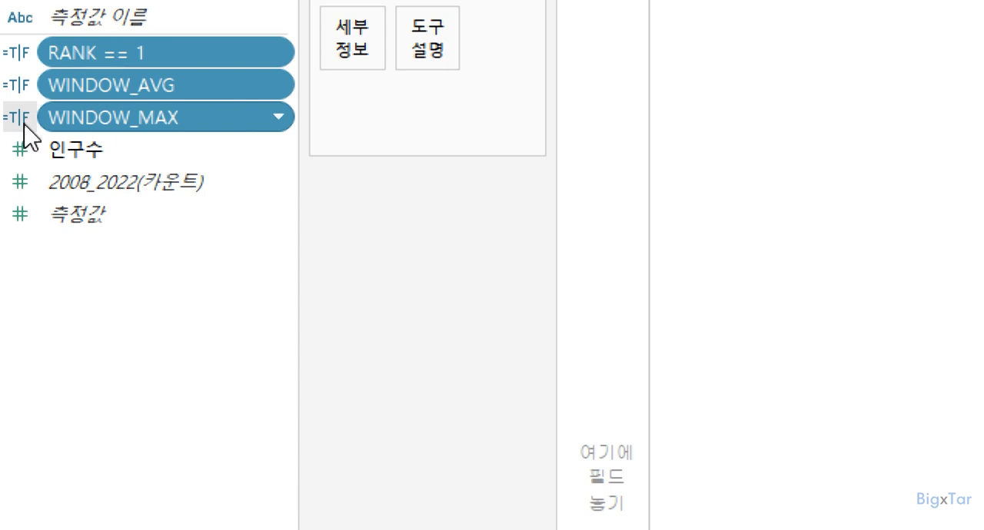
Step: Deselect the calculated fields and select the measure 인구수 to compare it with the dimensions in the field list
click(185, 288)
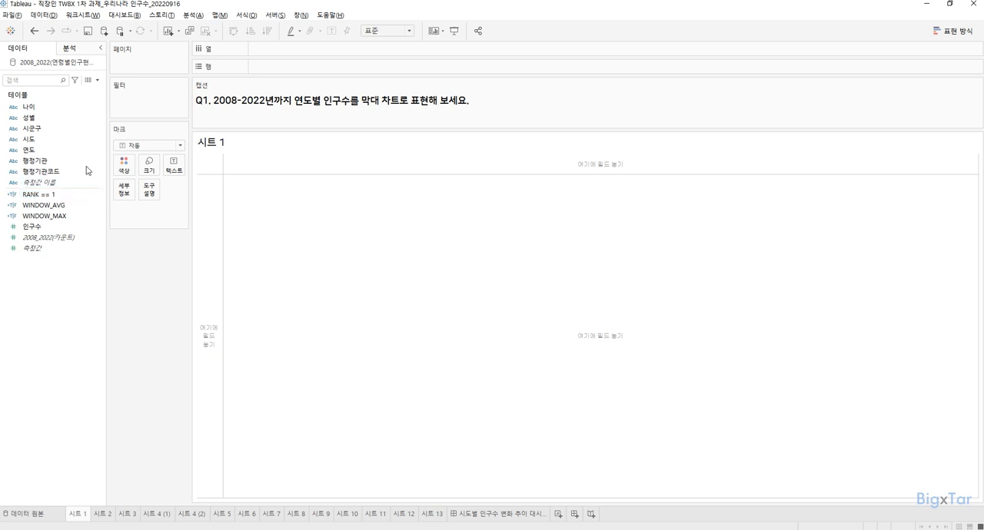
click(61, 231)
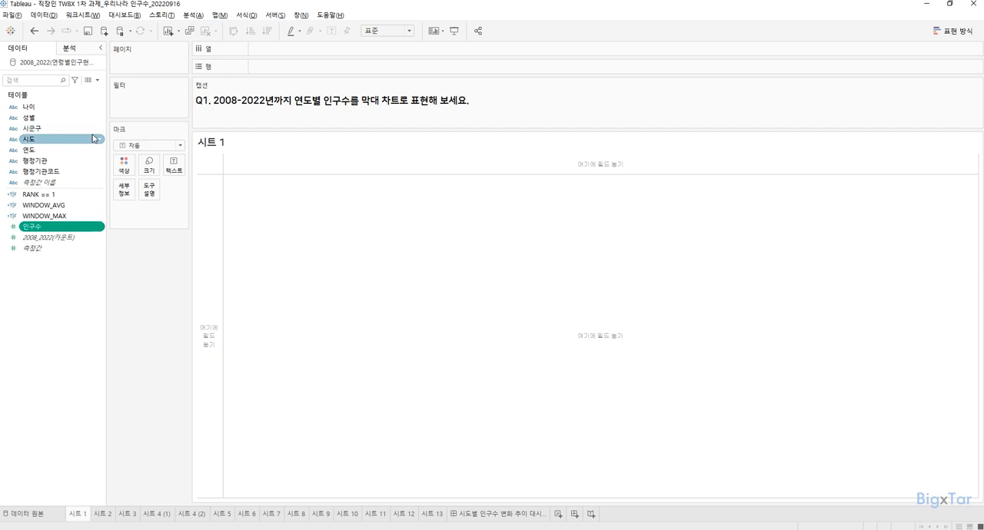
click(92, 229)
click(92, 229)
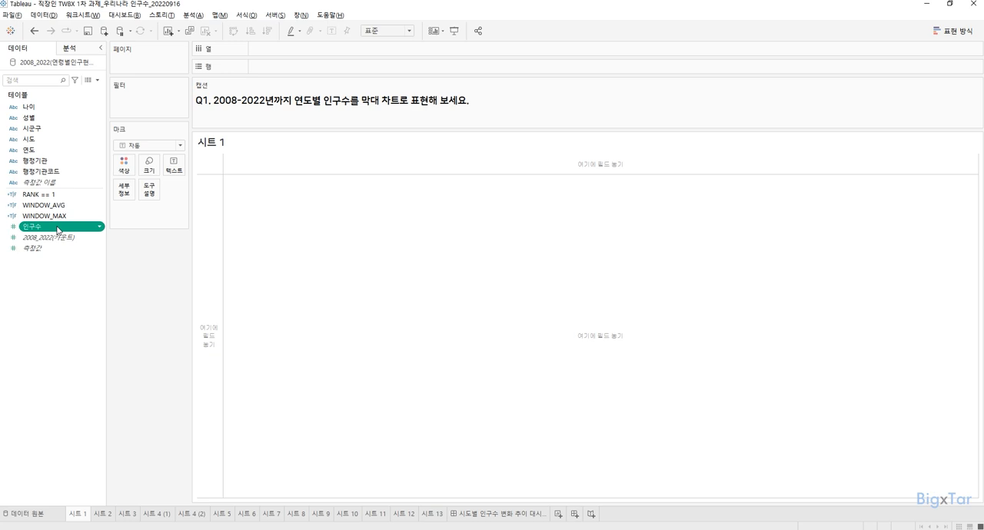
Step: Place 나이 on the rows to list its age groups, and take it off the sheet again
click(55, 109)
double_click(54, 109)
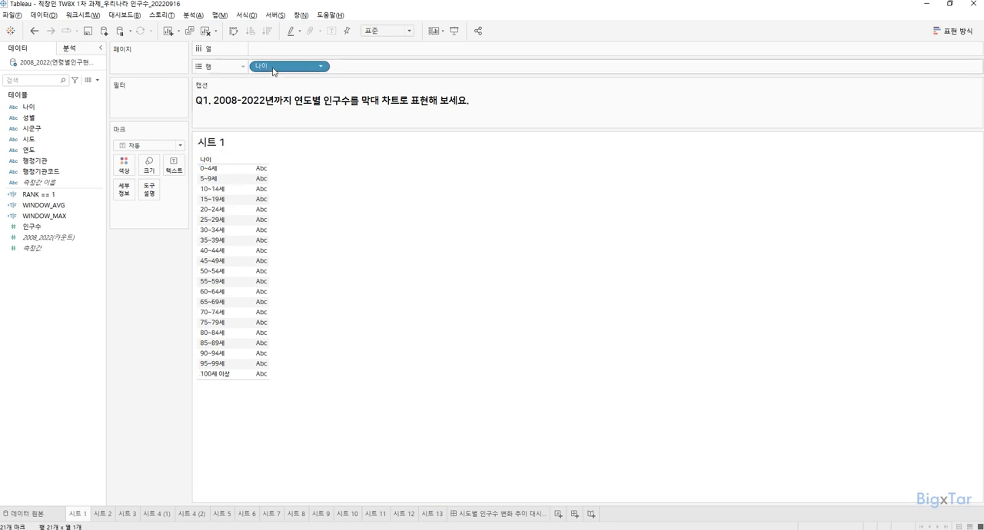
drag(274, 67, 281, 15)
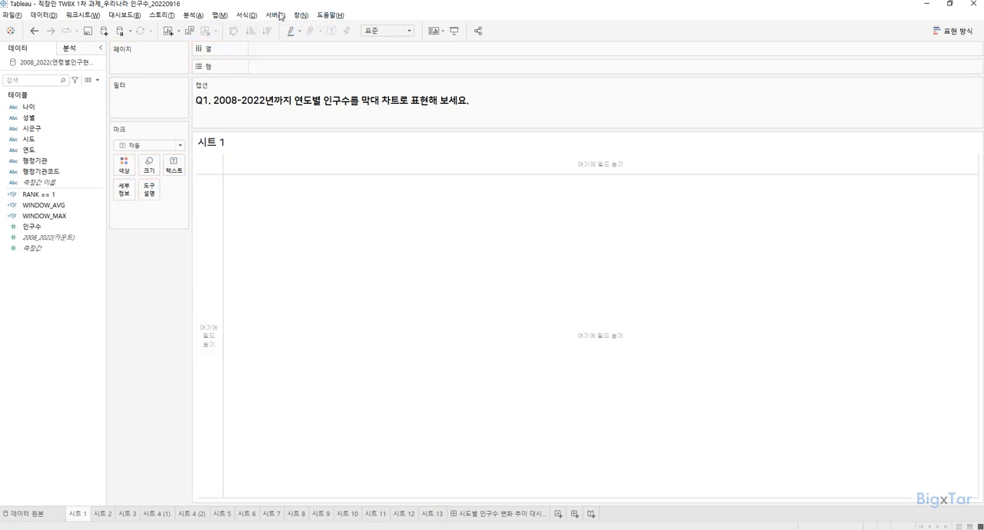
Step: Place 성별 on the rows to list its values, and take it off the sheet again
double_click(55, 123)
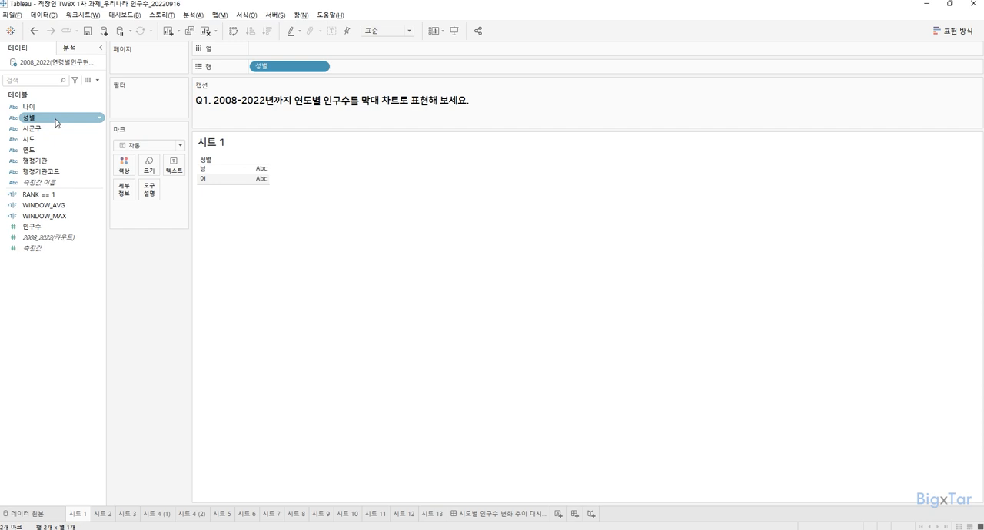
click(266, 73)
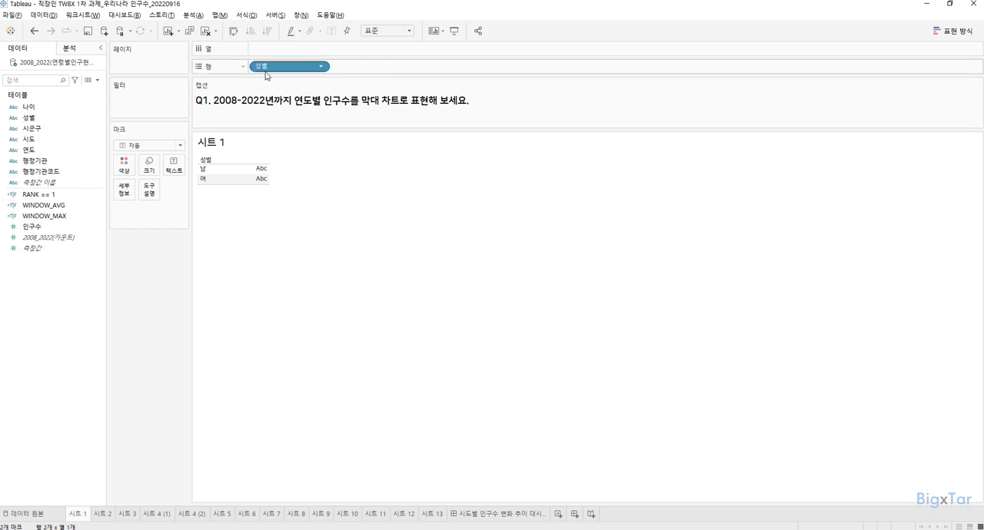
drag(266, 73, 264, 29)
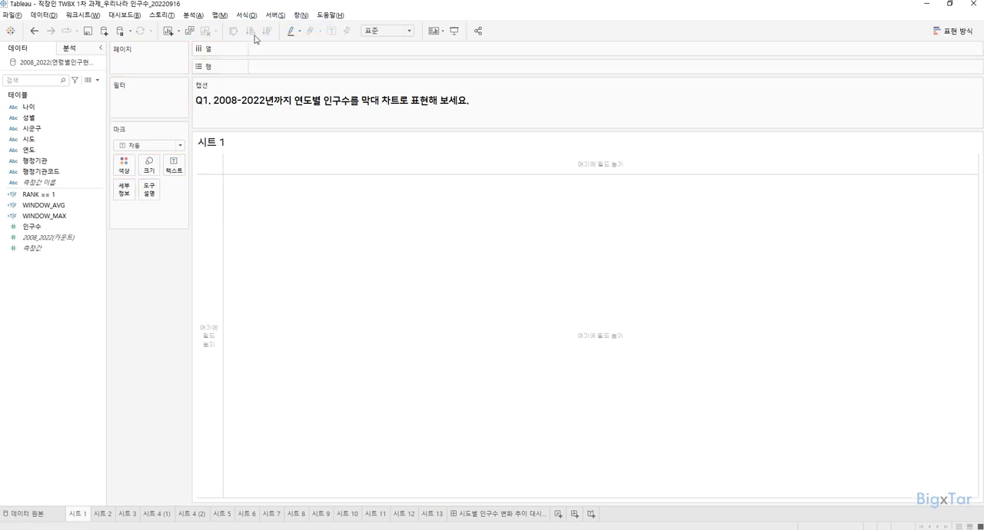
Step: List 시도 on the rows with 시군구 nested beneath it, moving 시군구 over from the columns
double_click(63, 147)
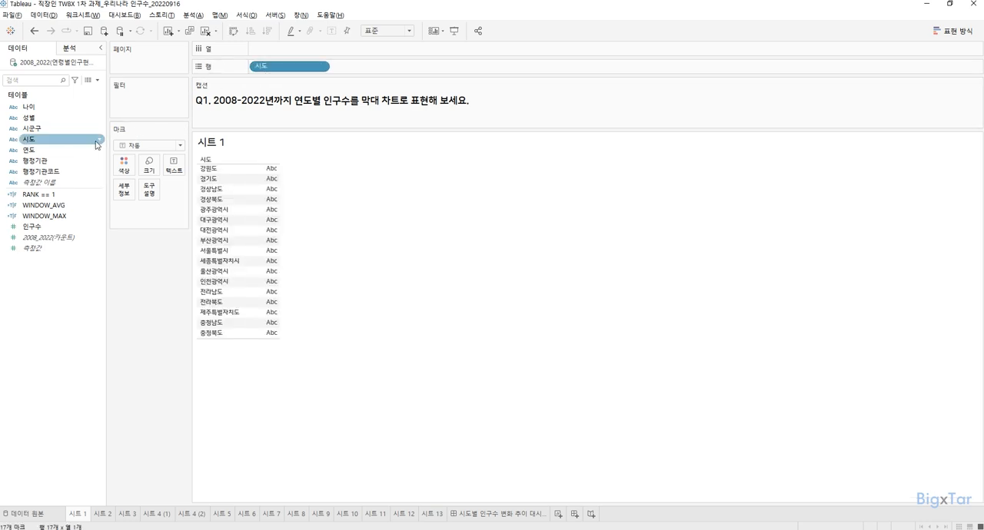
double_click(68, 129)
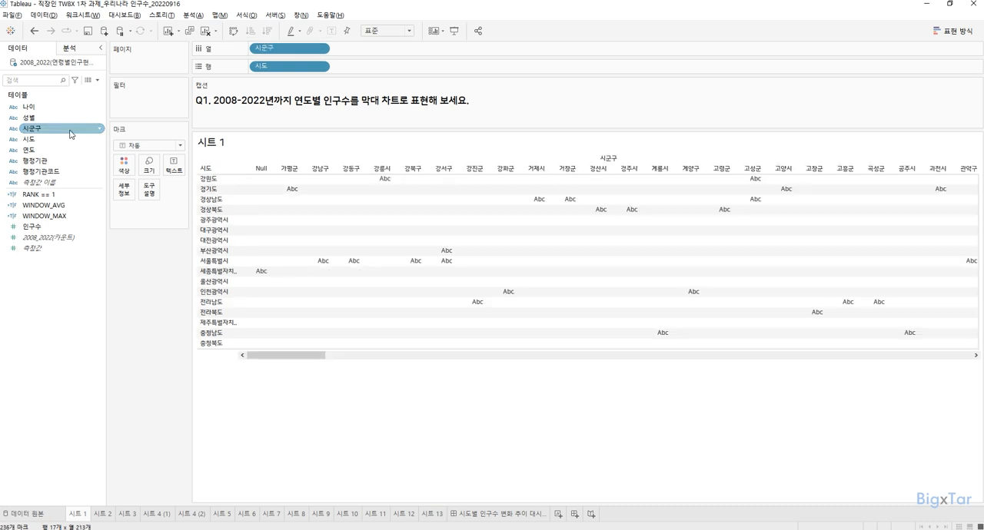
drag(284, 49, 379, 66)
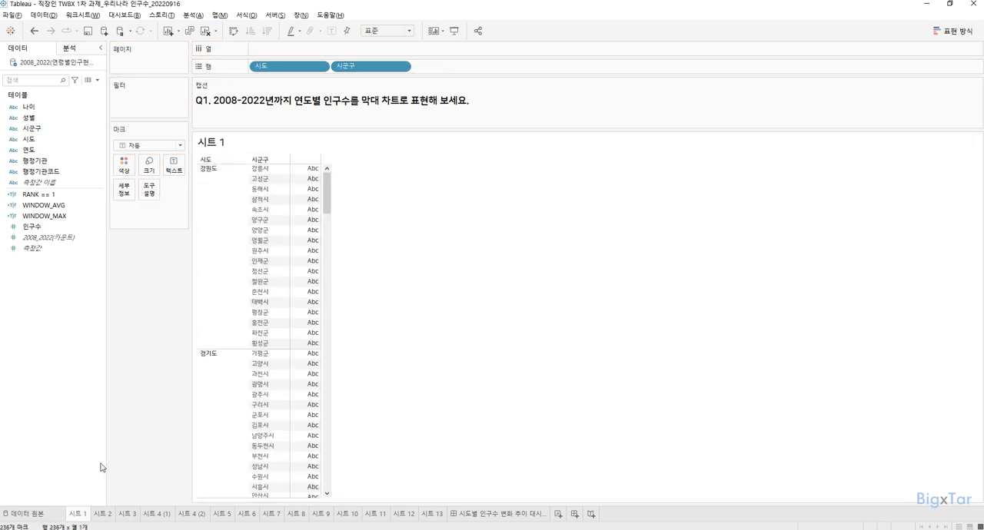
key(ctrl)
key(ctrl)
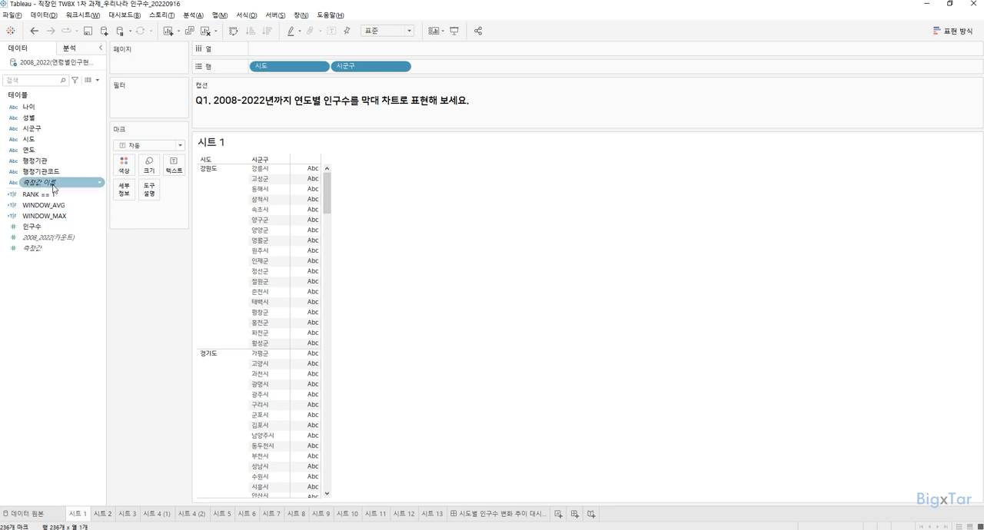
Step: Add 행정기관 and 행정기관코드 to the rows after 시군구 to view their values side by side
click(64, 163)
double_click(65, 162)
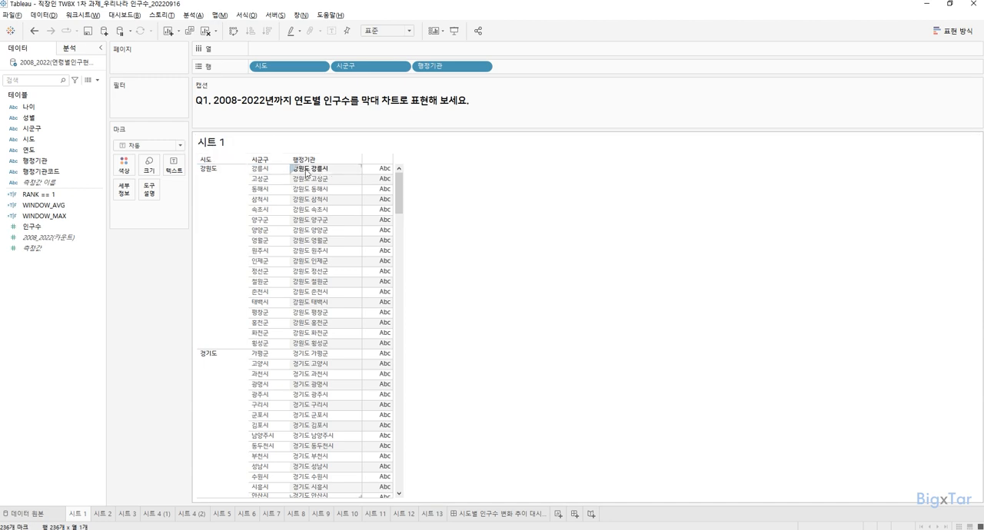
click(56, 172)
double_click(55, 173)
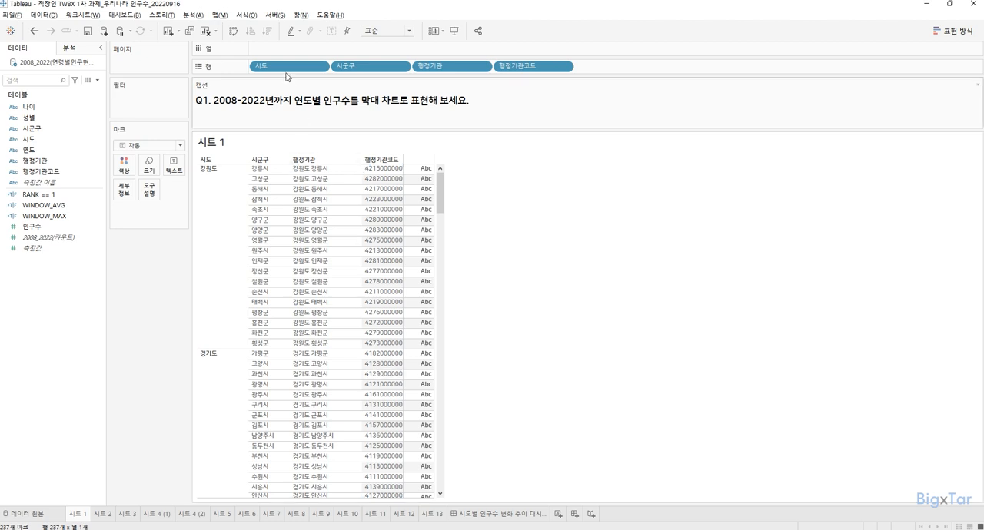
Step: Remove 시도, 시군구, 행정기관 and 행정기관코드 from the rows so the sheet is empty
drag(285, 67, 286, 37)
drag(285, 69, 299, 17)
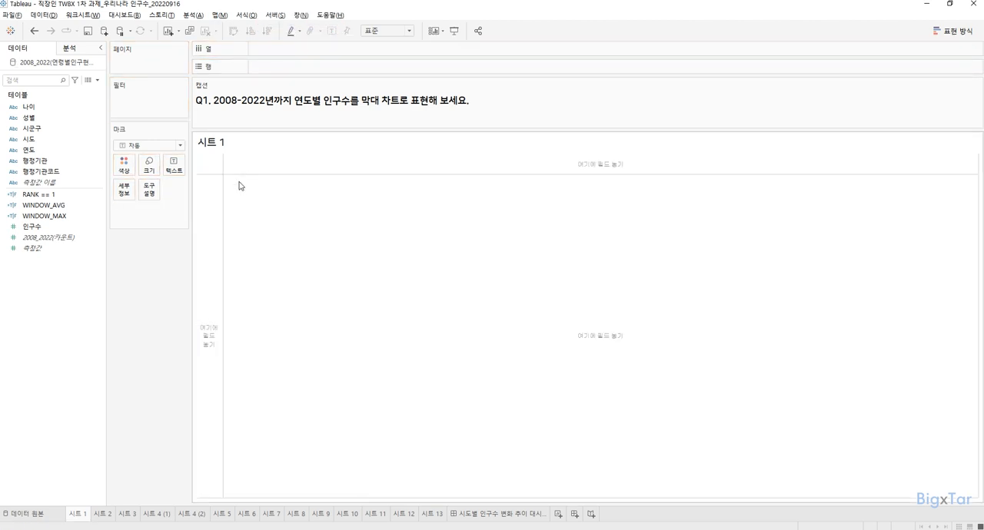
click(266, 114)
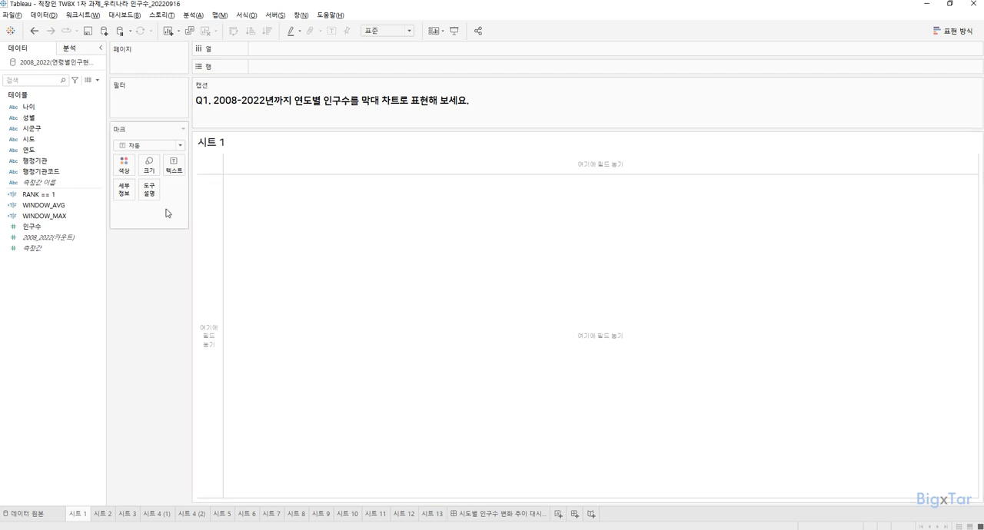
Step: Build a bar chart with the sum of 인구수 on the rows and 연도 on the columns
click(63, 230)
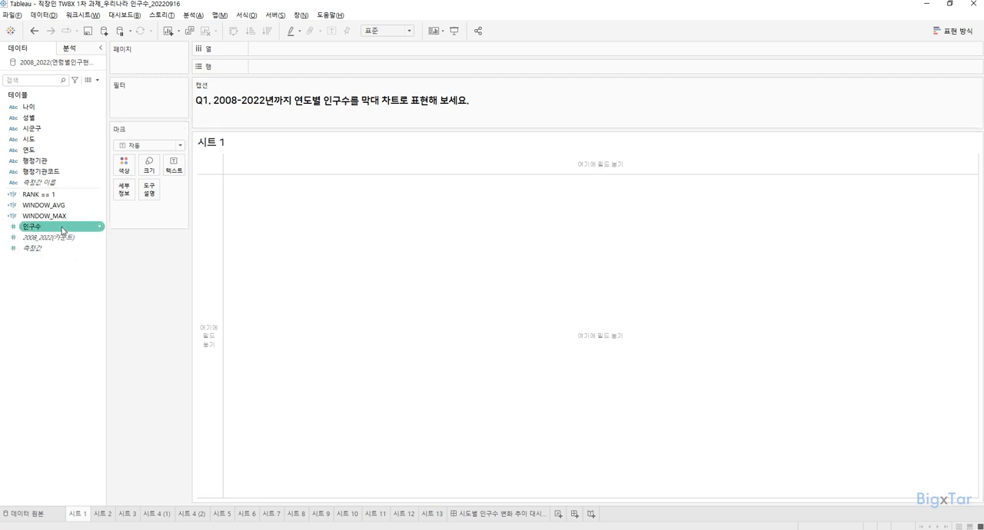
double_click(63, 231)
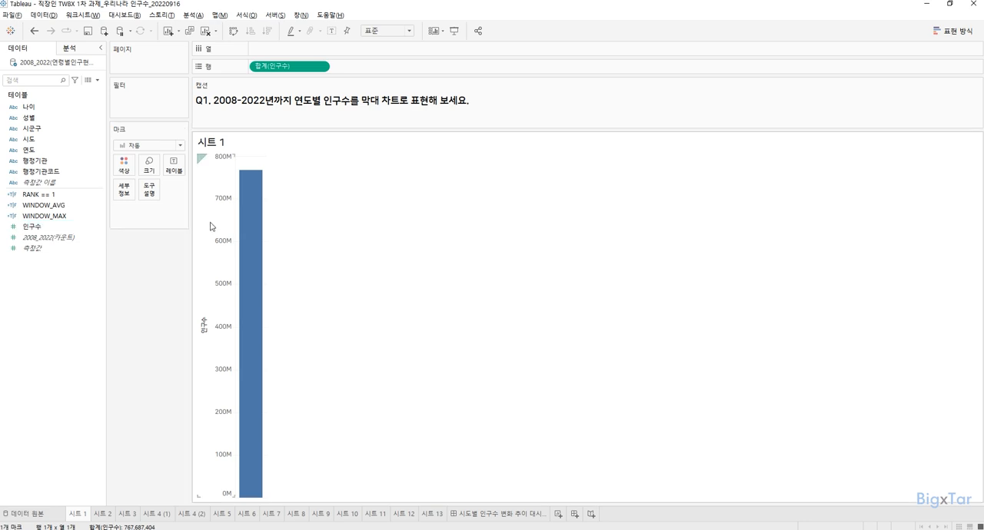
mouse_move(248, 223)
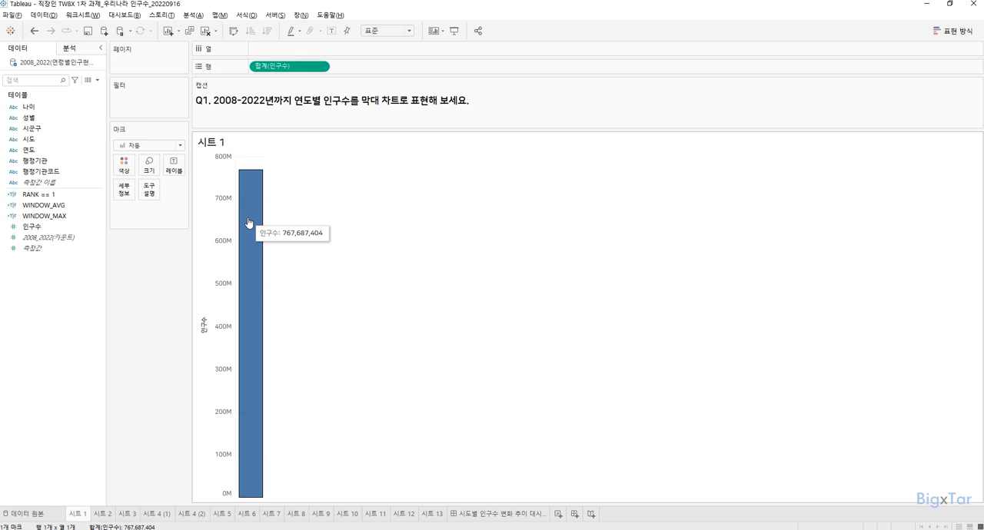
double_click(58, 153)
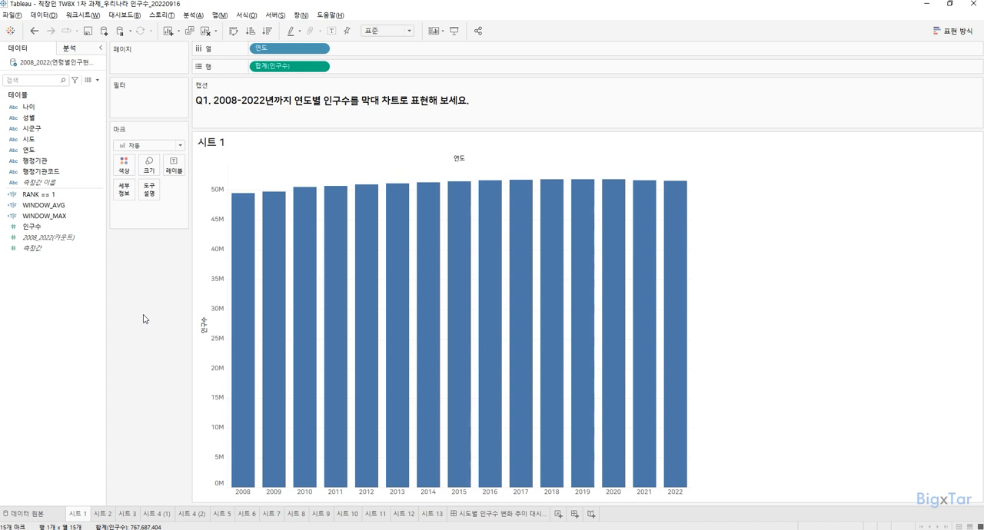
click(836, 292)
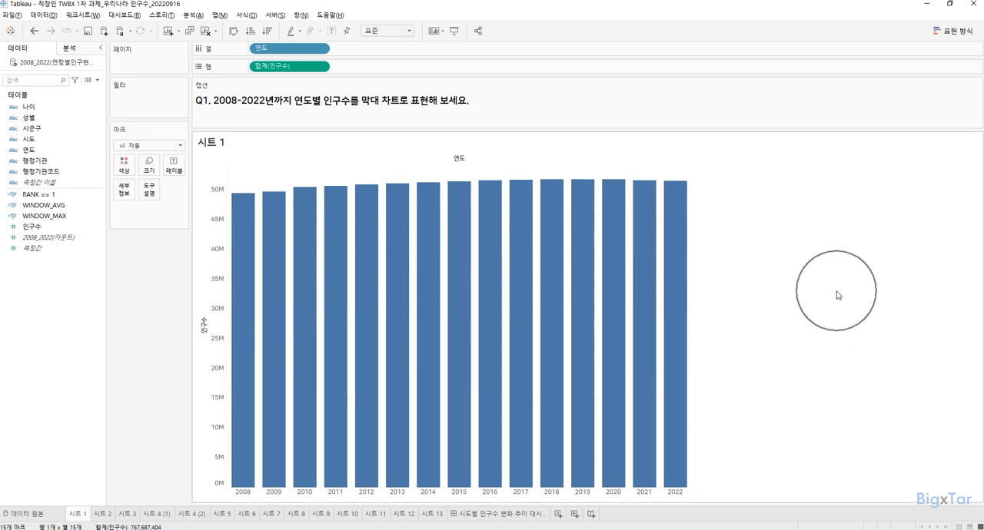
Step: Set the chart's fit to 전체 보기 so the bars fill the whole view
key(ctrl)
key(ctrl)
key(ctrl)
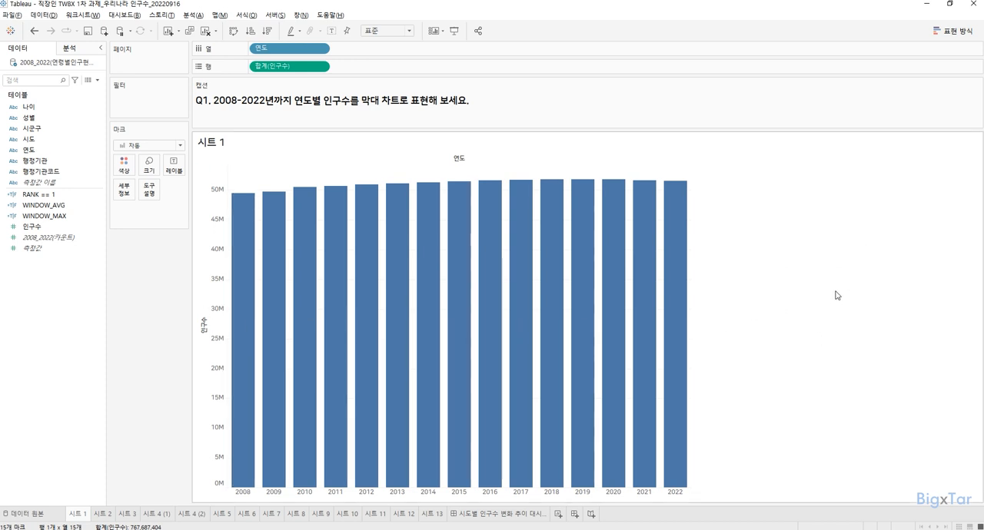
key(ctrl)
click(392, 34)
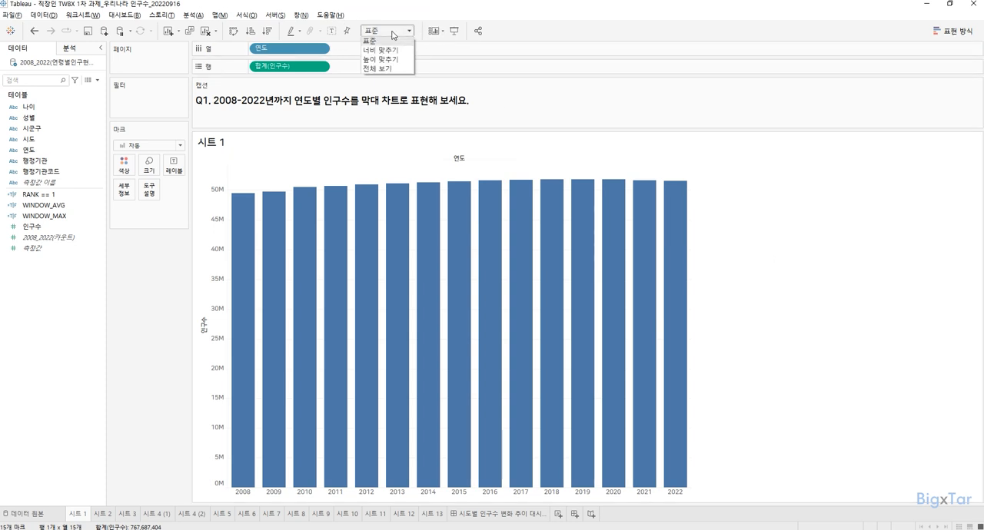
click(389, 70)
Step: Label each year's bar with the sum of 인구수 and check the labels against the bars' tooltips
mouse_move(273, 214)
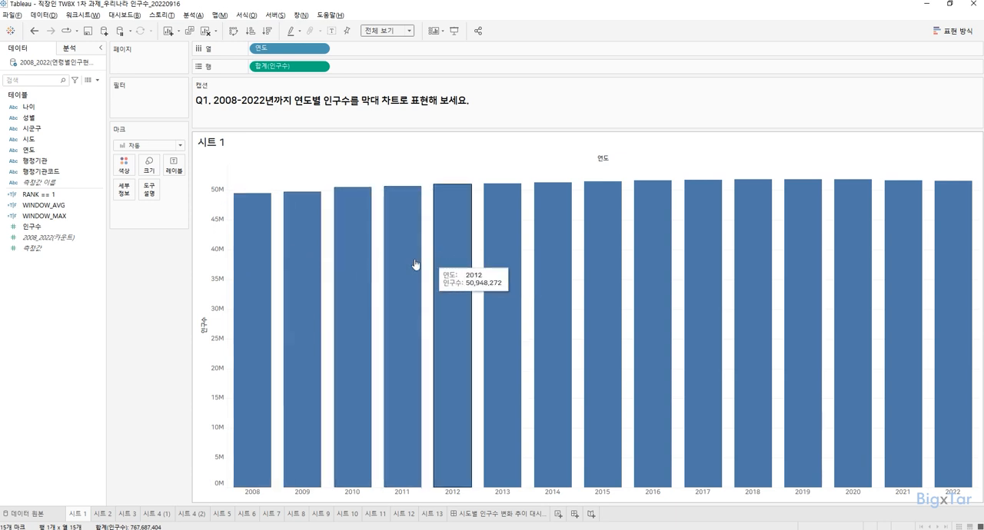
drag(50, 229, 174, 167)
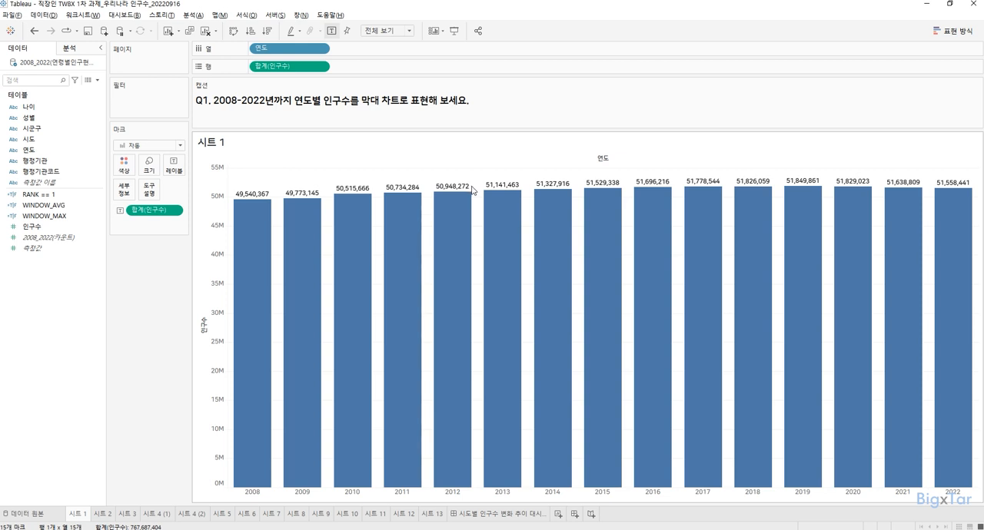
mouse_move(448, 194)
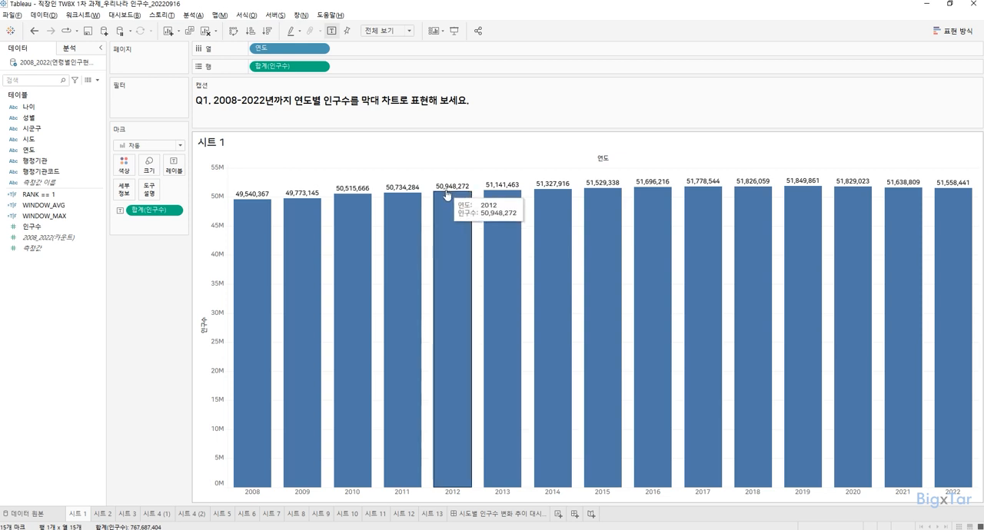
mouse_move(361, 214)
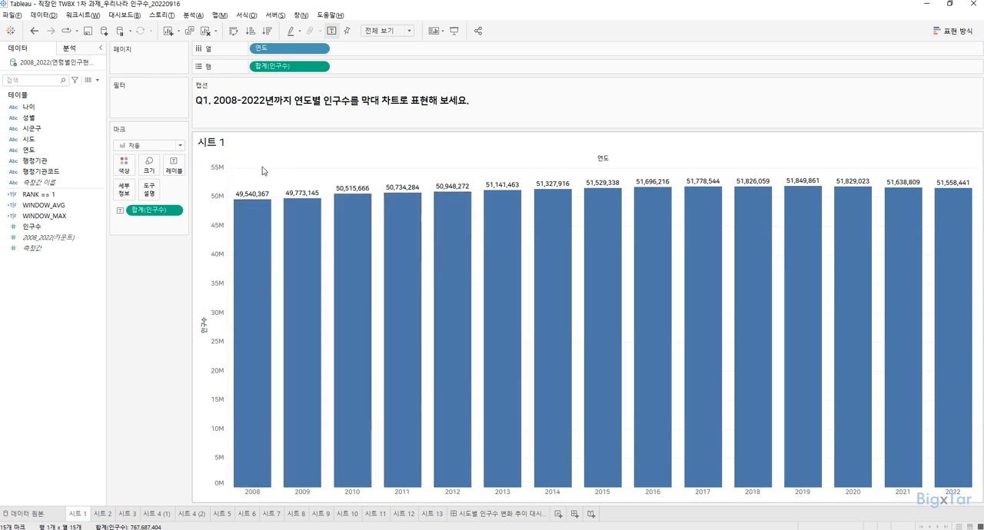
mouse_move(250, 229)
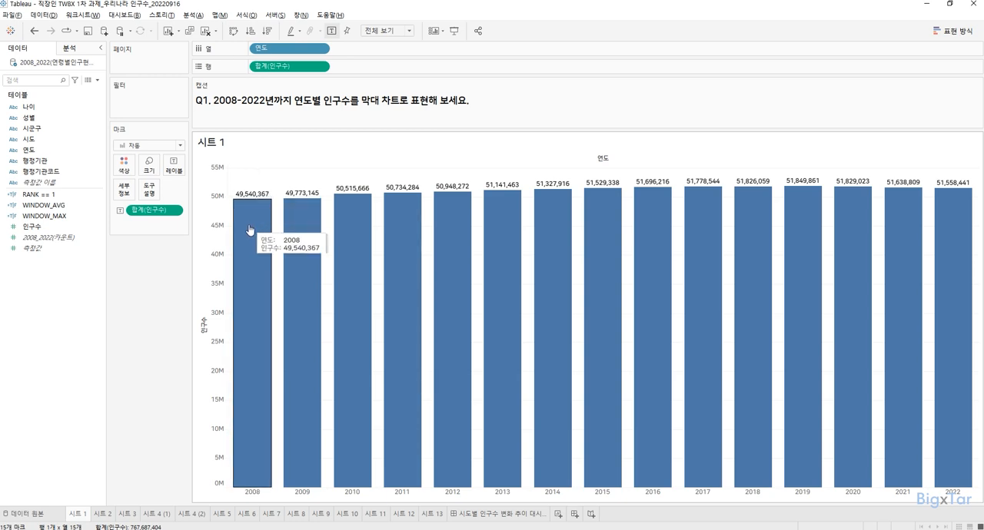
Step: On 시트 2, format the 합계(인구수) bar labels as custom numbers with 2 decimals in 백만(M) units
click(102, 514)
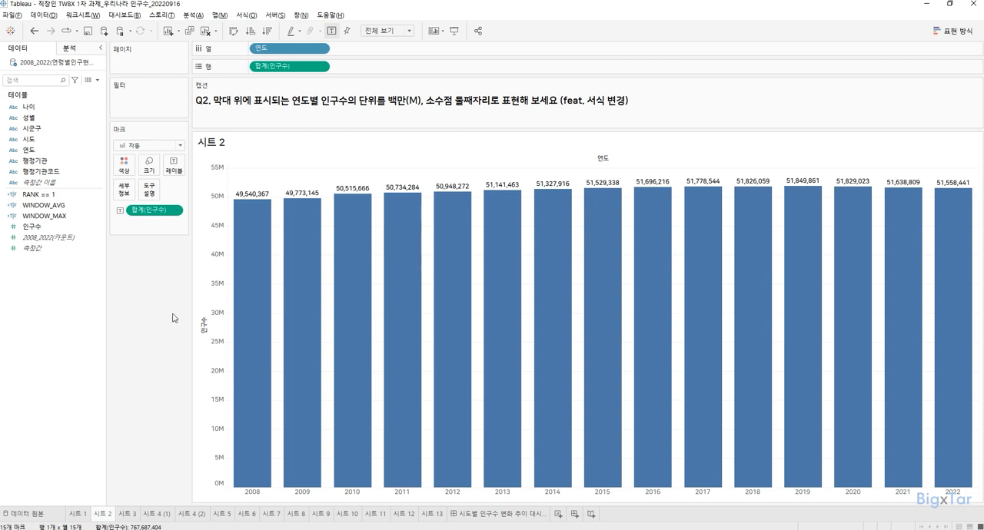
click(175, 212)
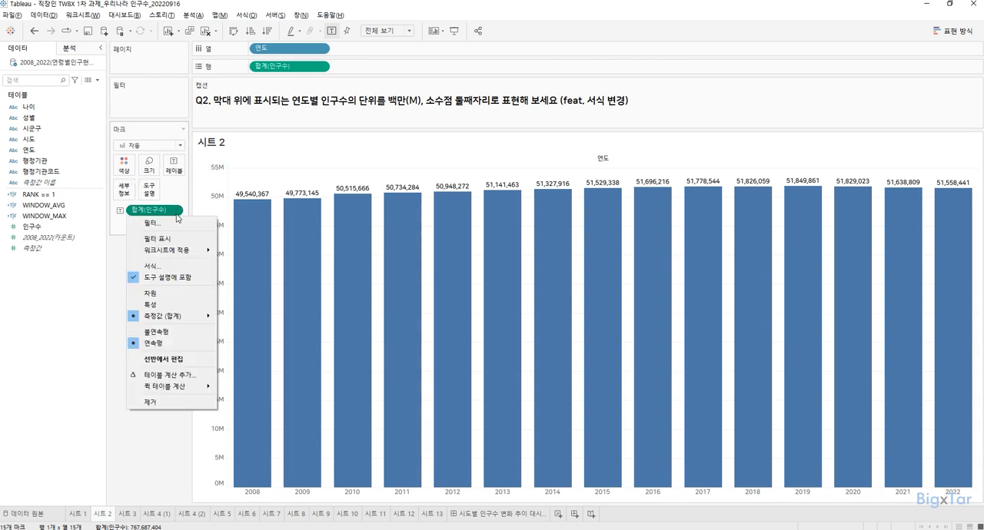
click(171, 267)
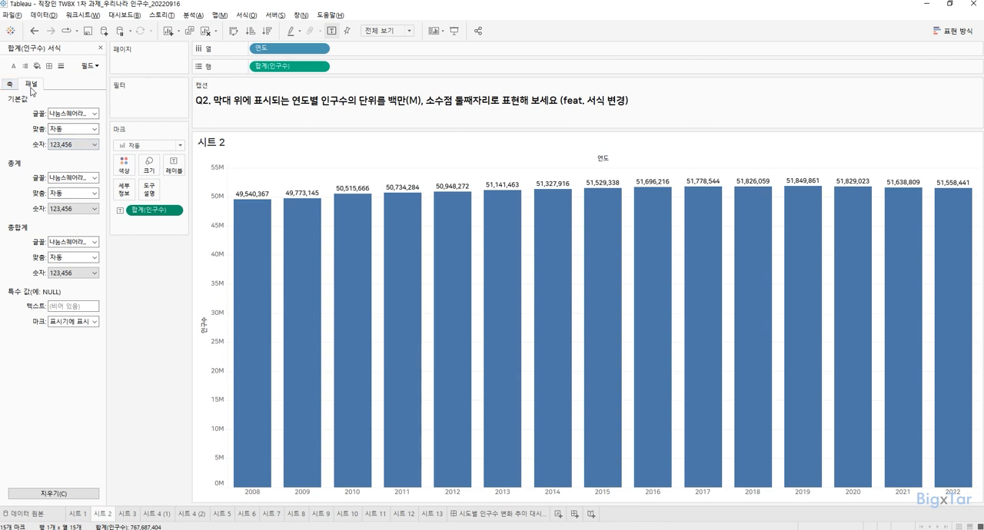
click(218, 189)
click(76, 147)
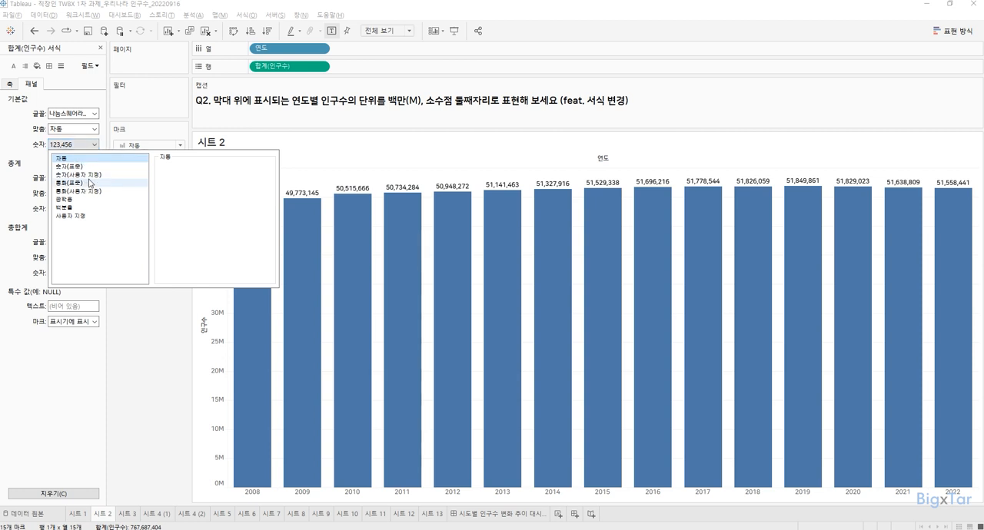
click(93, 174)
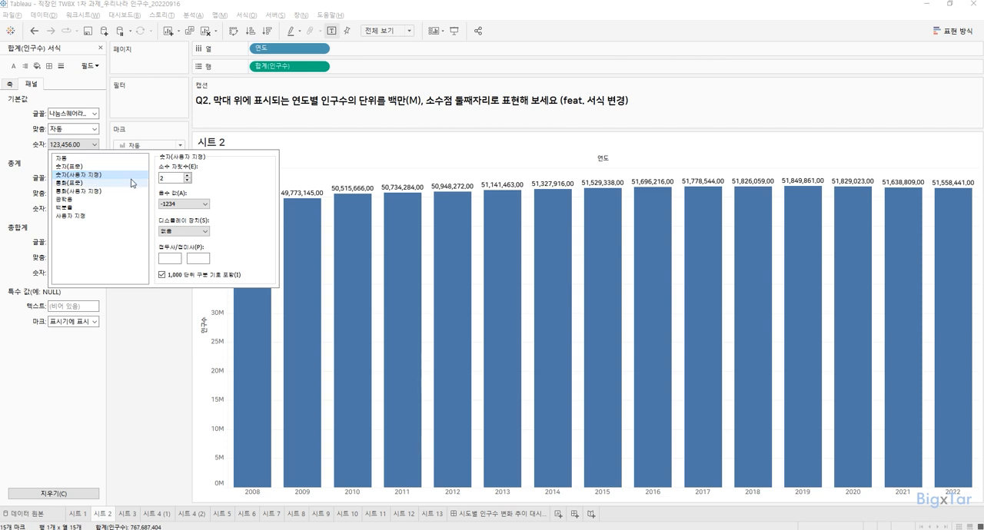
click(185, 233)
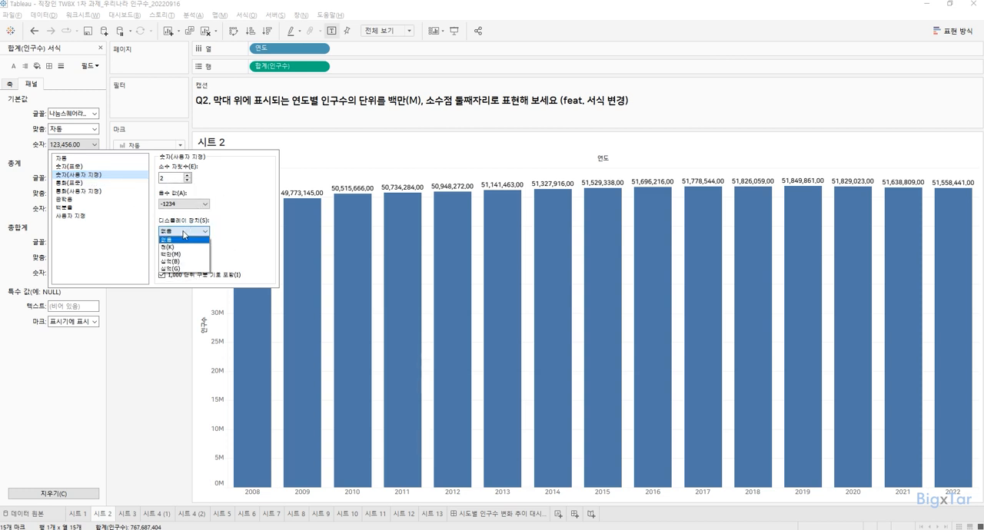
click(188, 255)
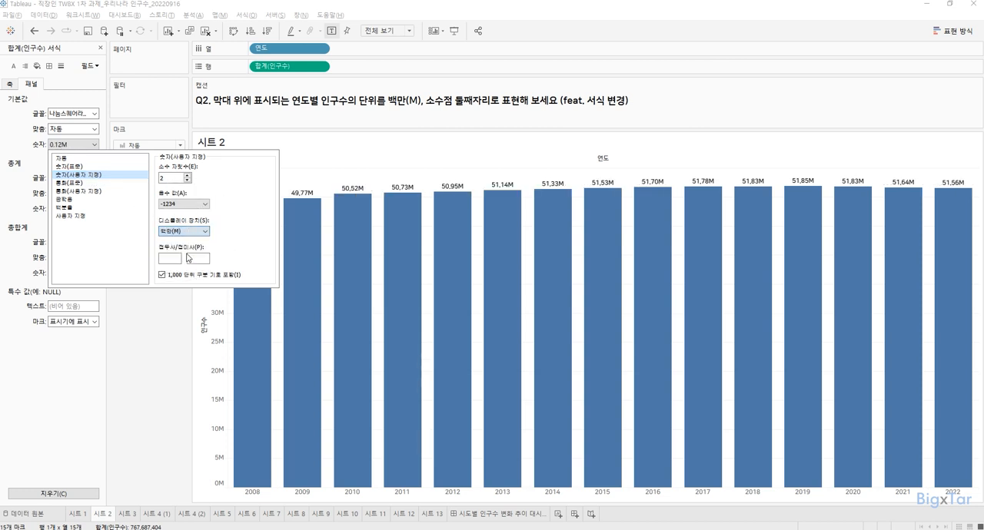
Step: Close the 합계(인구수) label formatting and open 시트 3
click(157, 319)
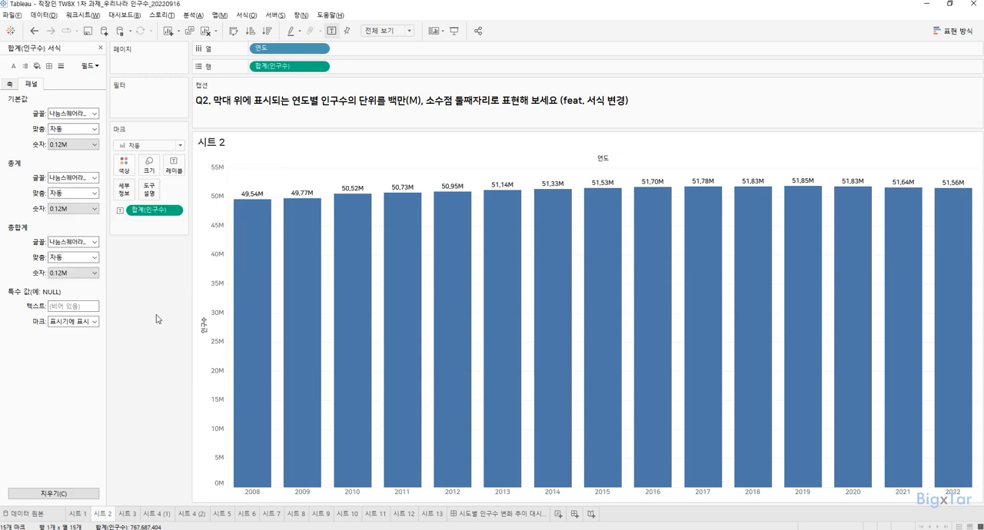
click(100, 48)
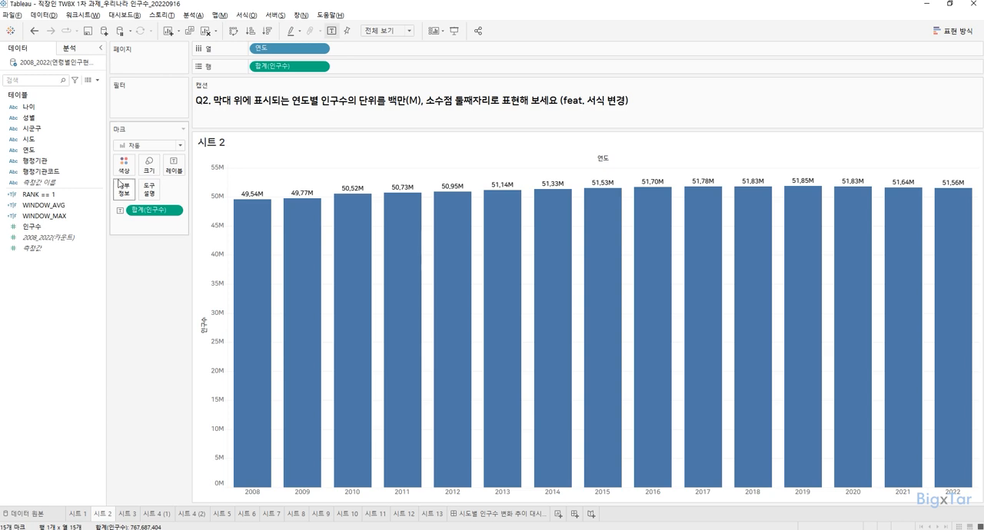
click(132, 515)
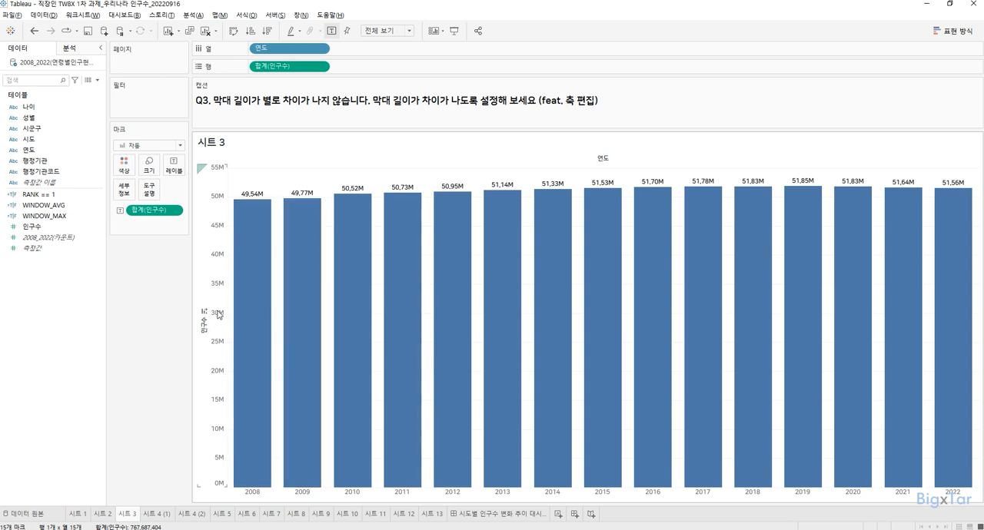
Step: Exclude zero from the 인구수 axis range on 시트 3 to make the bar lengths differ
key(ctrl)
key(ctrl)
key(ctrl)
right_click(219, 315)
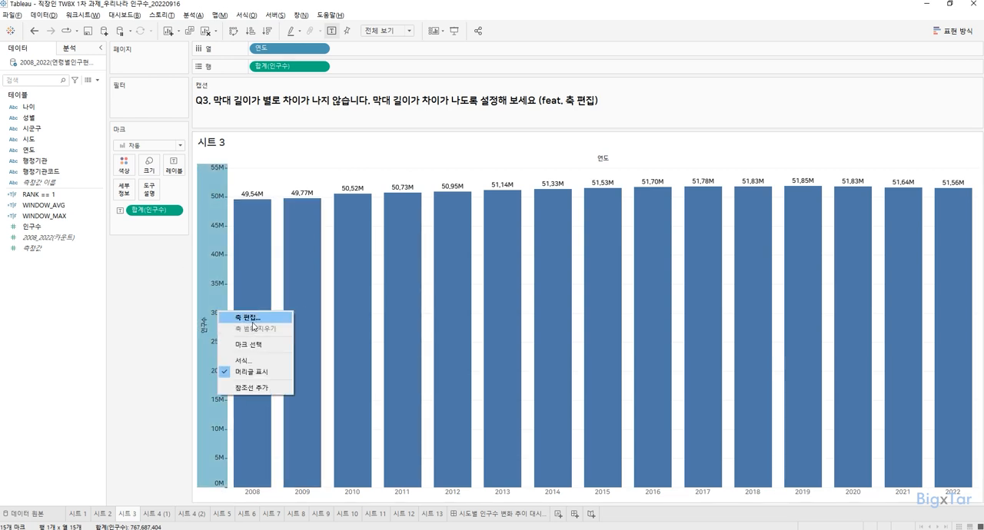
click(252, 322)
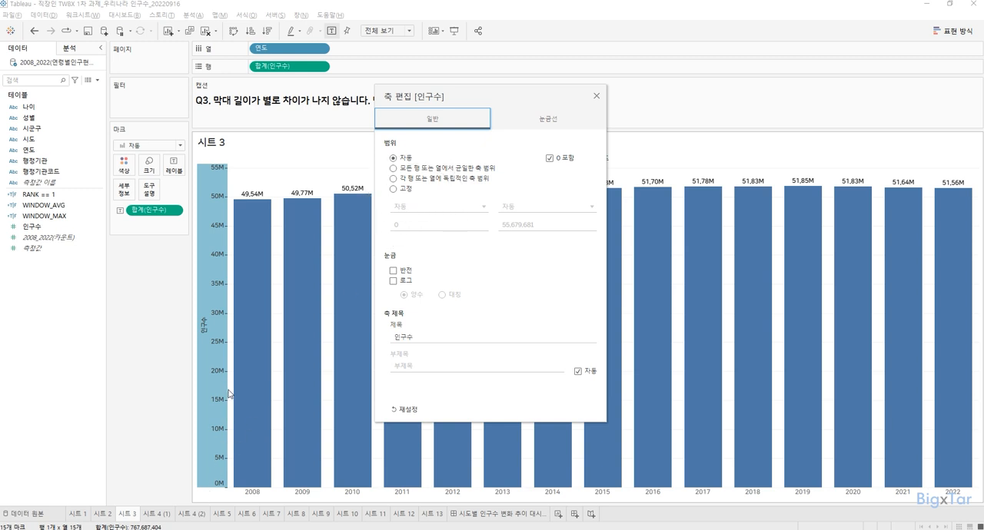
click(528, 235)
click(557, 164)
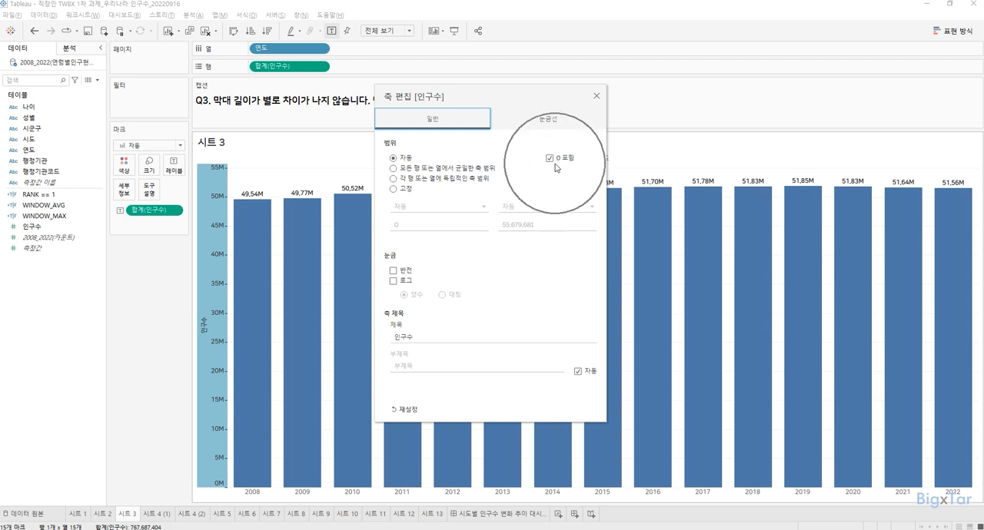
click(550, 160)
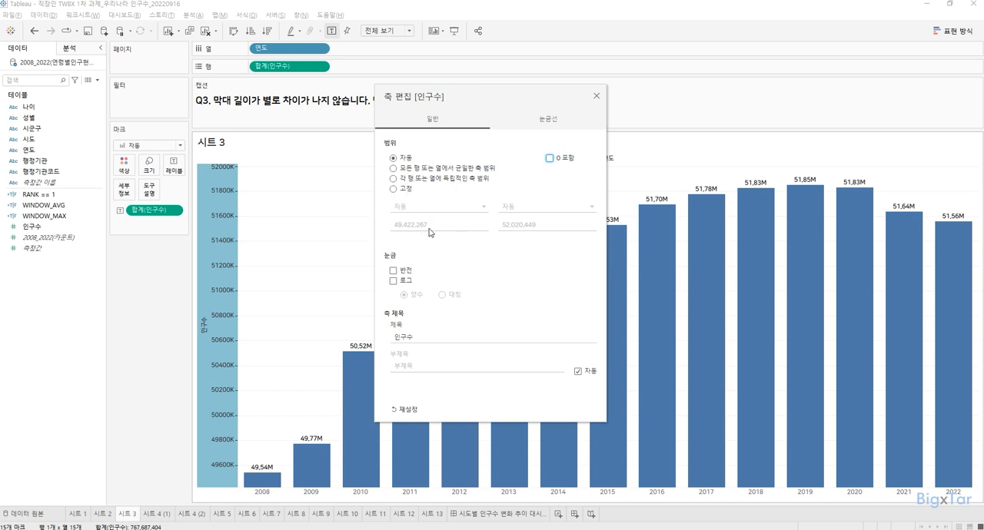
click(598, 96)
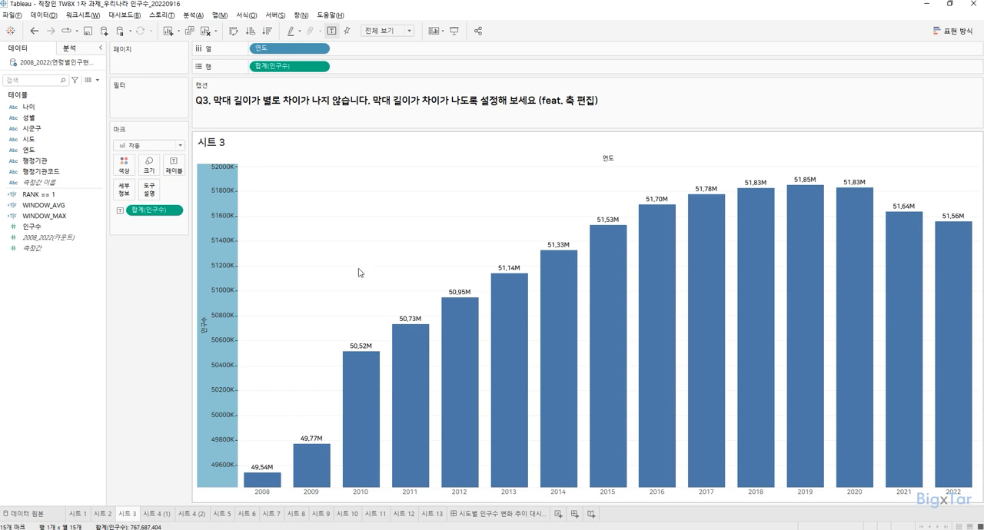
Step: Format the 인구수 axis scale as custom numbers in 백만(M) units with 1 decimal
mouse_move(225, 313)
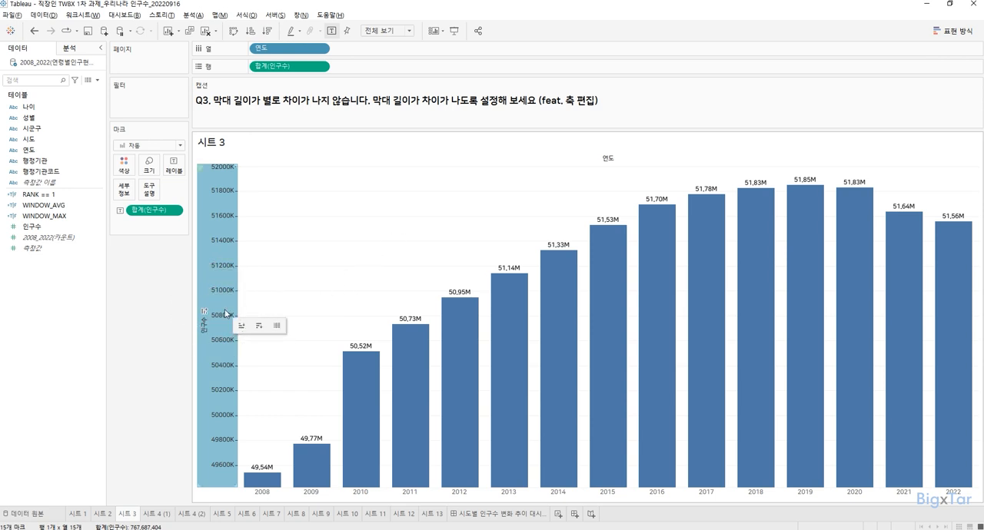
mouse_move(230, 234)
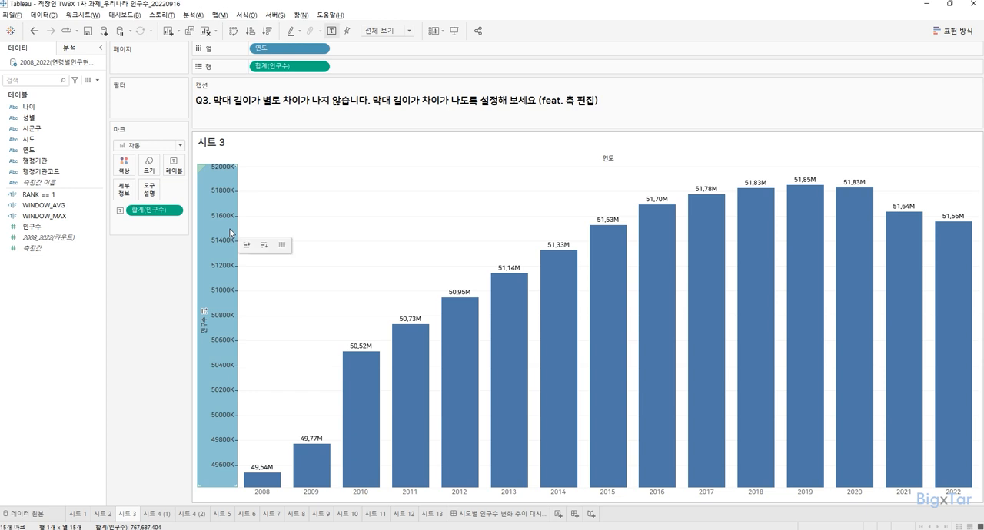
key(ctrl)
key(ctrl)
right_click(231, 233)
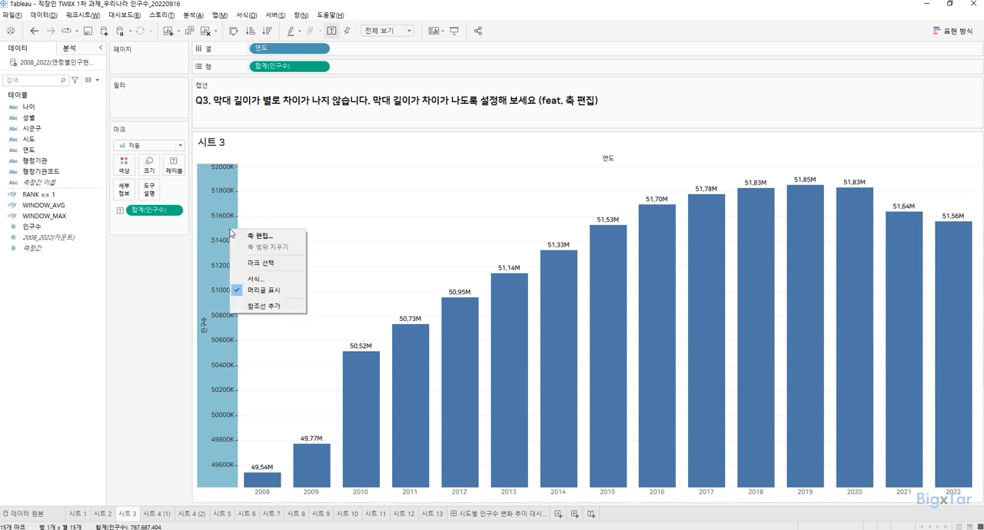
click(283, 280)
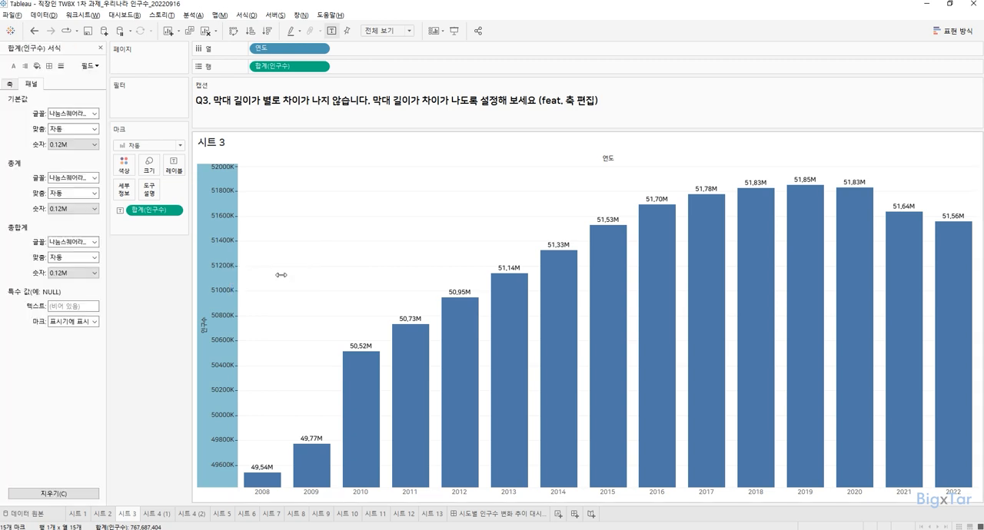
click(10, 85)
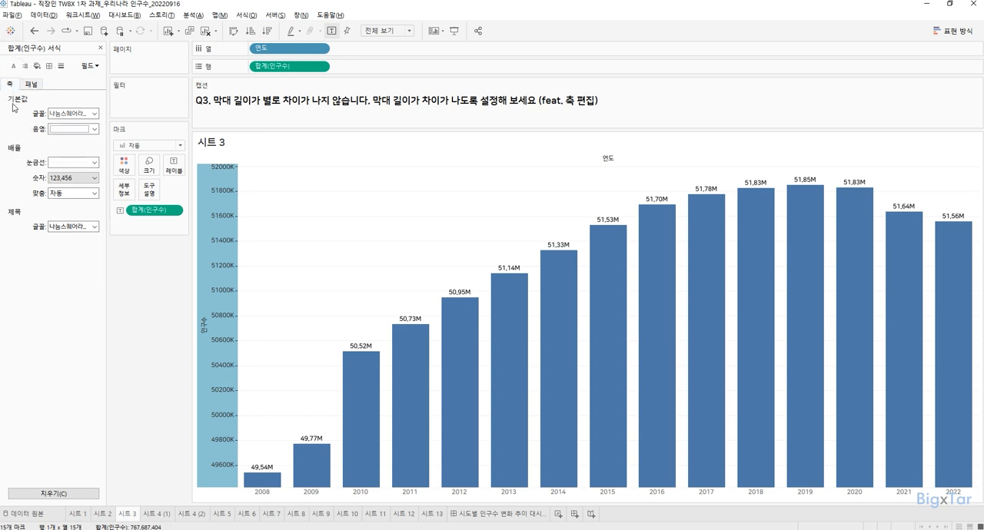
click(93, 182)
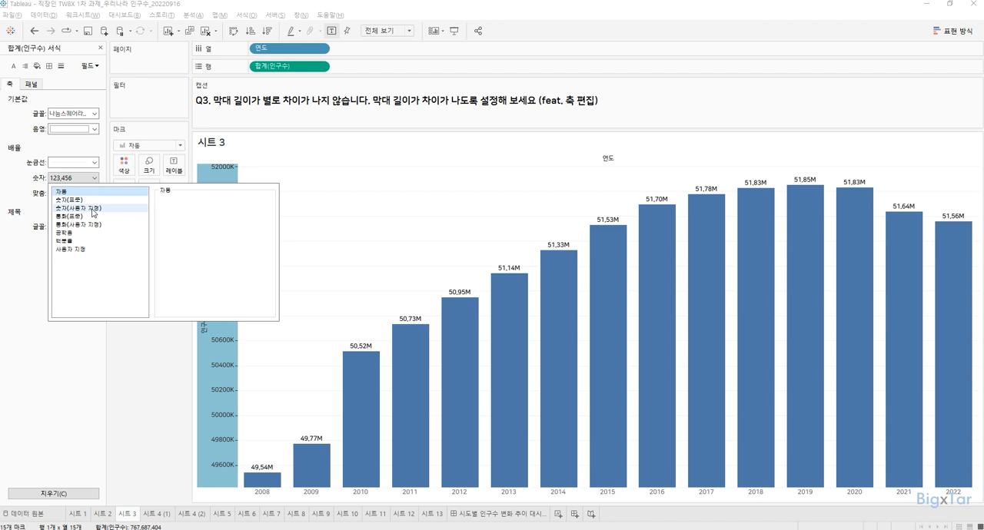
click(93, 209)
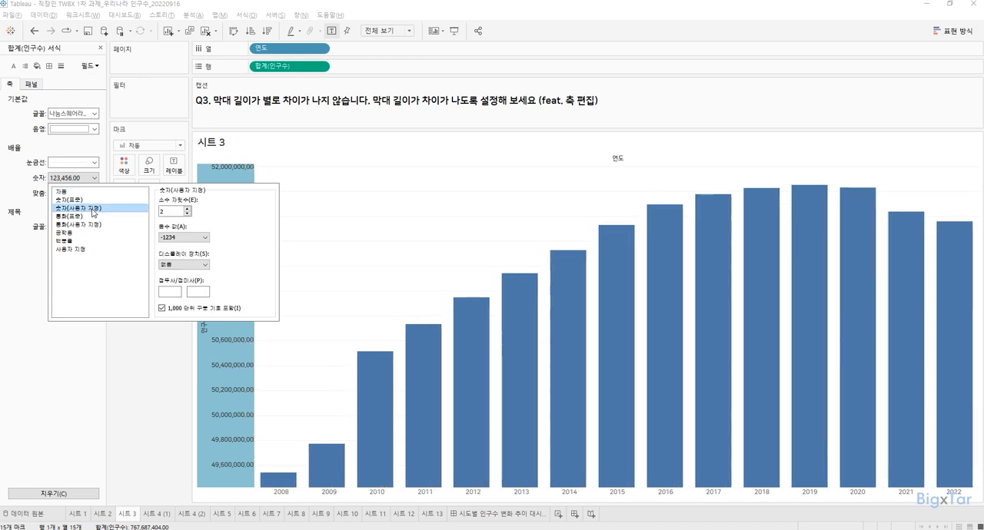
click(184, 265)
click(182, 288)
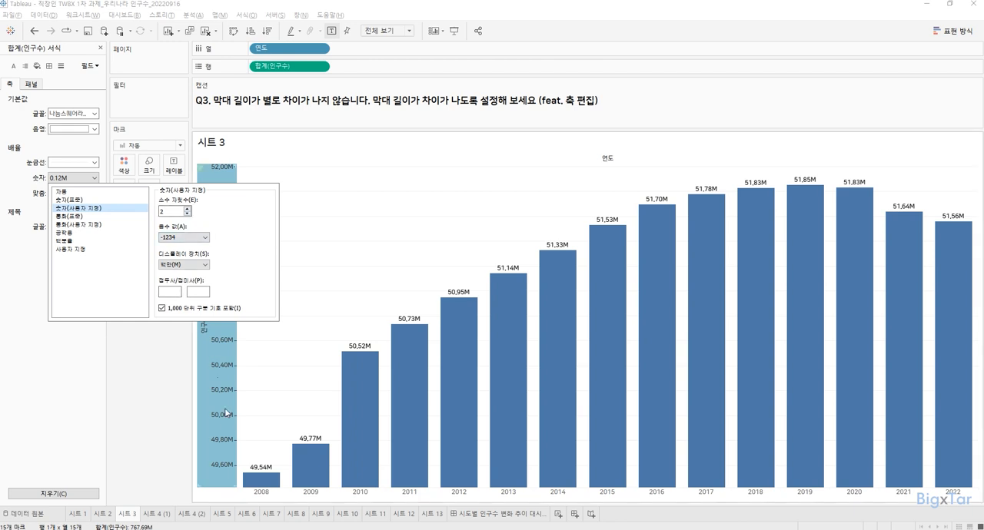
mouse_move(228, 394)
click(187, 215)
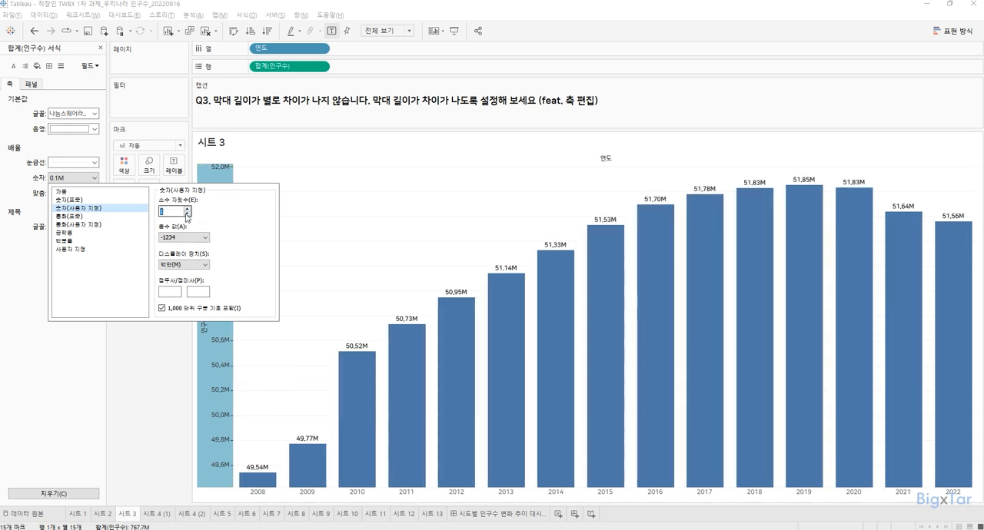
click(208, 369)
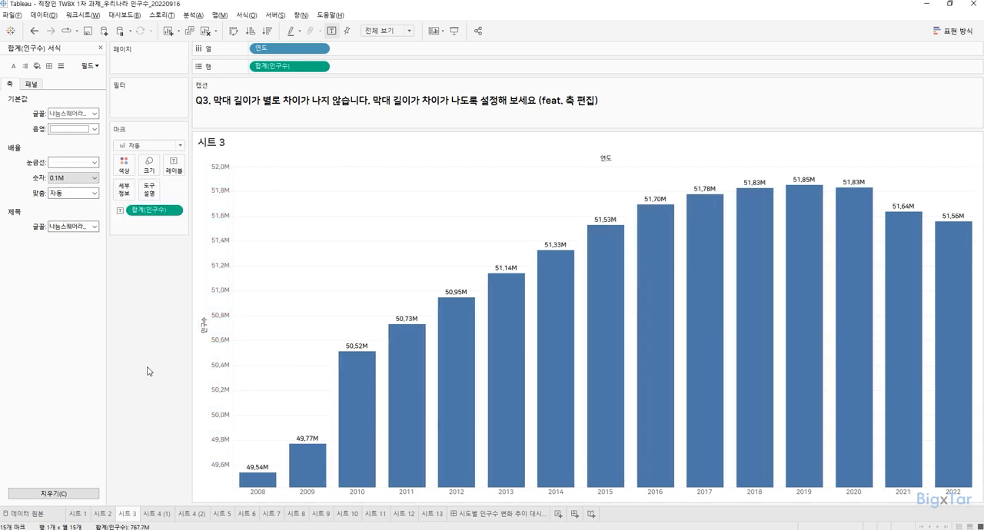
click(99, 50)
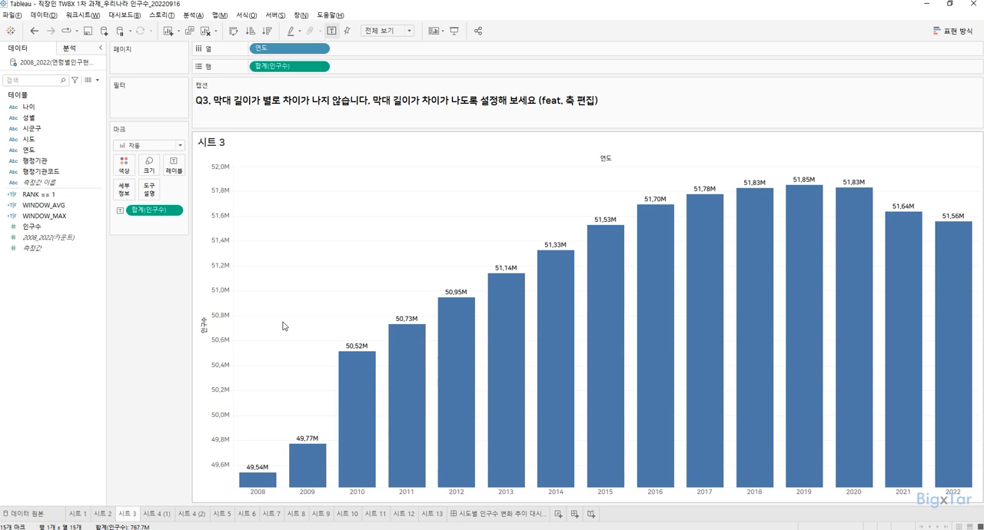
Step: Go to 시트 4 (1) and inspect the bars to find the year with the largest population
click(158, 514)
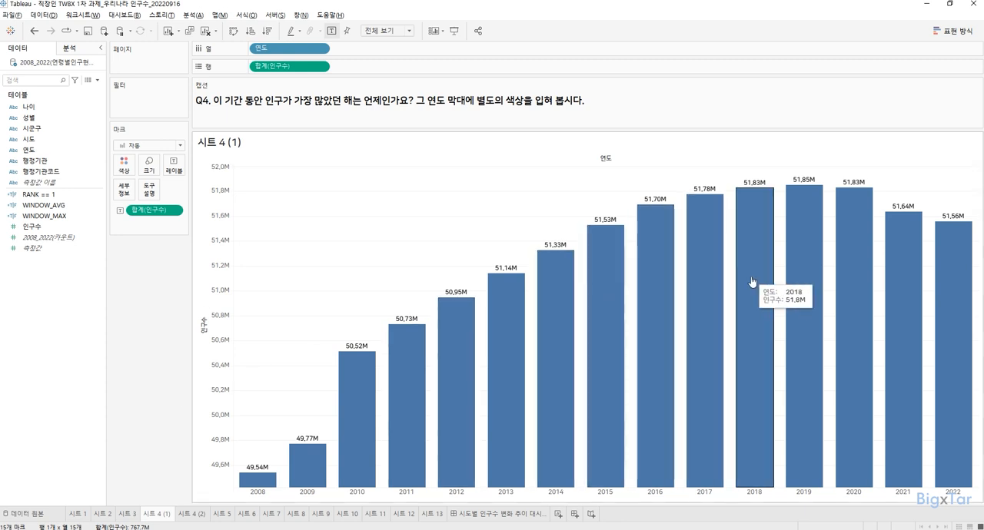
mouse_move(800, 264)
key(ctrl)
key(ctrl)
key(ctrl)
key(ctrl)
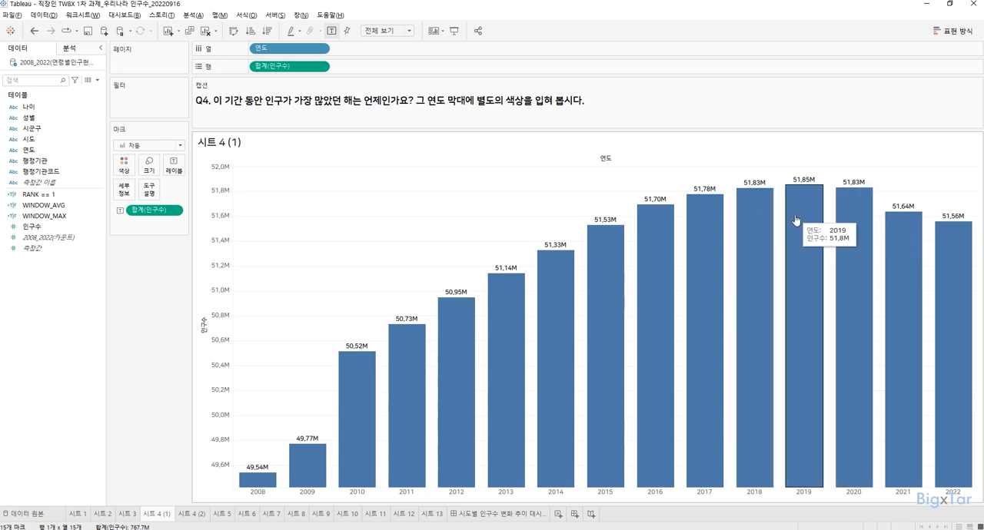
key(ctrl)
key(ctrl)
key(ctrl)
key(ctrl)
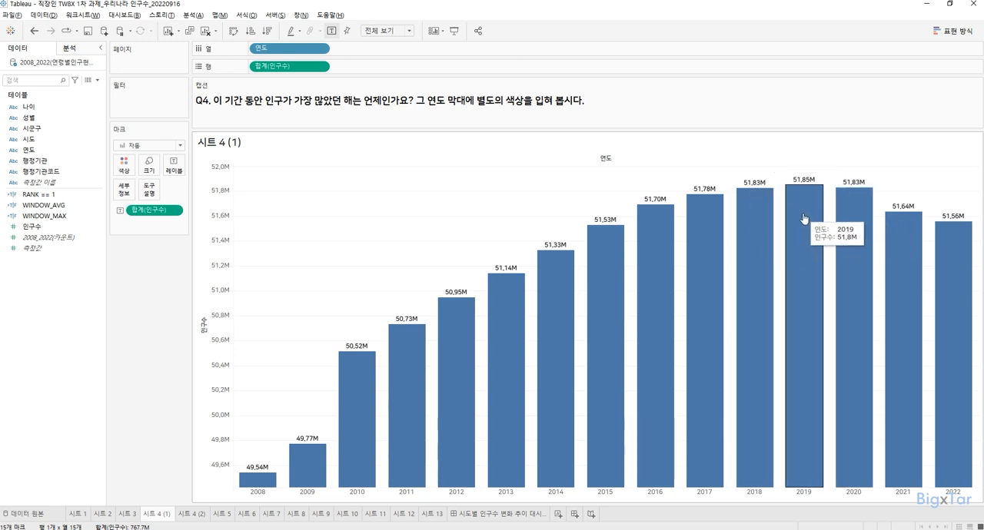
key(ctrl)
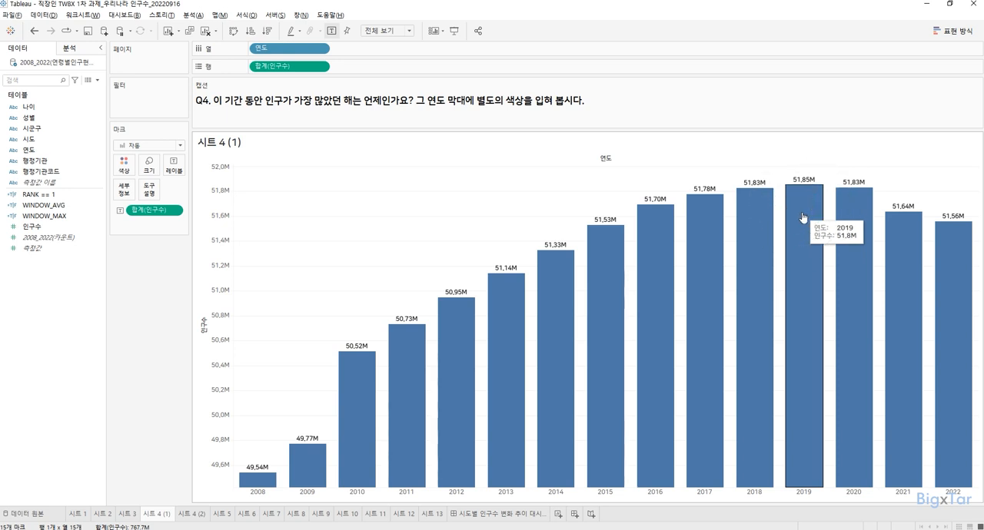
click(71, 195)
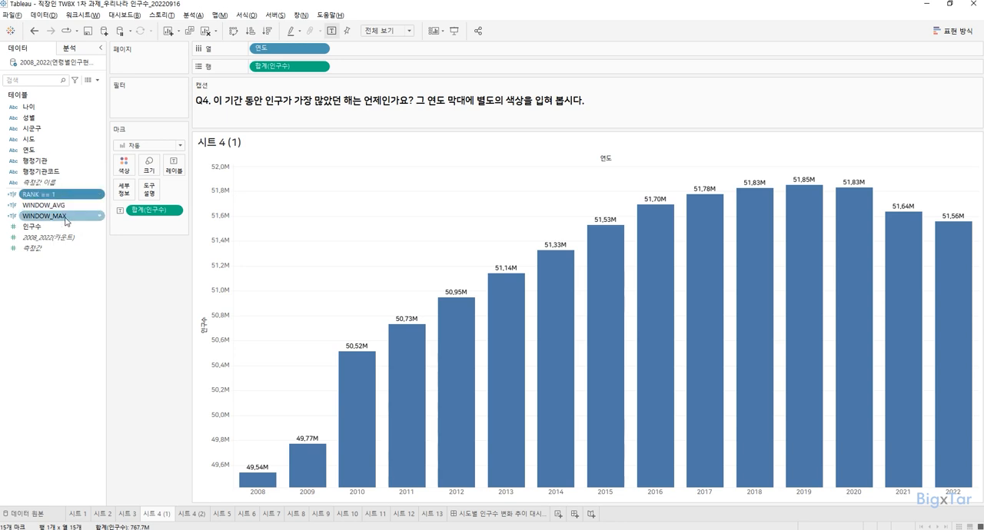
ctrl+click(66, 221)
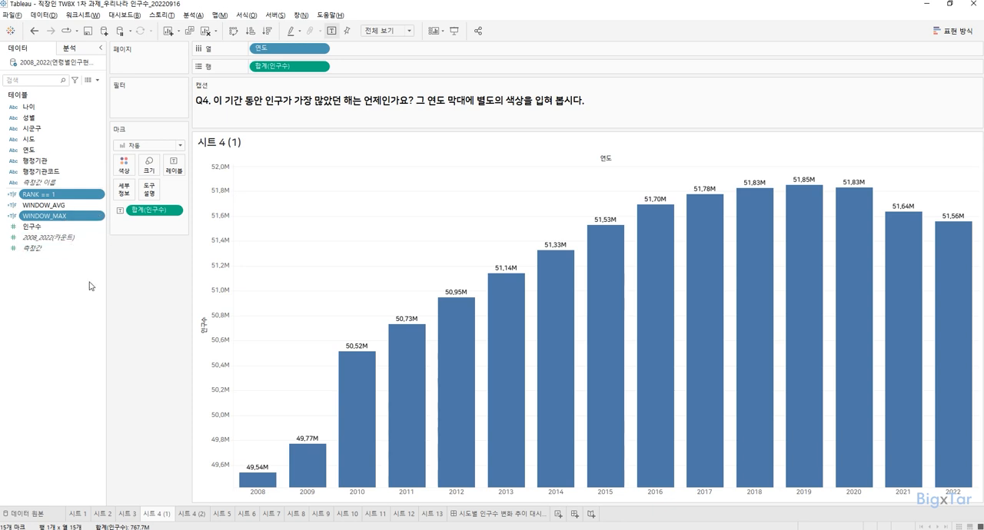
click(83, 334)
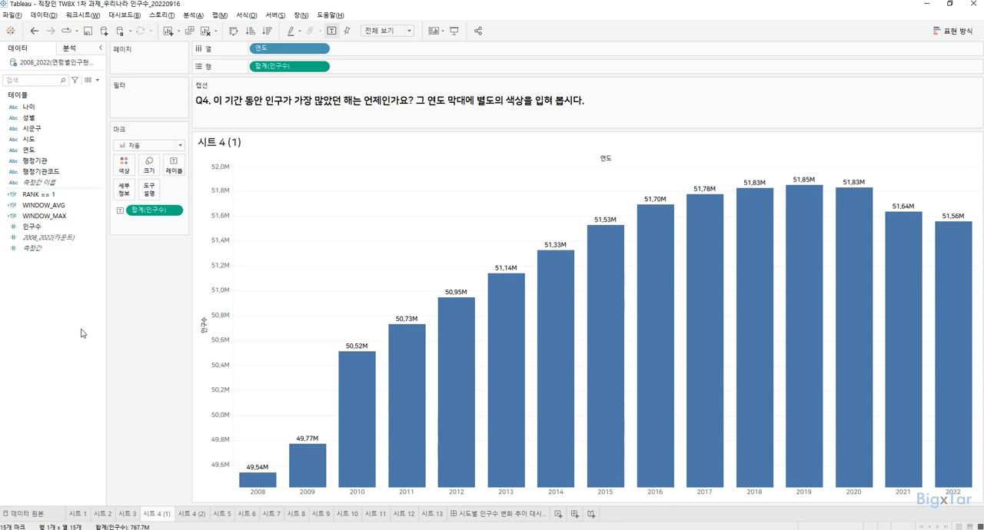
Step: Create a calculated field named RANK=1
key(ctrl)
right_click(69, 293)
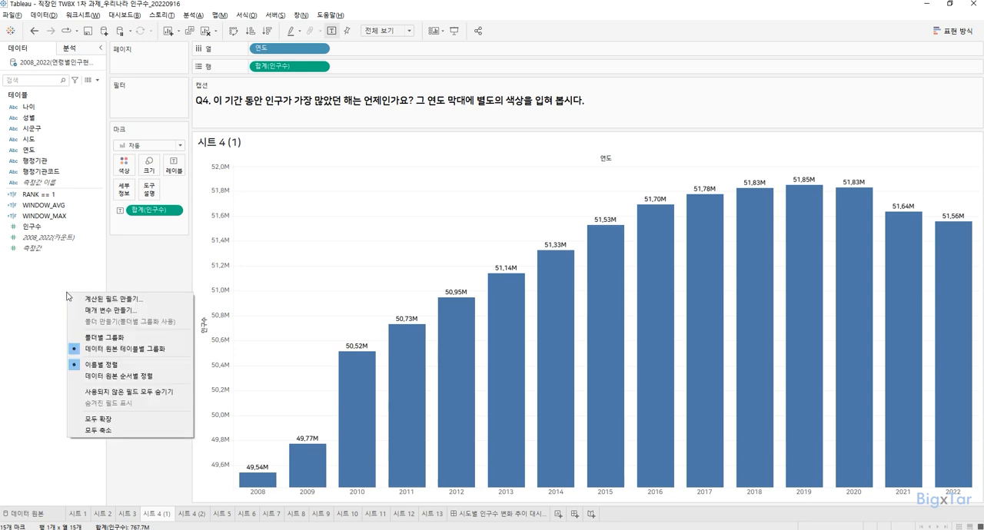
click(148, 300)
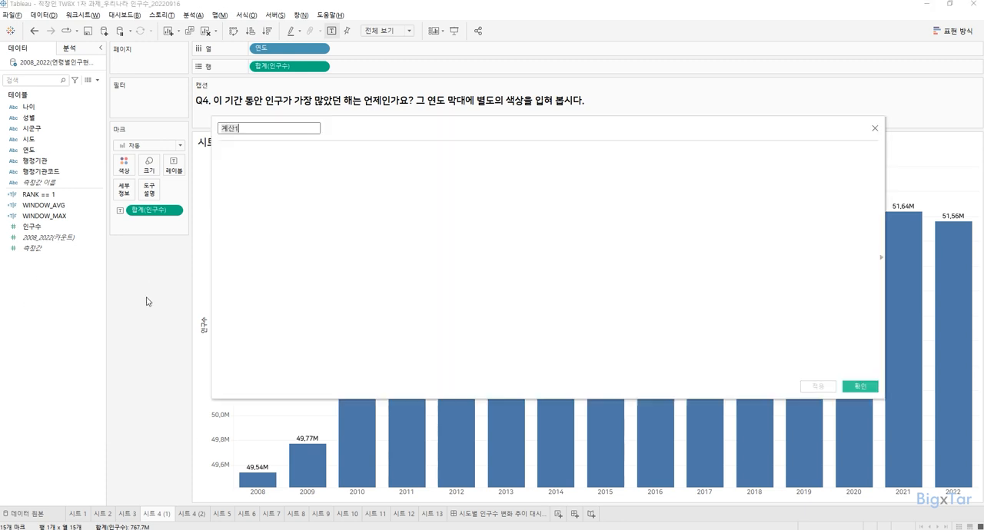
text(R)
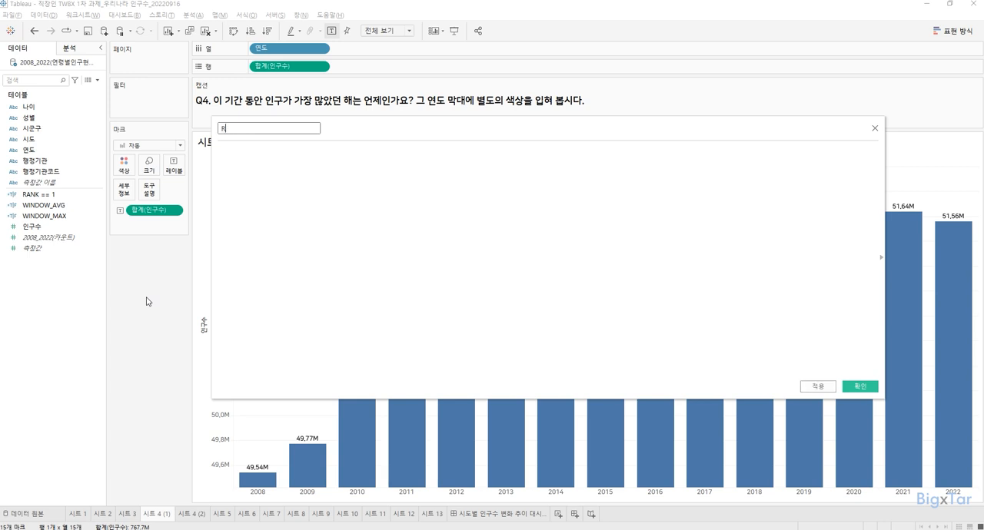
text(ANK=1)
Step: Define and apply the field's calculation as RANK(SUM(인구수)) = 1, and move the calculation editor clear of the chart
click(394, 273)
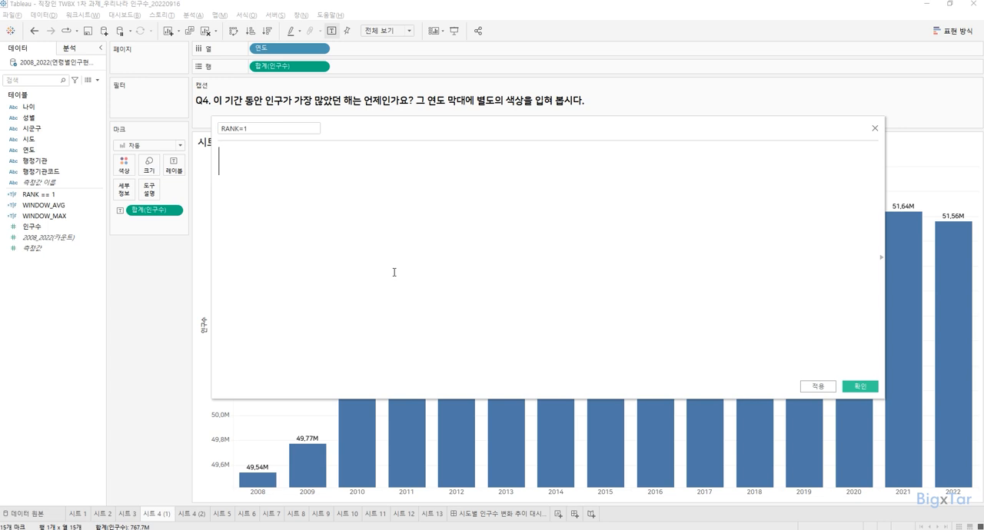
text(S)
key(BackSpace)
text(RANK)
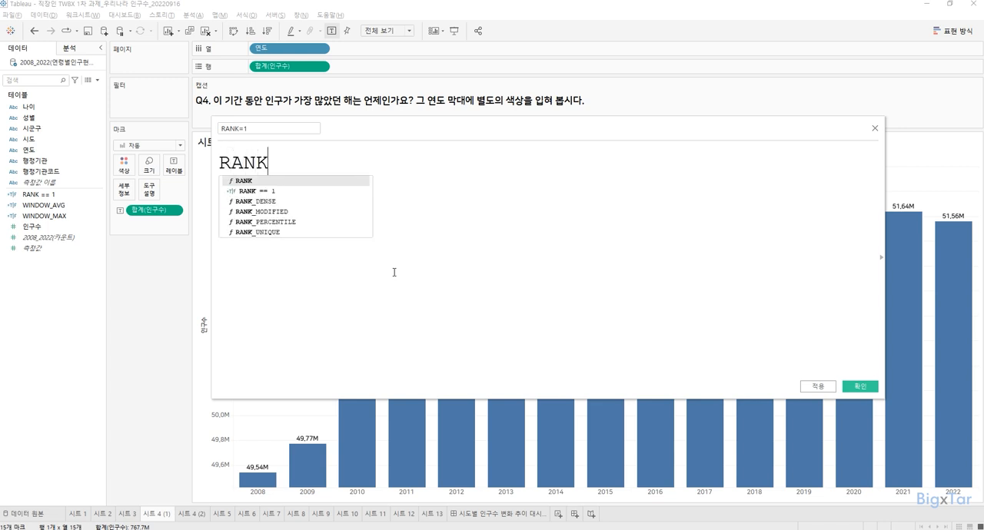
text((SUM()
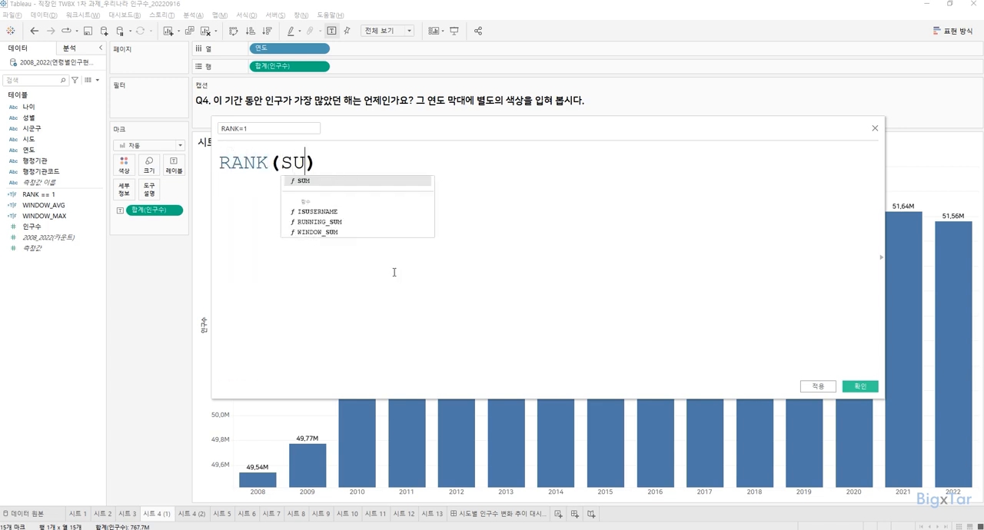
text(인구수))
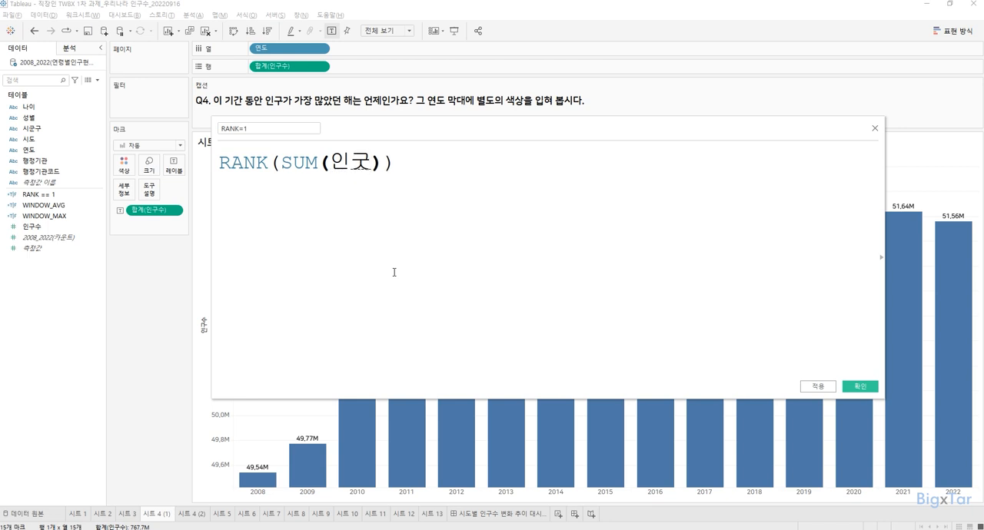
text() = 1)
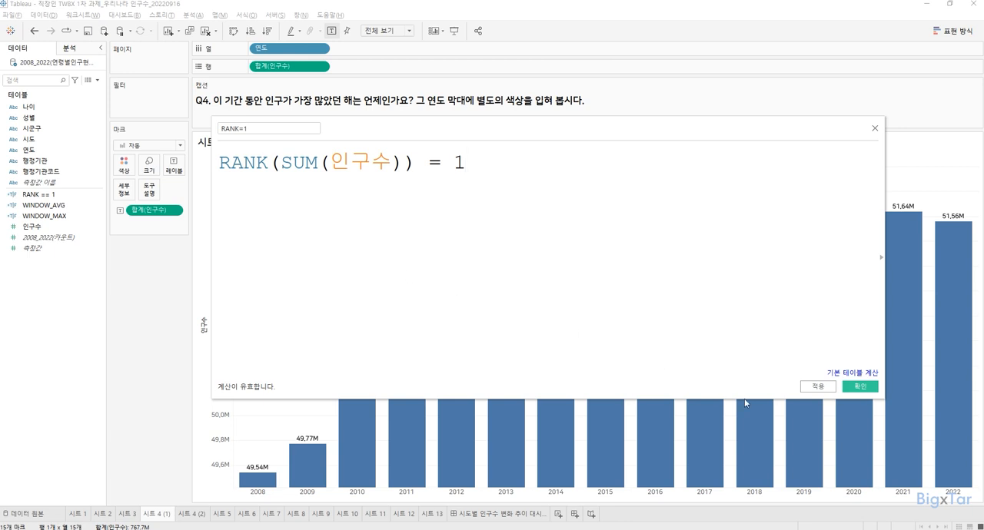
click(817, 387)
drag(504, 128, 745, 399)
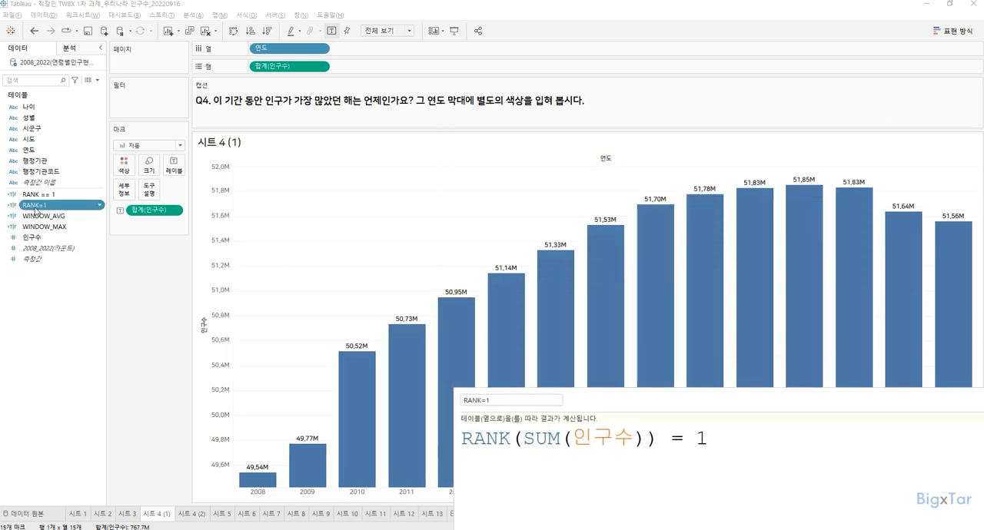
Step: Colour the bars by the RANK=1 field and close the calculation editor
drag(35, 205, 124, 164)
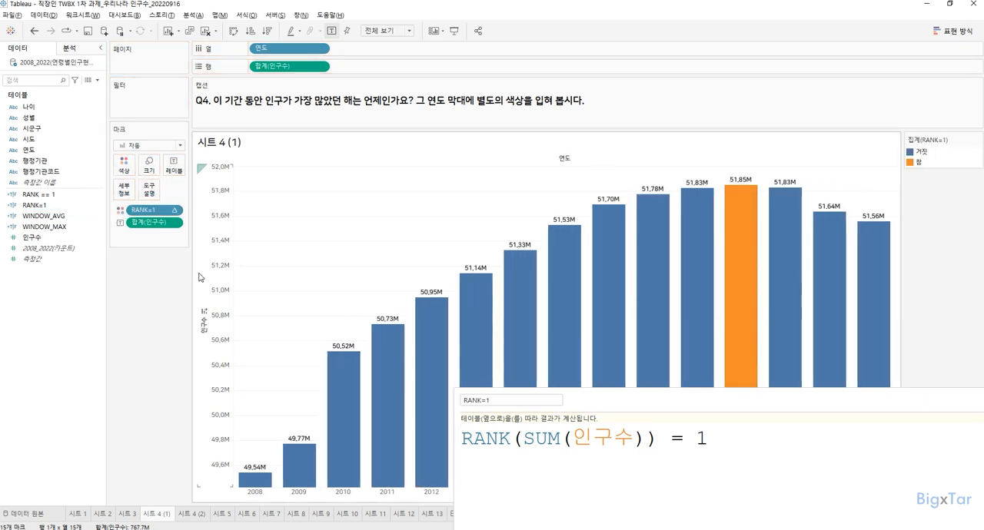
mouse_move(736, 217)
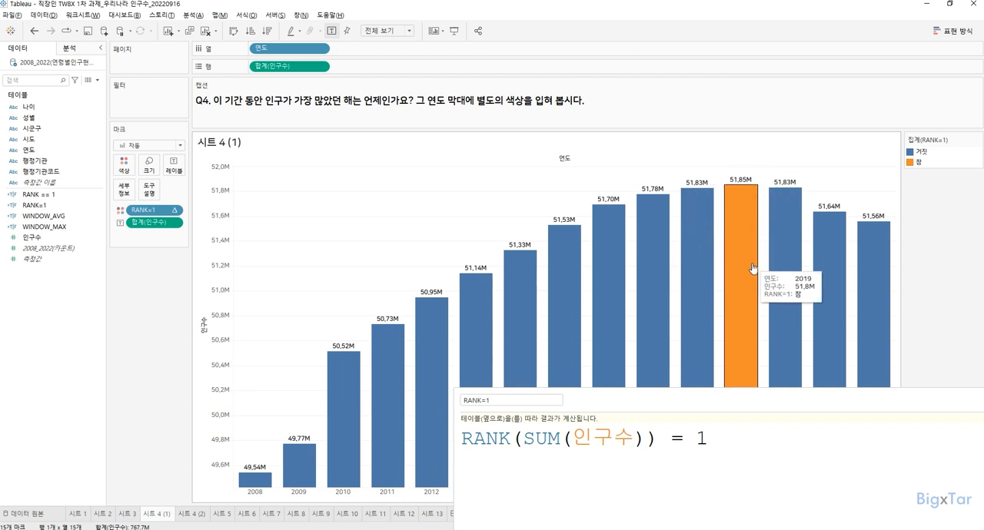
drag(784, 404, 605, 324)
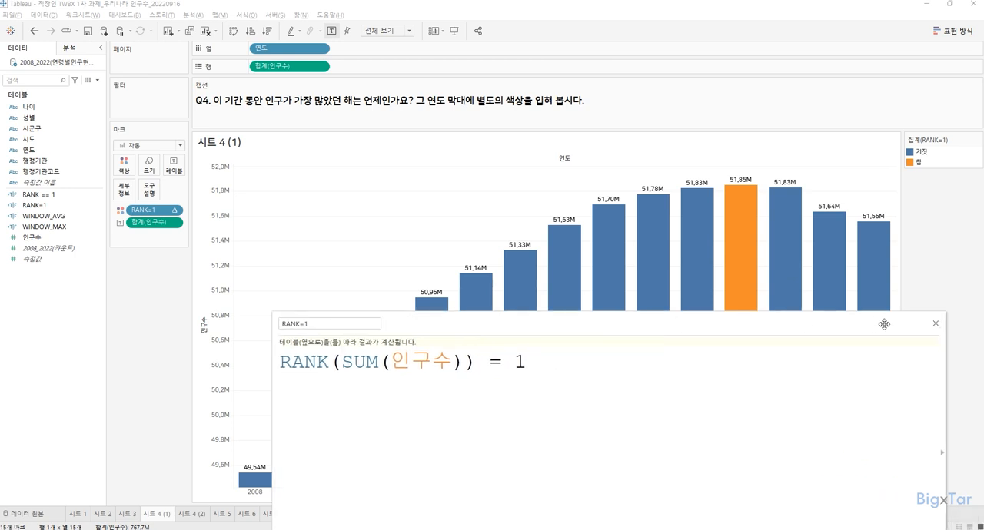
click(935, 323)
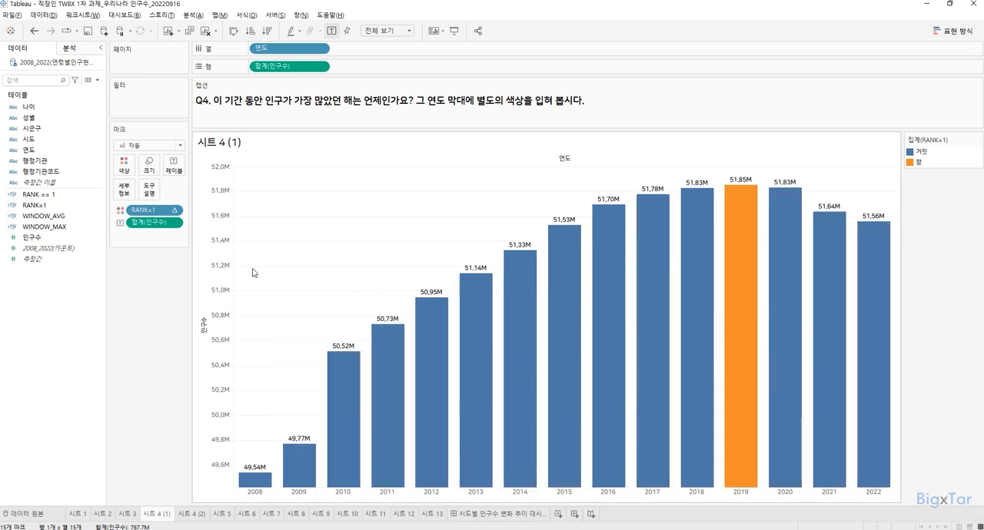
click(140, 265)
click(70, 231)
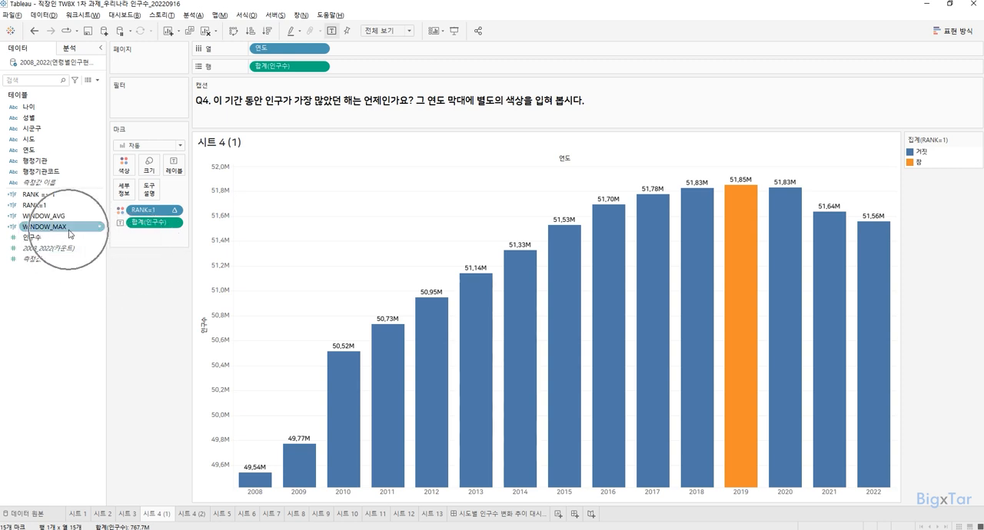
key(ctrl)
key(ctrl)
key(ctrl)
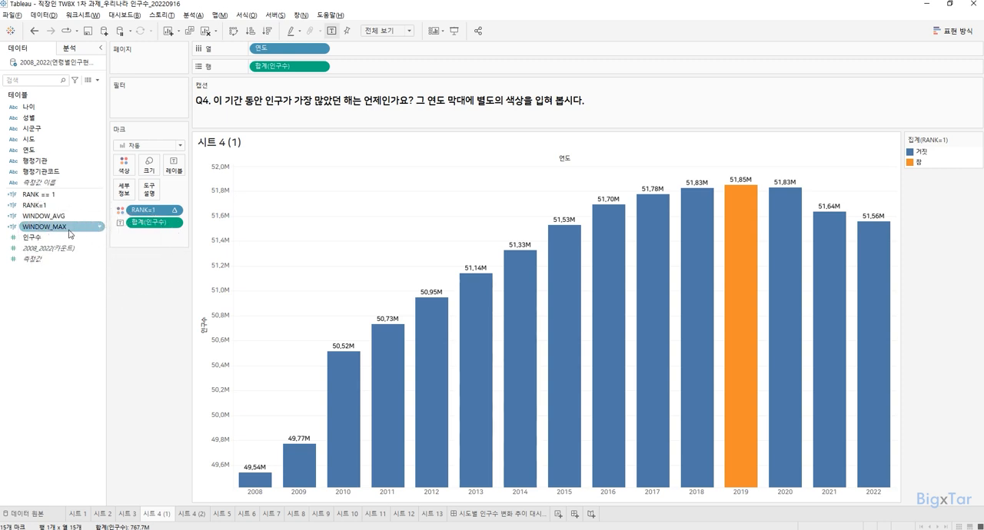
click(60, 350)
key(ctrl)
right_click(64, 315)
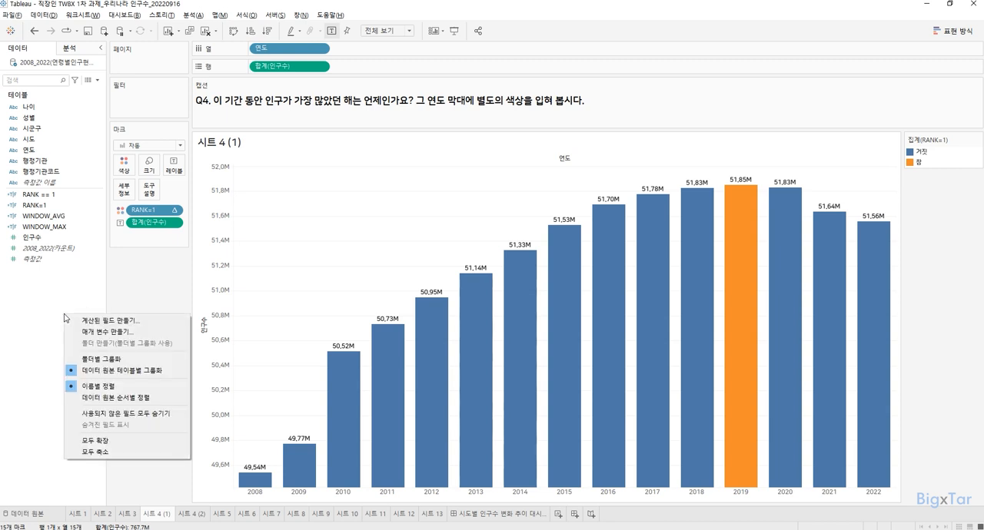
click(112, 322)
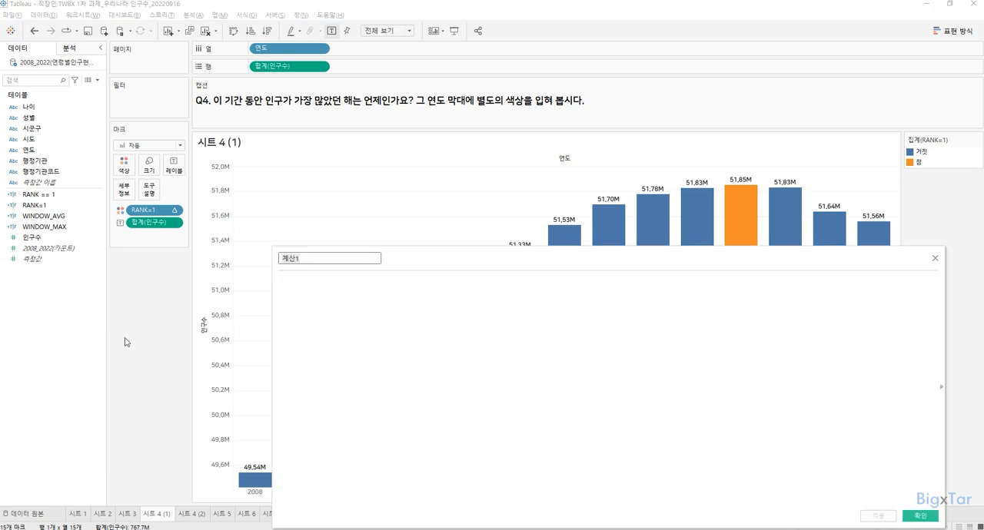
click(935, 258)
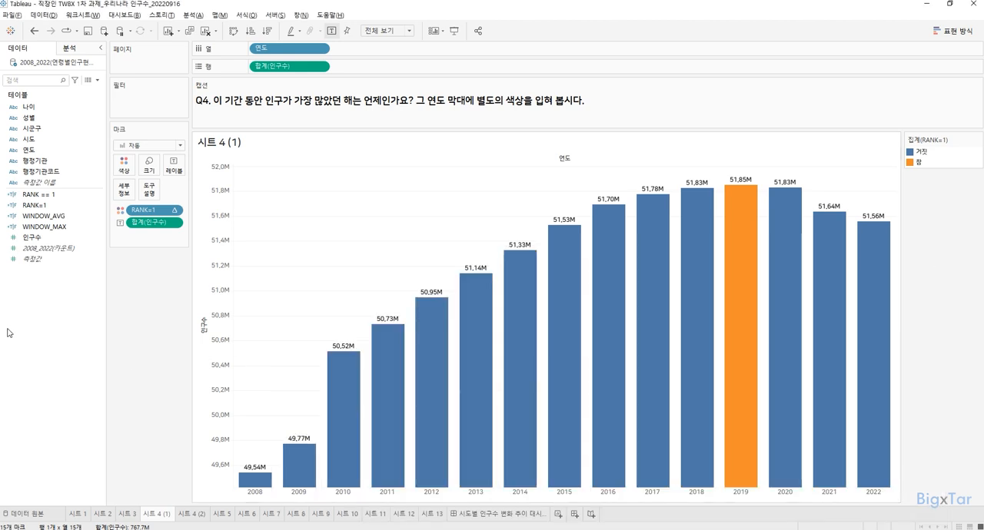
Step: Create a calculated field named WINDOW_MAX, with a trailing space to distinguish it from the existing field
right_click(67, 294)
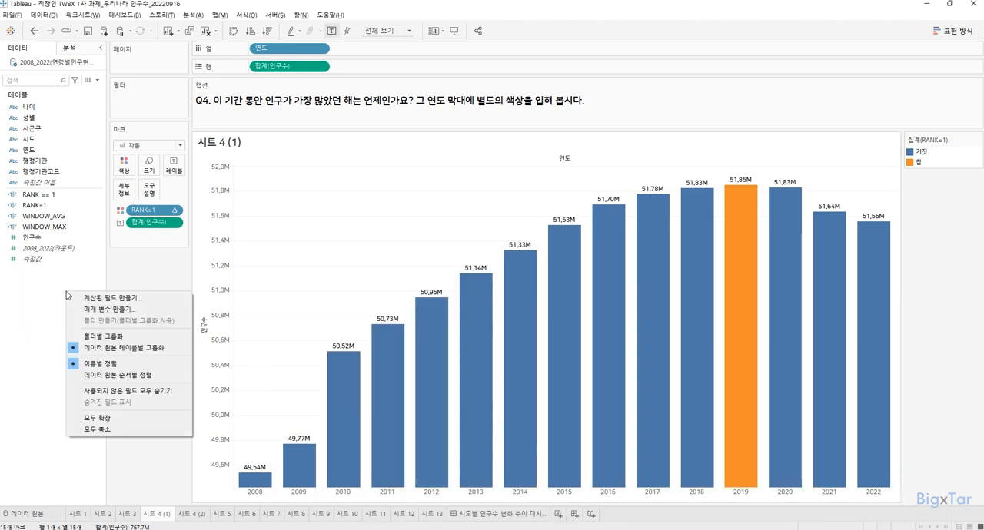
click(154, 301)
text(ㅈ)
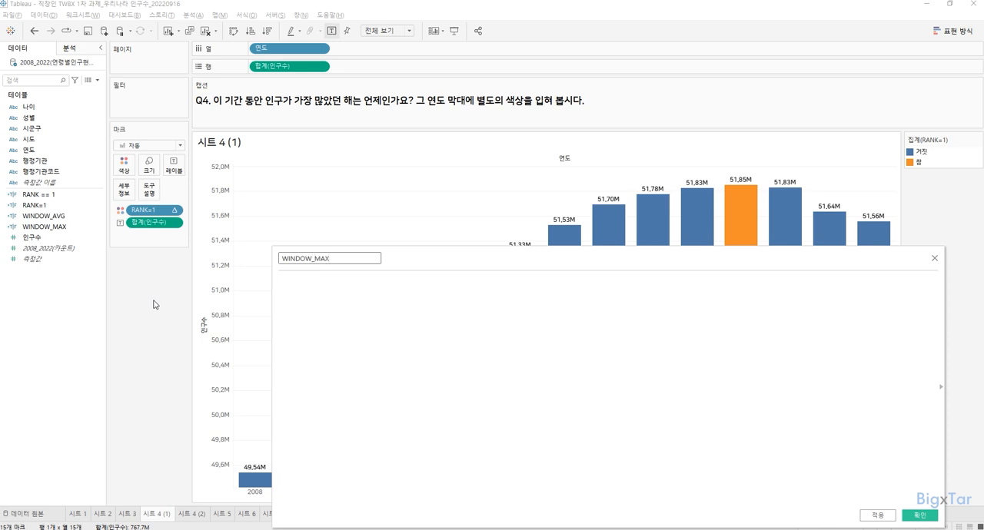
key(Tab)
Step: Enter SUM([인구수]) as the first part of the field's calculation
click(406, 341)
text(S)
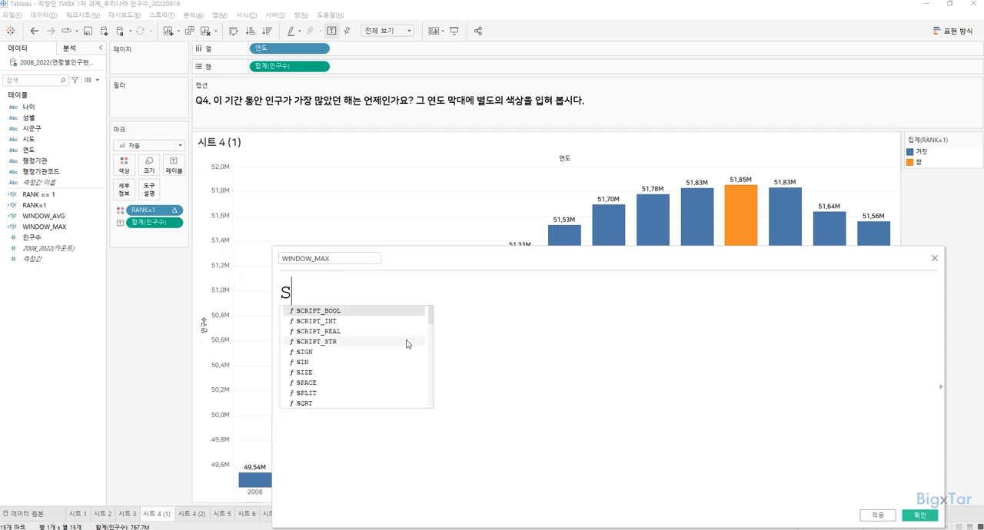
text(UM)
key(Return)
text(인구수)
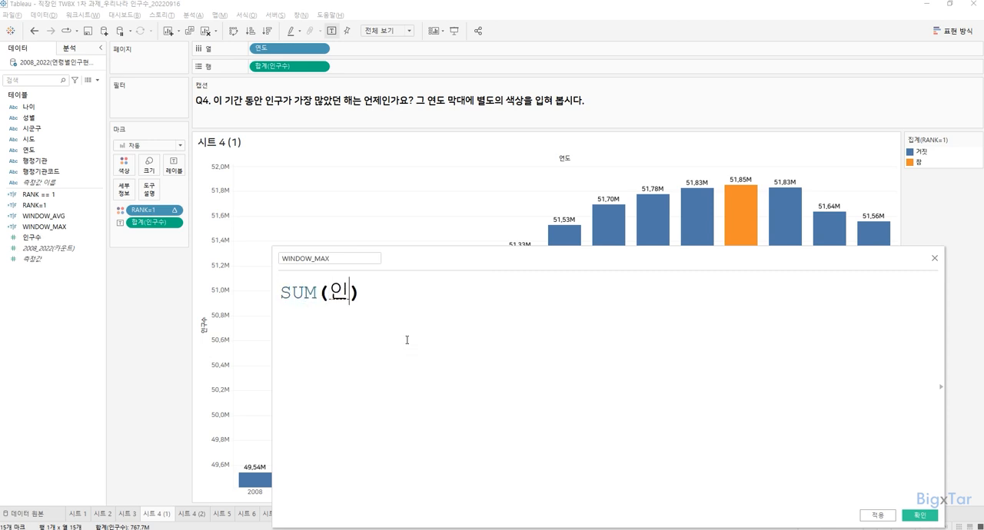
key(Return)
Step: Complete the calculation with = WINDOW_MAX(SUM([인구수])), using the WINDOW_MAX function rather than the field of that name
text(= [WINDO)
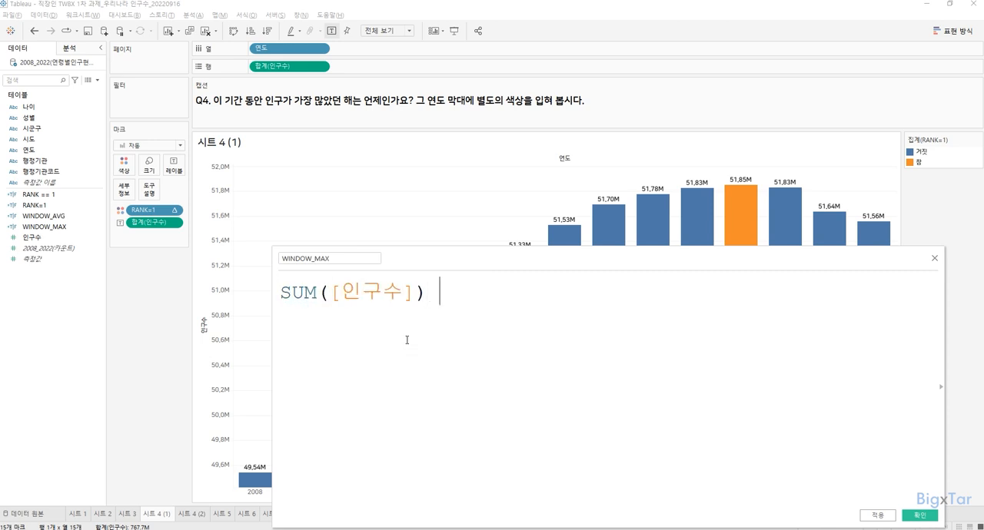
text(W_MAX)
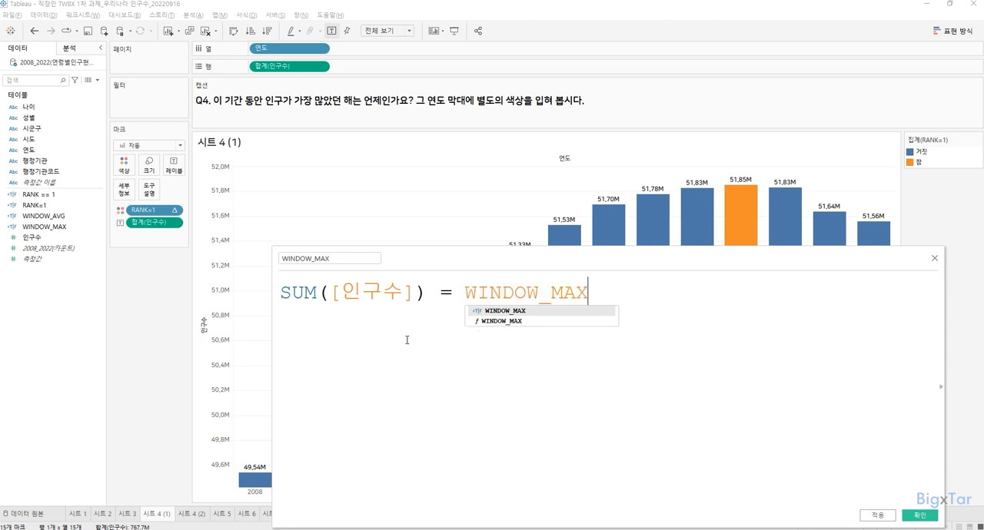
key(Return)
text(S)
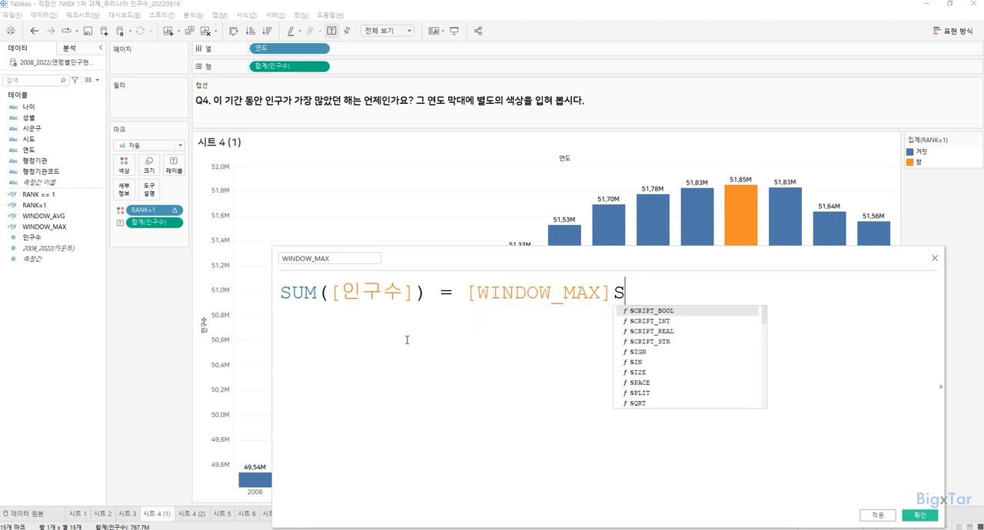
key(BackSpace)
key(BackSpace)
key(BackSpace)
key(BackSpace)
key(BackSpace)
key(BackSpace)
key(BackSpace)
key(BackSpace)
key(BackSpace)
key(BackSpace)
key(BackSpace)
key(BackSpace)
key(BackSpace)
text(WIN)
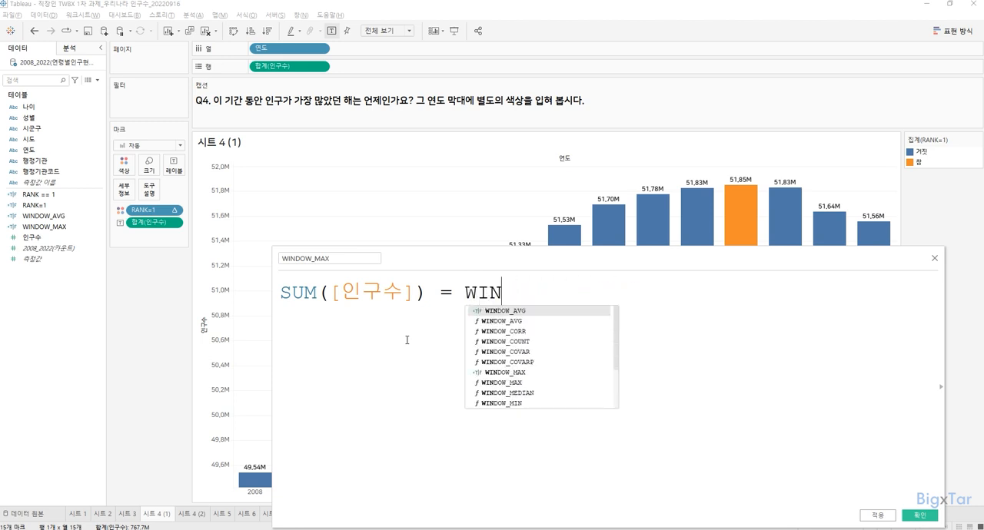
text(DOW_MAX(SUM)
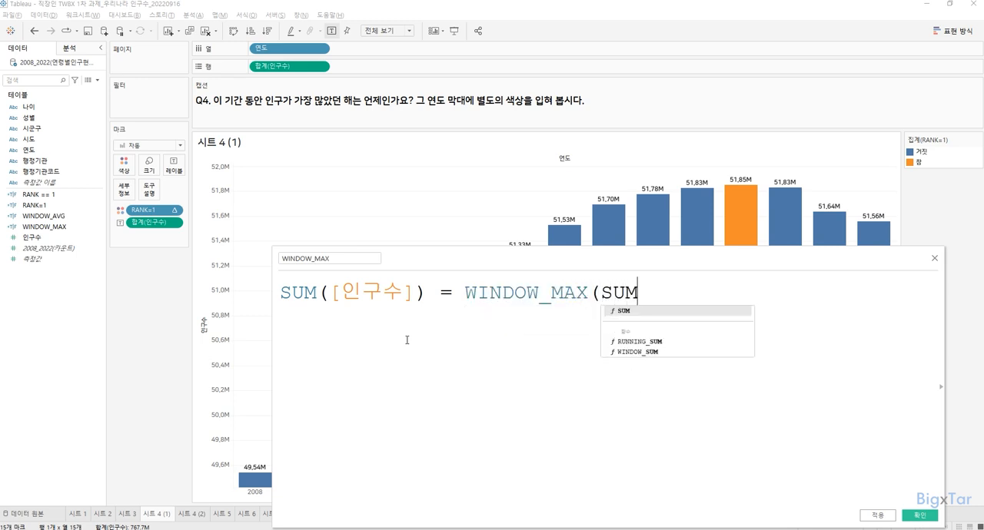
key(Return)
text(인구수)
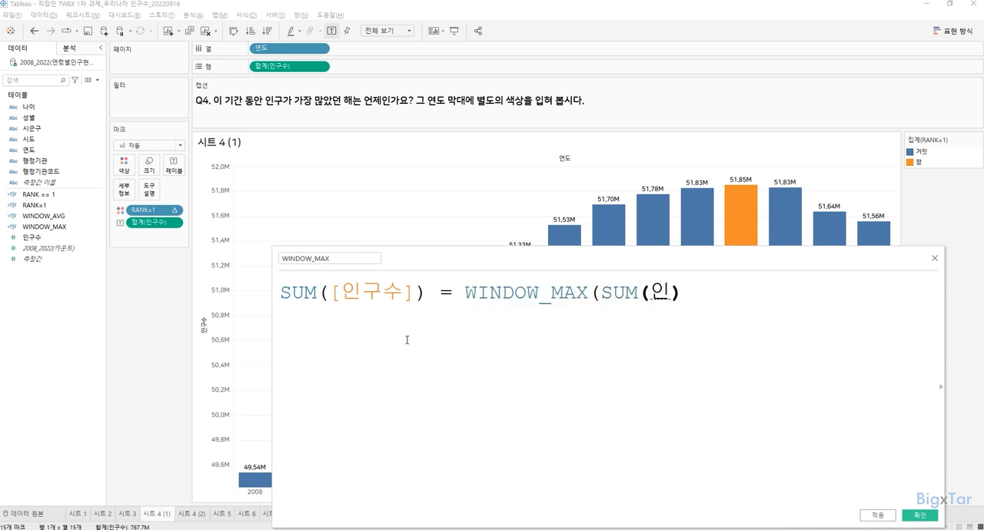
key(Return)
text())
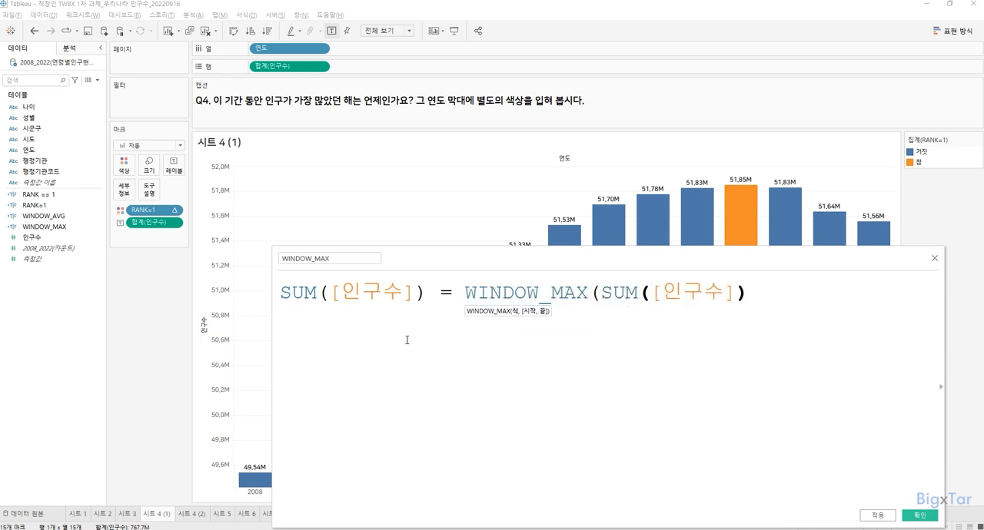
text())
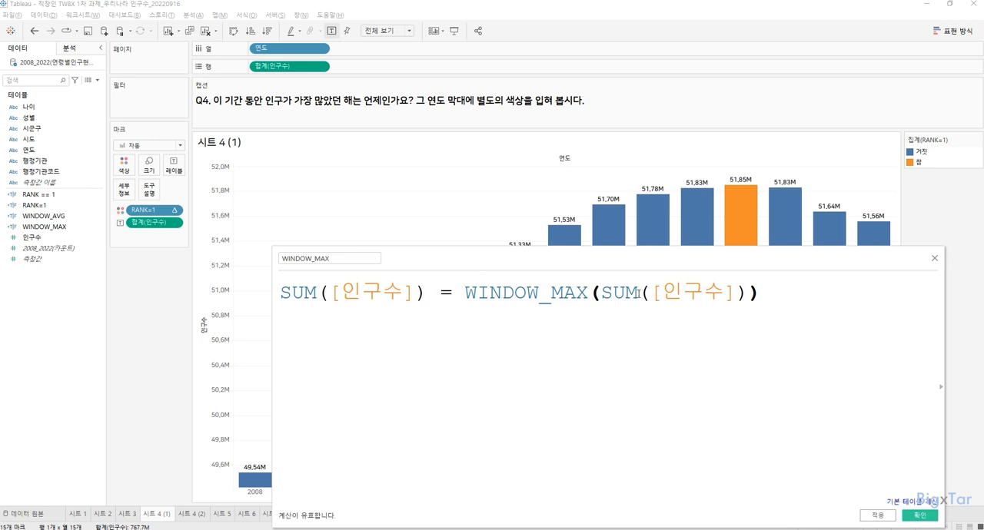
Step: Apply the WINDOW_MAX calculation and move its editor clear of the chart
drag(588, 293, 464, 293)
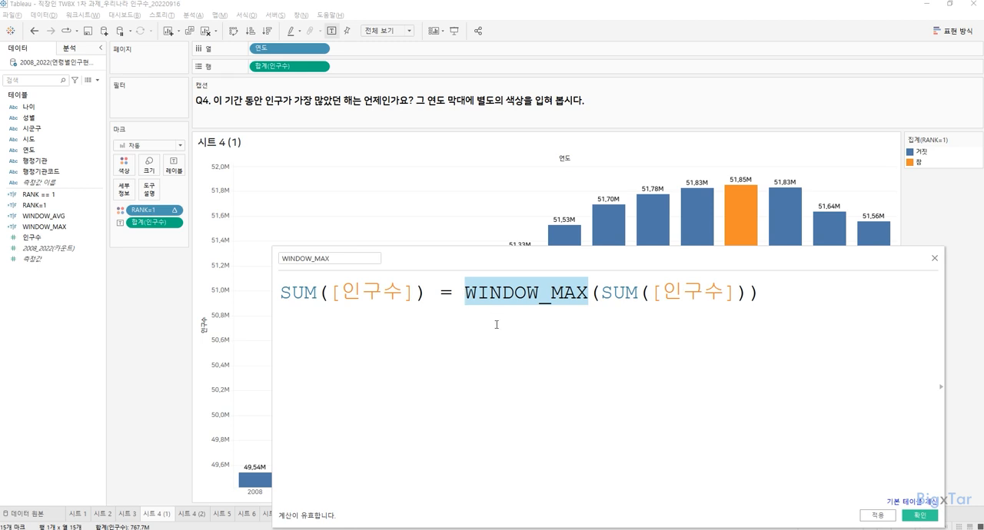
click(563, 326)
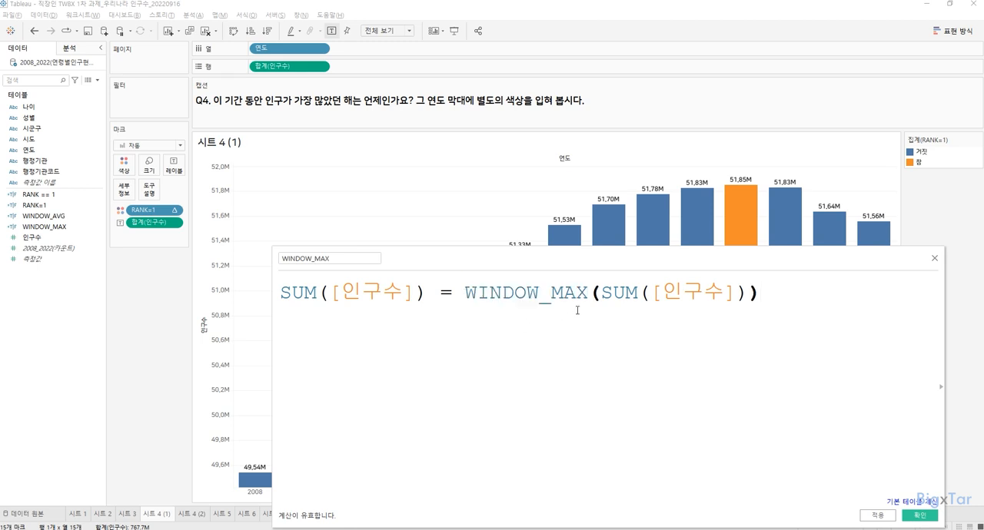
click(889, 516)
drag(726, 254, 819, 374)
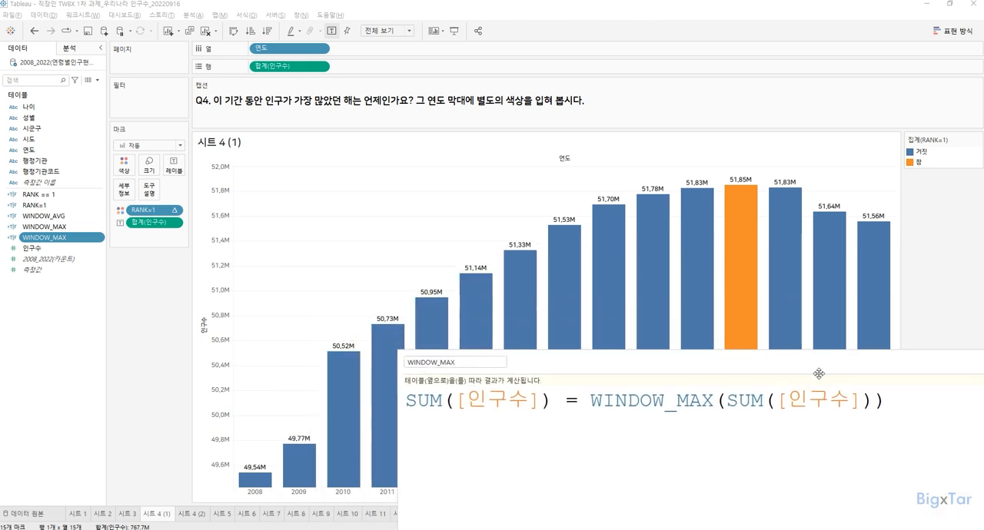
Step: On 시트 4 (1), replace RANK=1 with the new WINDOW_MAX field as the bar colour and close the calculation editor
click(191, 513)
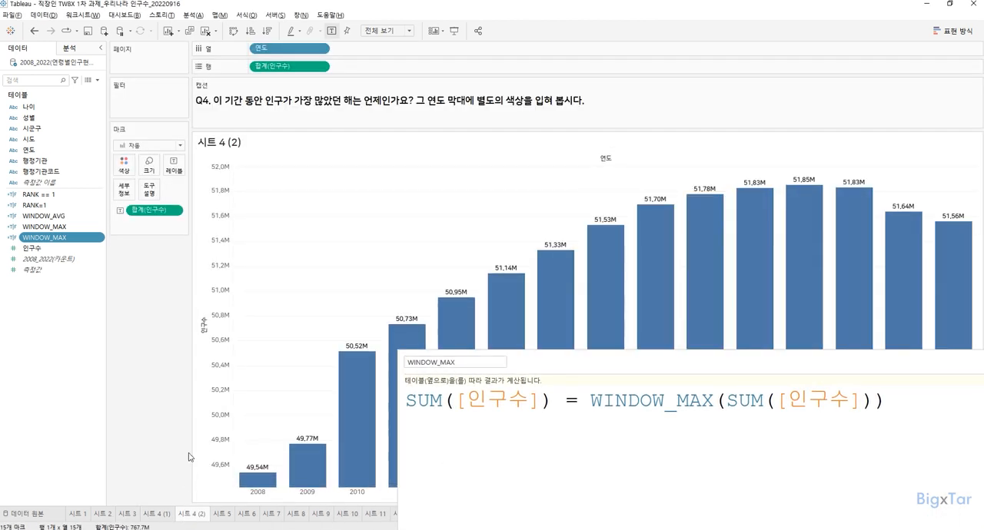
click(157, 514)
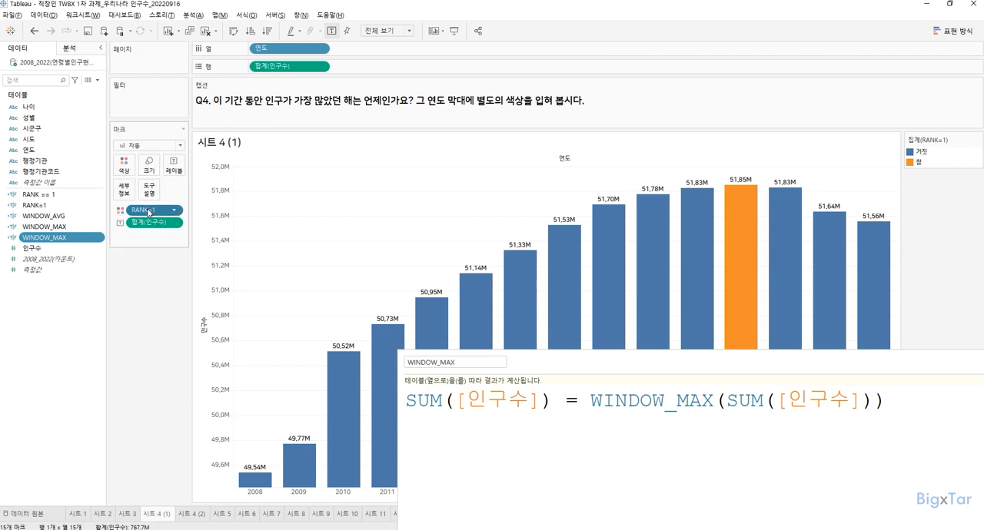
drag(147, 208, 146, 339)
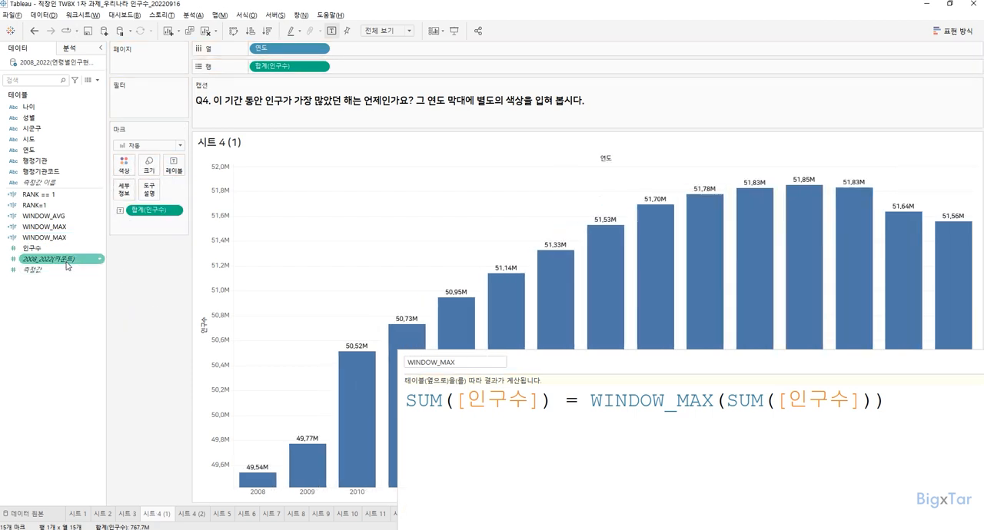
click(44, 238)
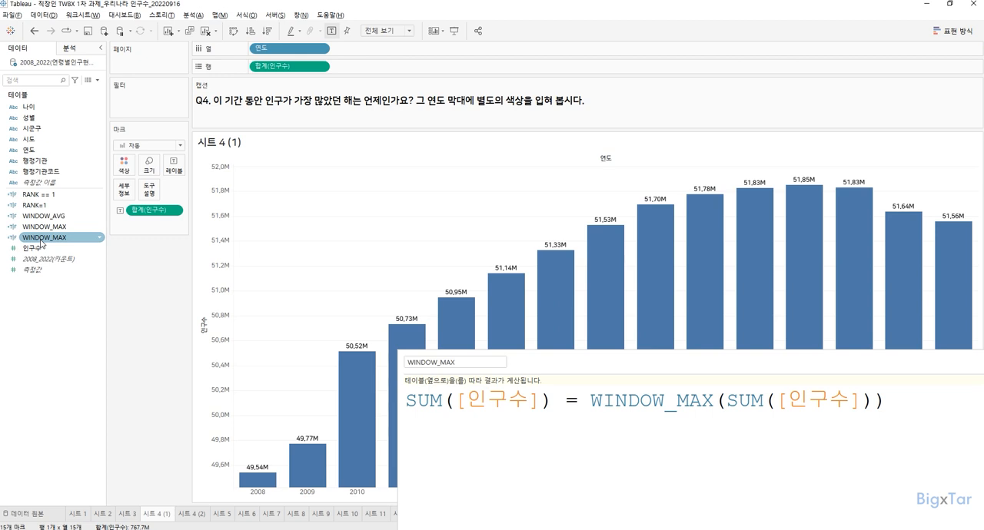
drag(43, 244, 123, 166)
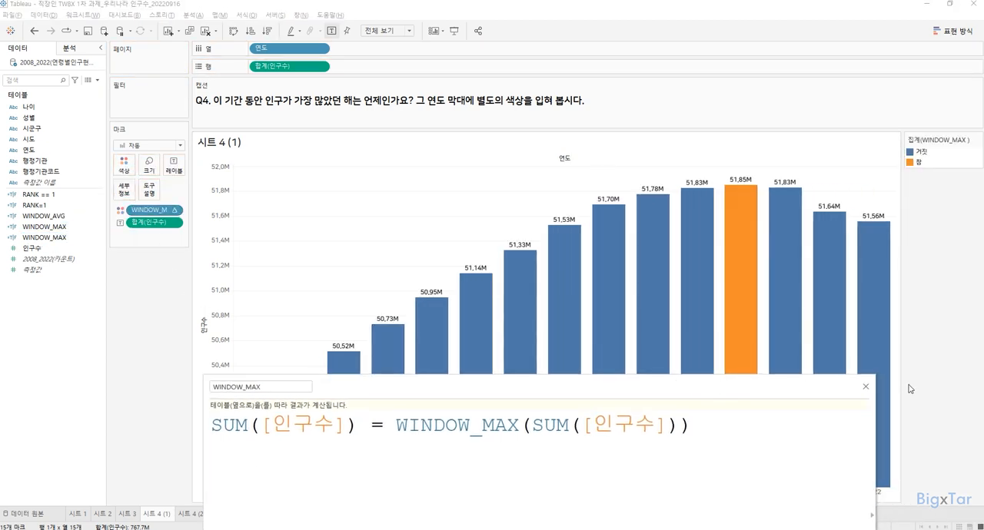
click(866, 387)
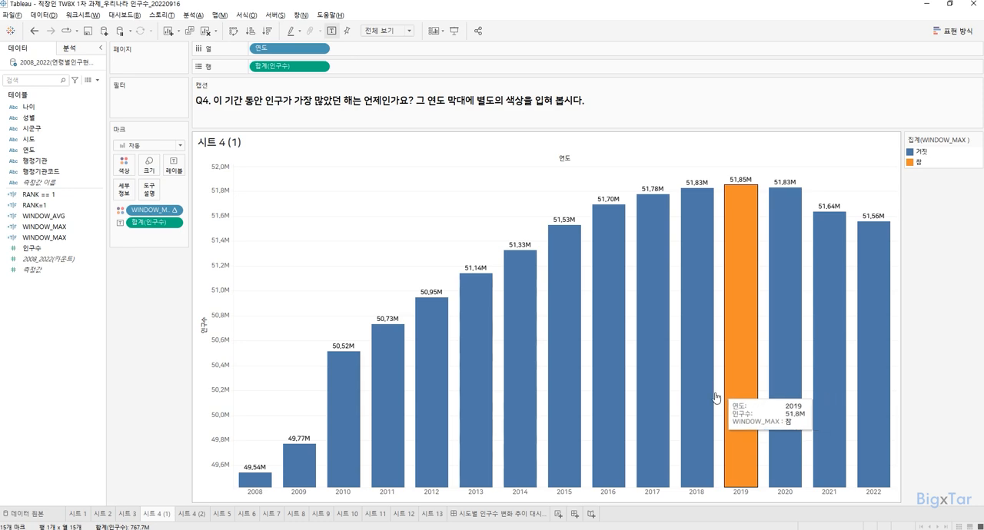
Step: Add an average line for 인구수 to the yearly bar chart on 시트 5
click(224, 514)
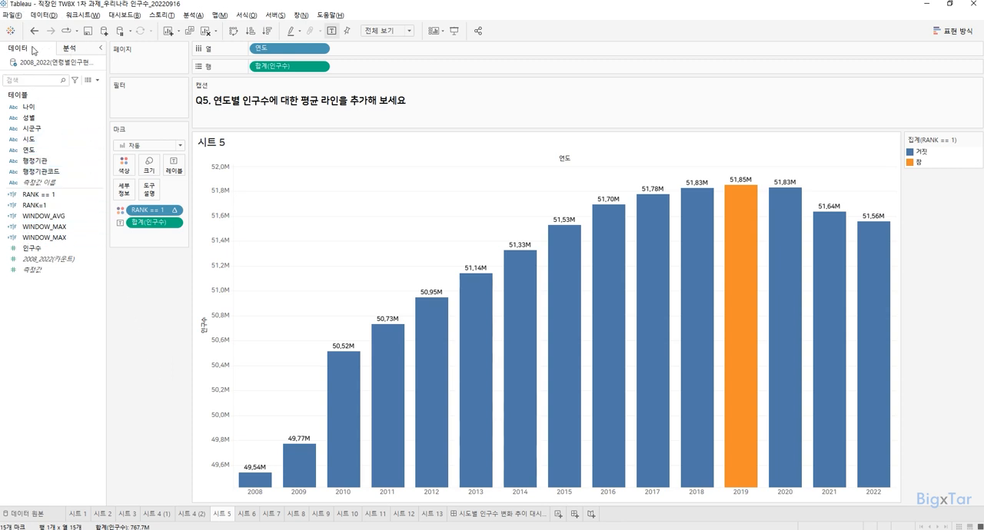
click(69, 52)
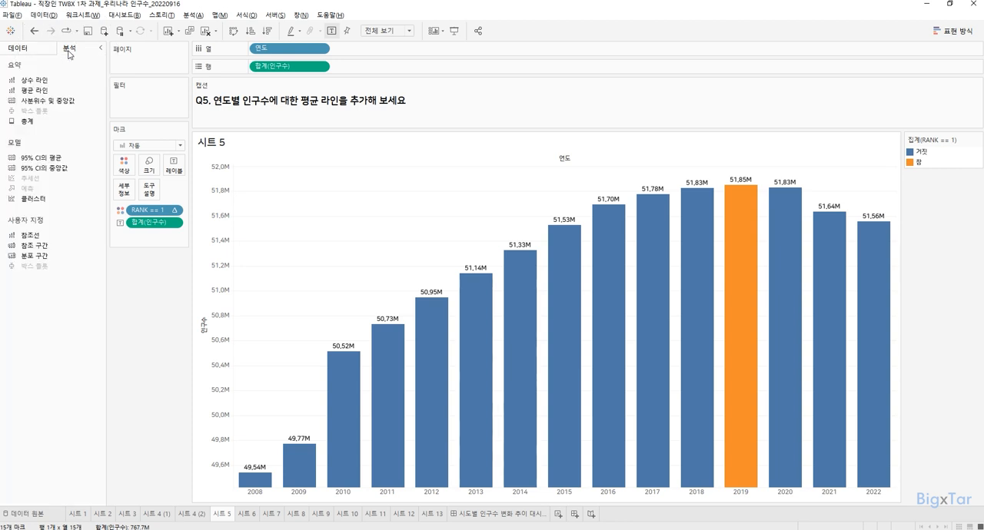
click(46, 90)
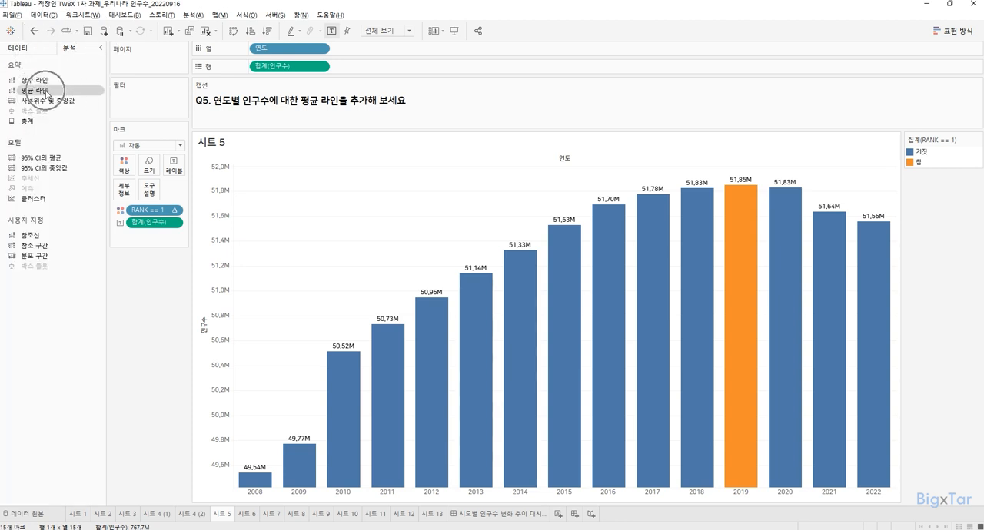
drag(46, 91, 289, 180)
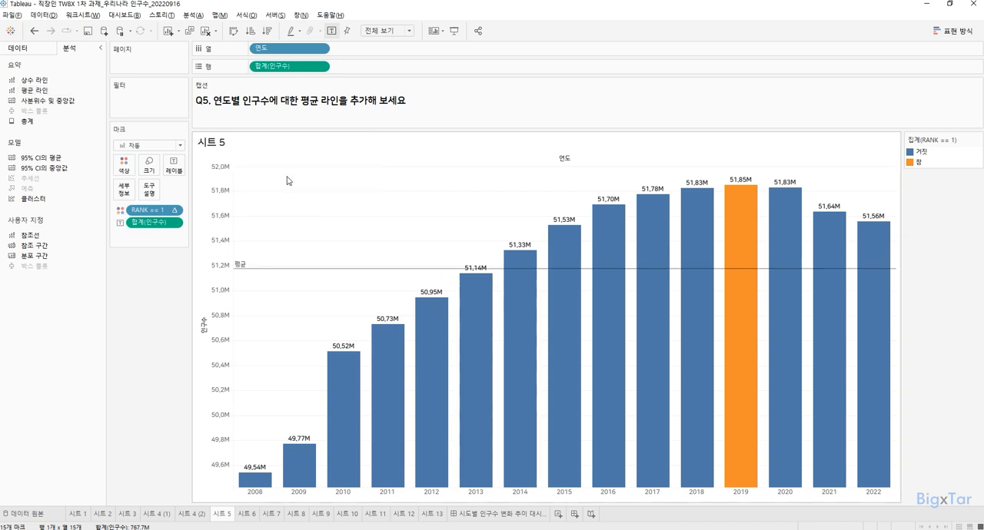
mouse_move(329, 275)
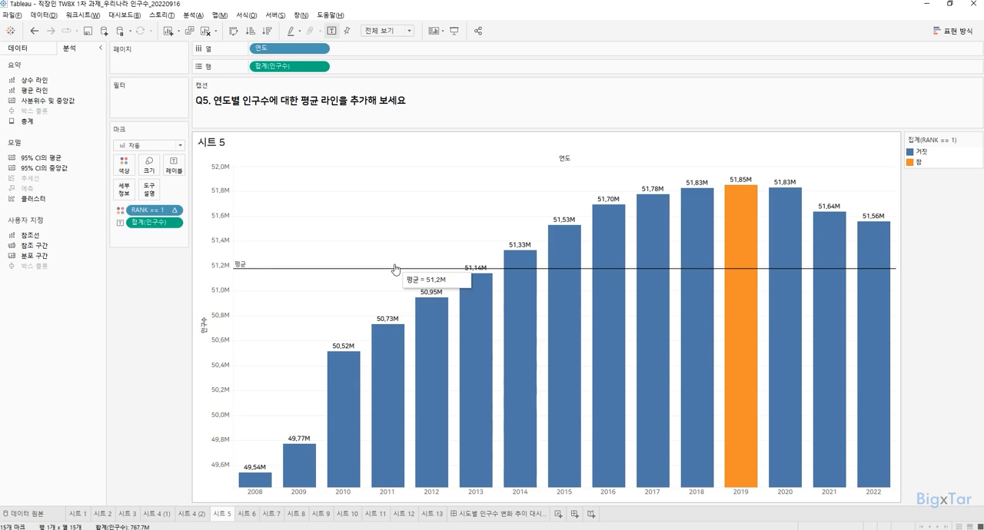
Step: Remove the RANK == 1 field from the bar colouring on 시트 5
click(248, 513)
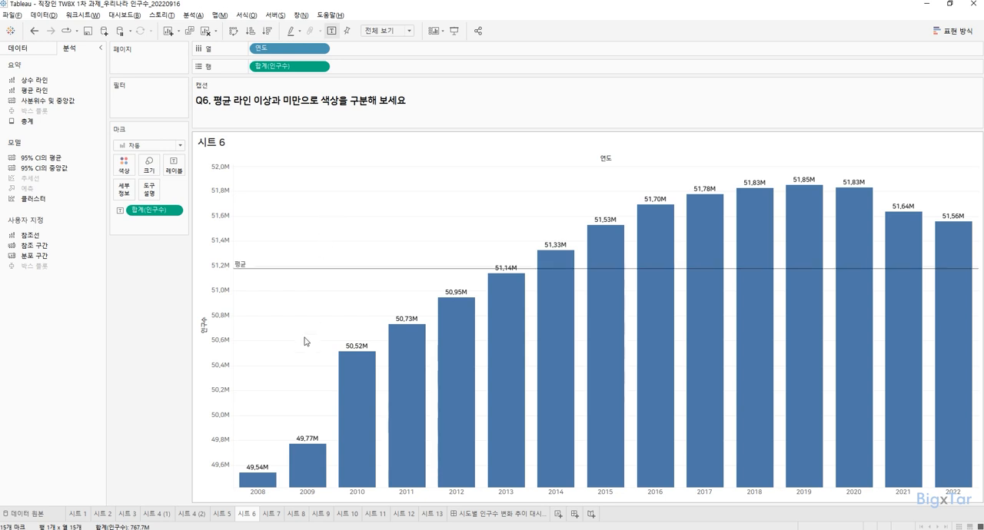
click(51, 48)
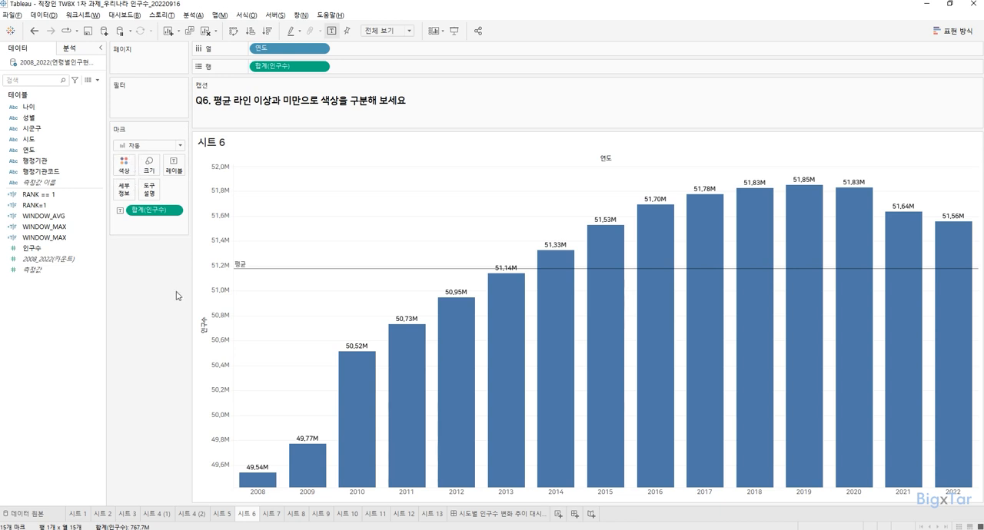
click(222, 513)
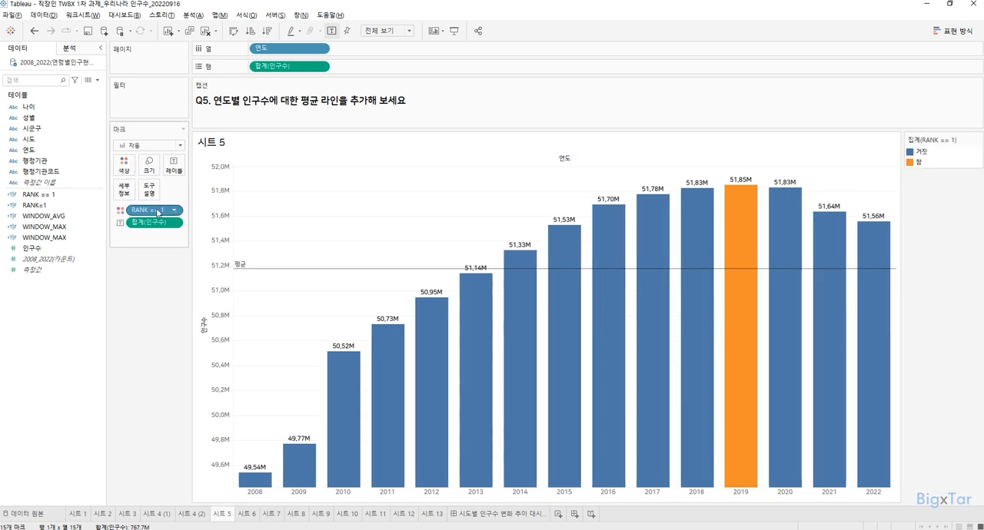
drag(153, 216, 154, 258)
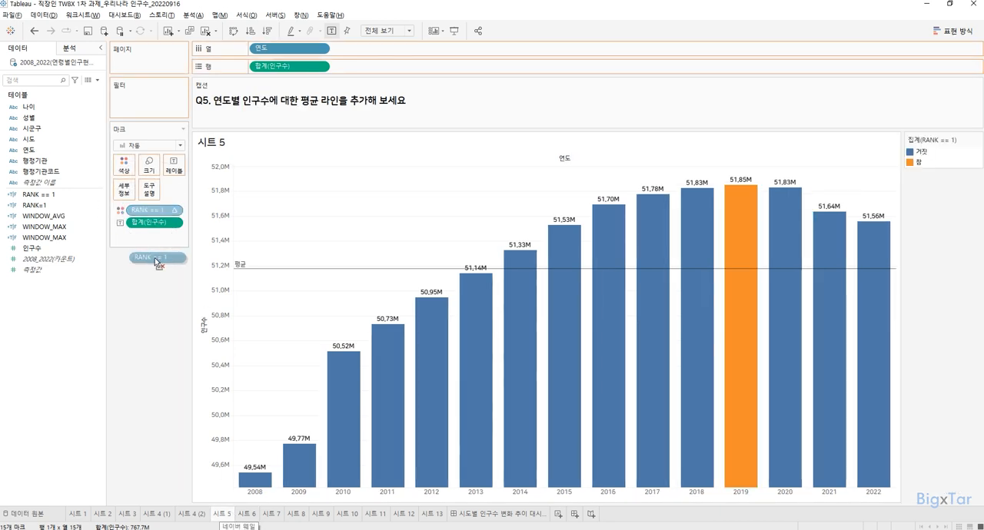
mouse_move(150, 295)
mouse_down()
mouse_move(154, 223)
mouse_move(158, 299)
mouse_up()
drag(158, 226, 159, 278)
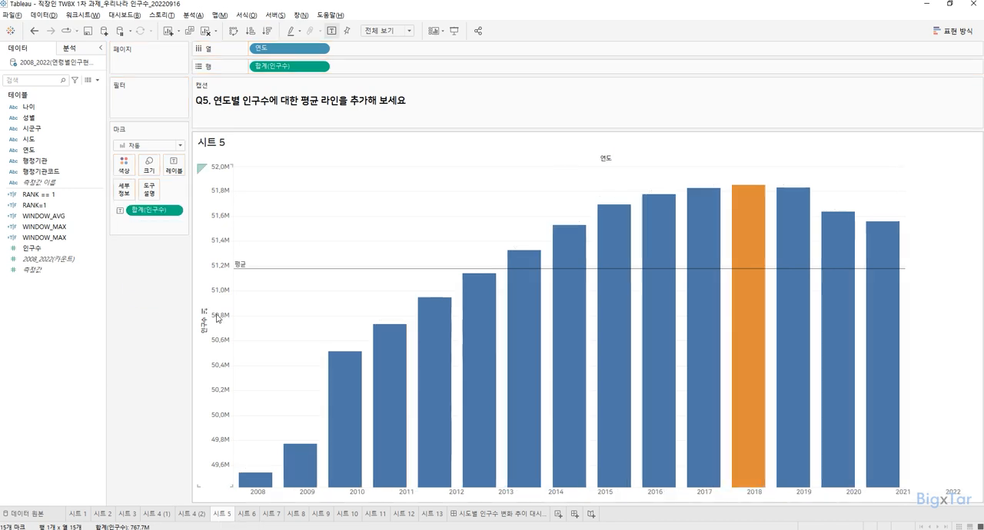
Step: On 시트 6, create a new calculated field and name it WINDOW_AVG
click(247, 515)
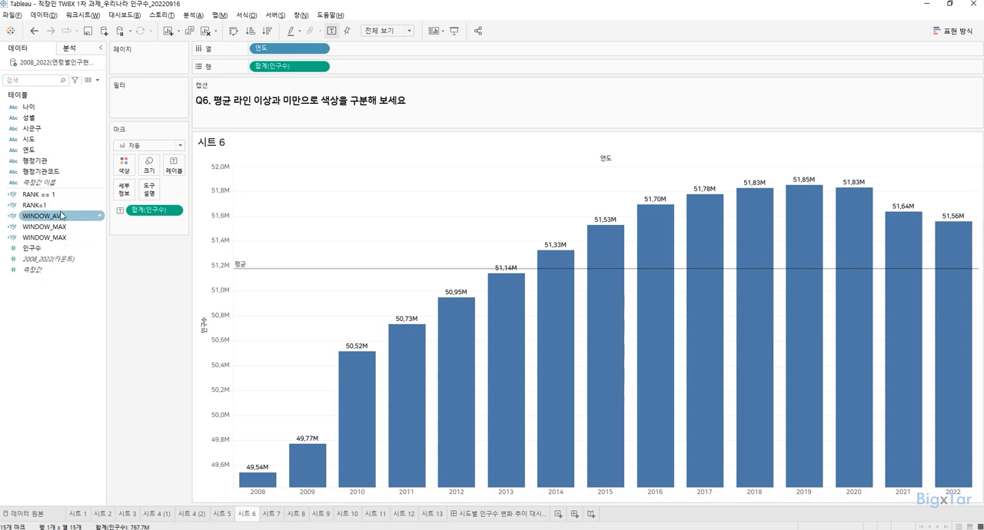
key(ctrl)
key(ctrl)
key(ctrl)
right_click(66, 308)
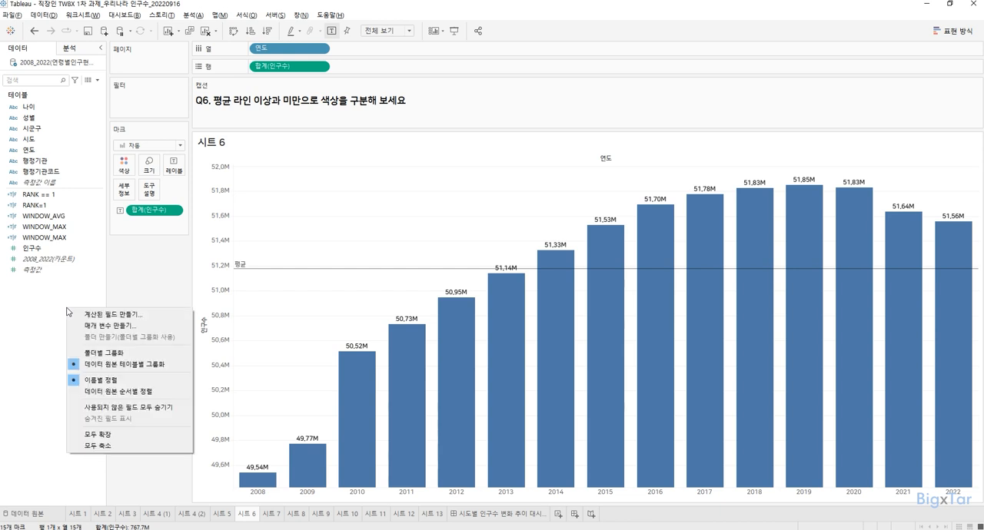
click(115, 314)
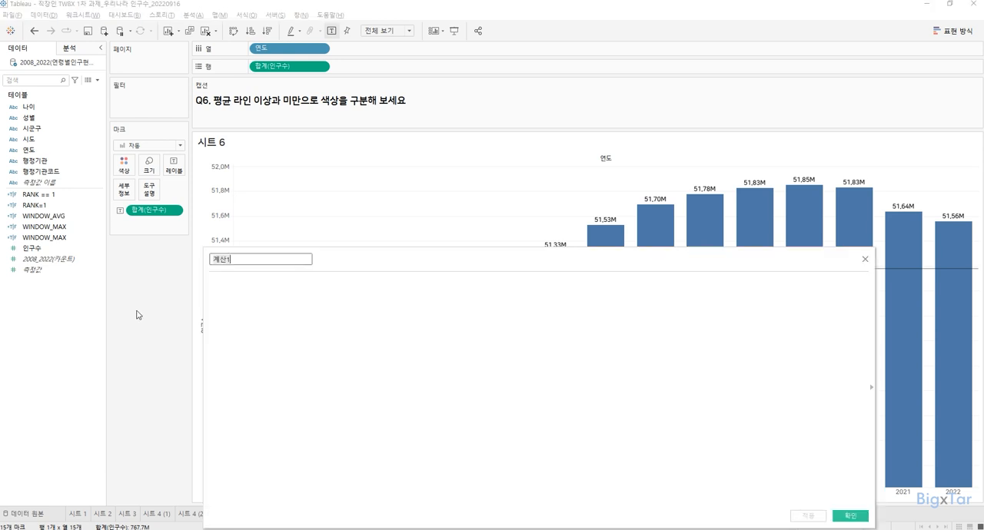
key(BackSpace)
text(WINDOW_AVG)
key(Tab)
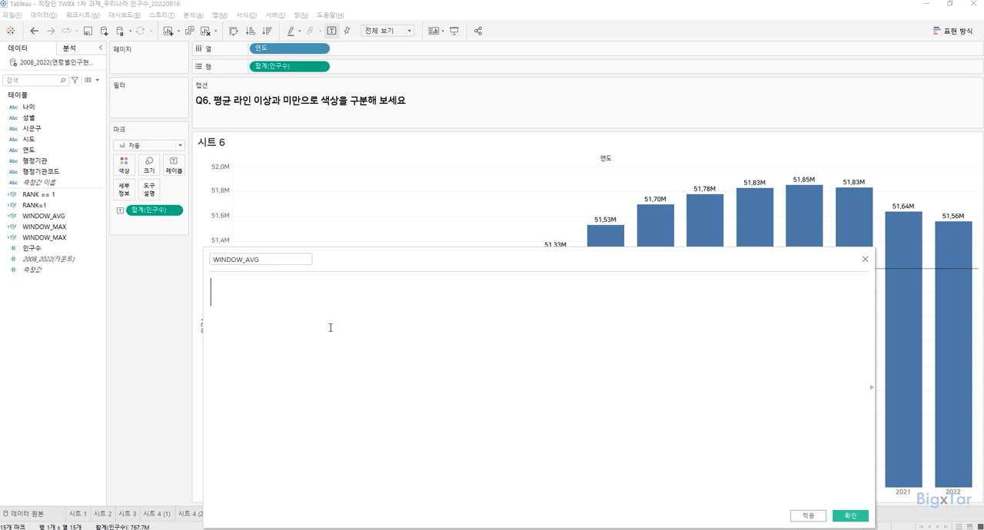
Step: Enter the formula SUM([인구수]) >= WINDOW_AVG(SUM(인구수)), using the WINDOW_AVG function rather than the field of that name
text(SU)
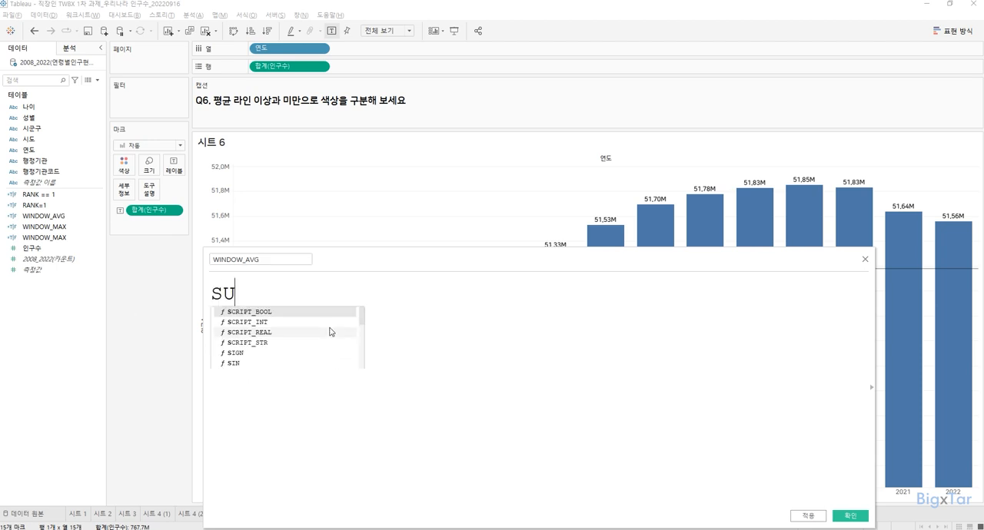
text(M([인구수]))
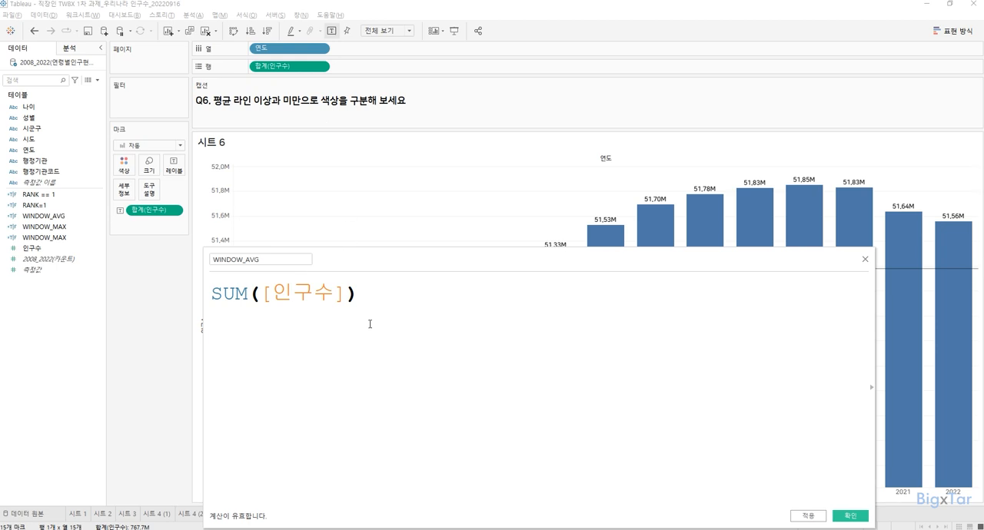
text( >=)
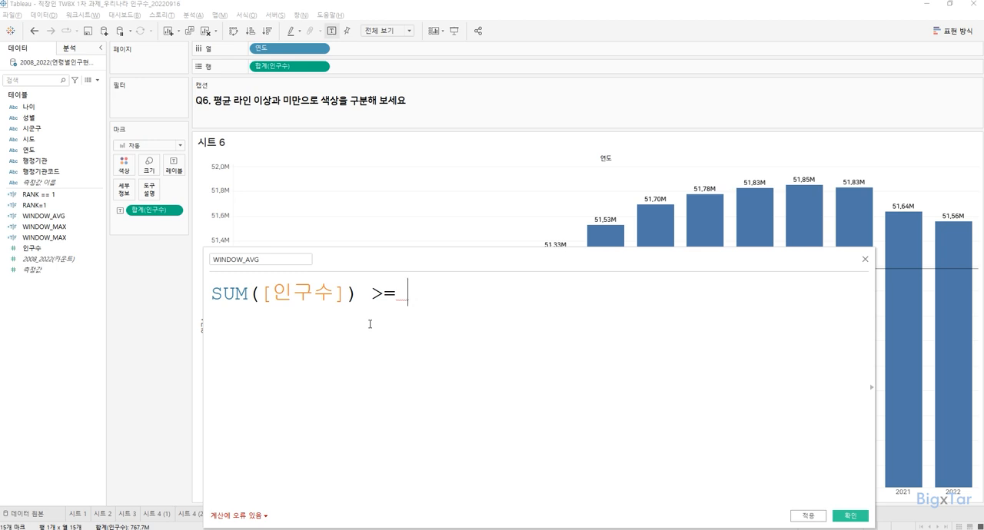
text(재)
key(BackSpace)
text(WINDOW_AV)
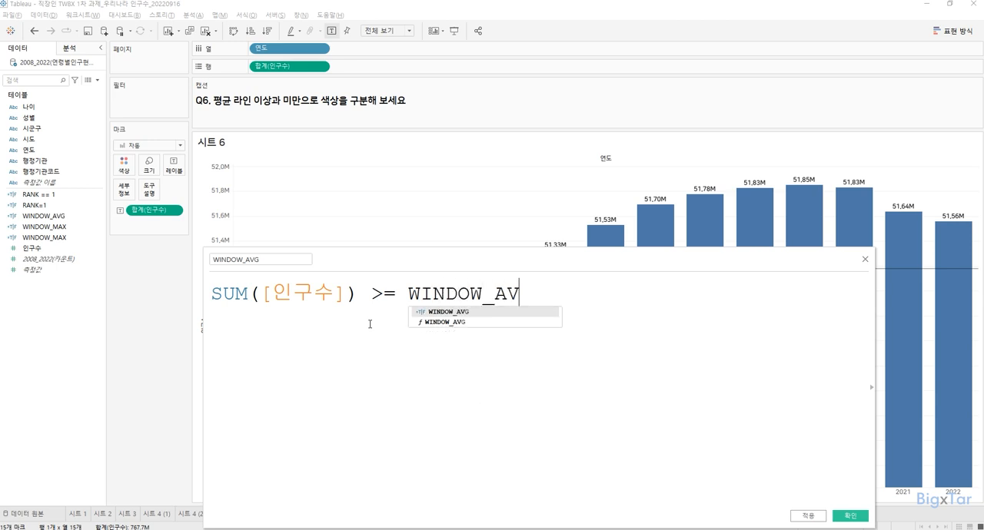
text(G()
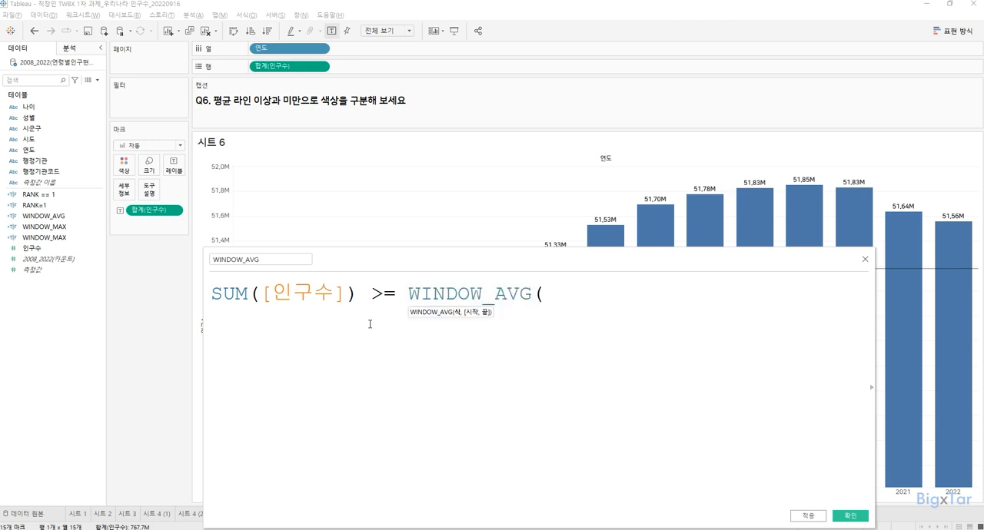
text(SUM)
key(Return)
text(인구수)
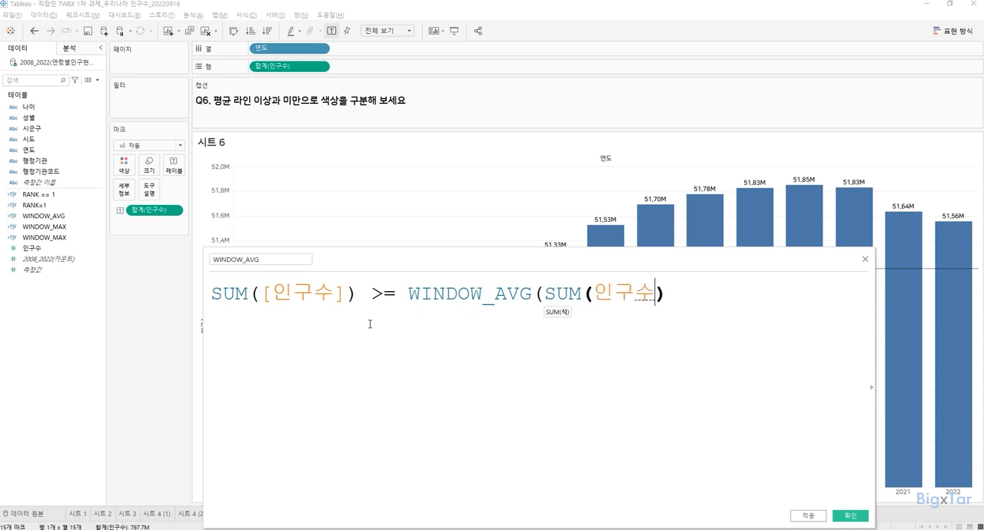
text()))
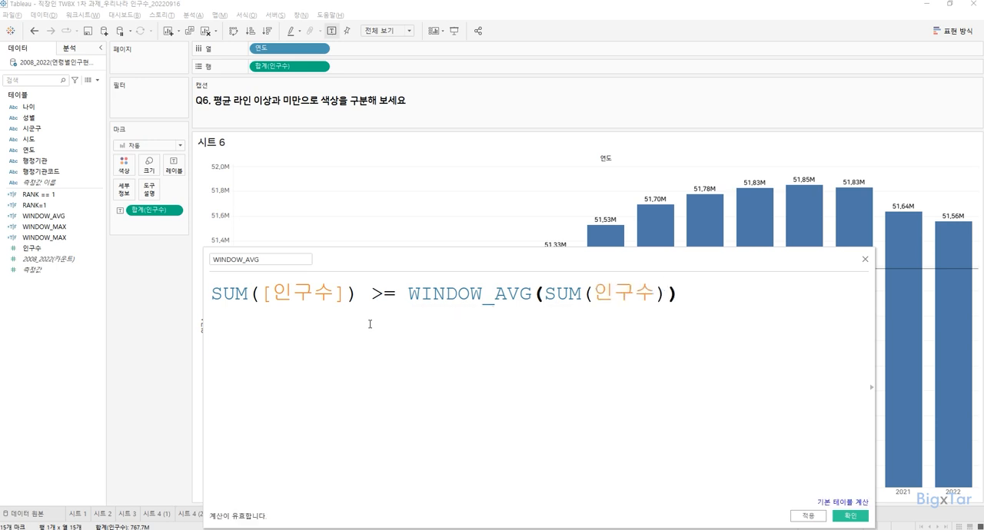
Step: Try plain AVG in place of WINDOW_AVG around SUM(인구수) and put the WINDOW_ prefix back
drag(416, 257, 416, 316)
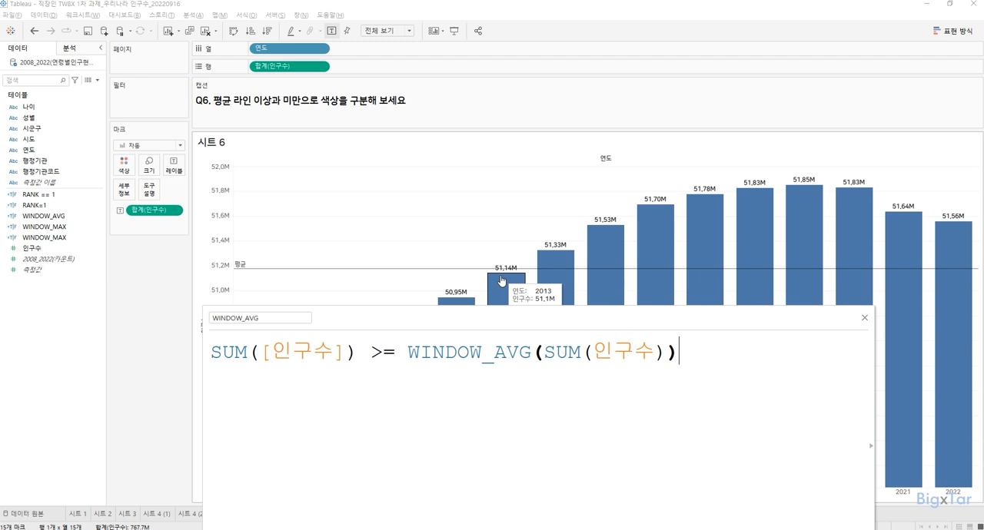
click(494, 354)
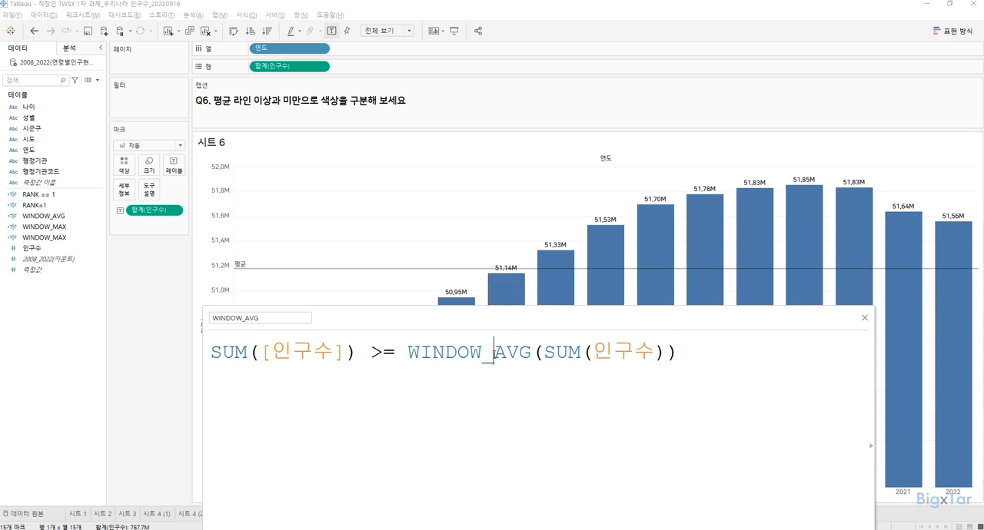
drag(494, 354, 408, 357)
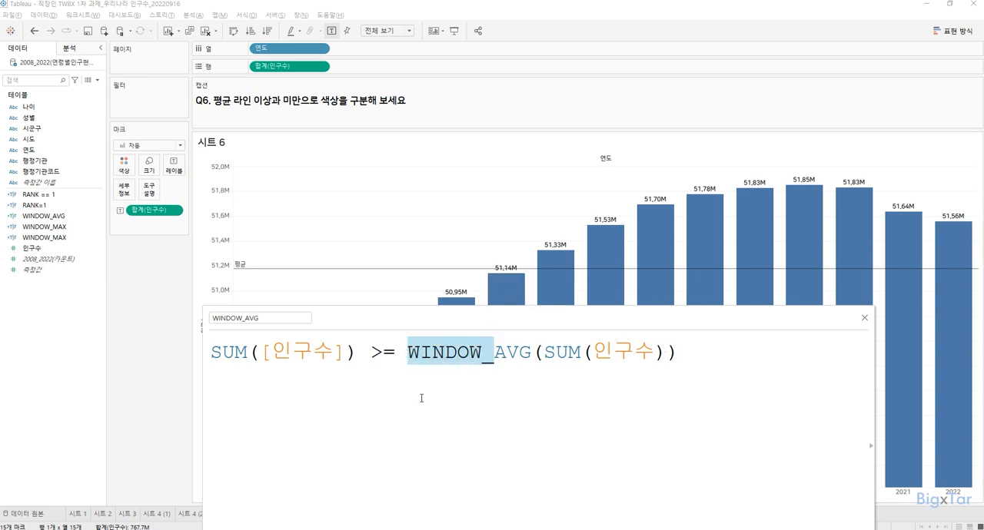
key(BackSpace)
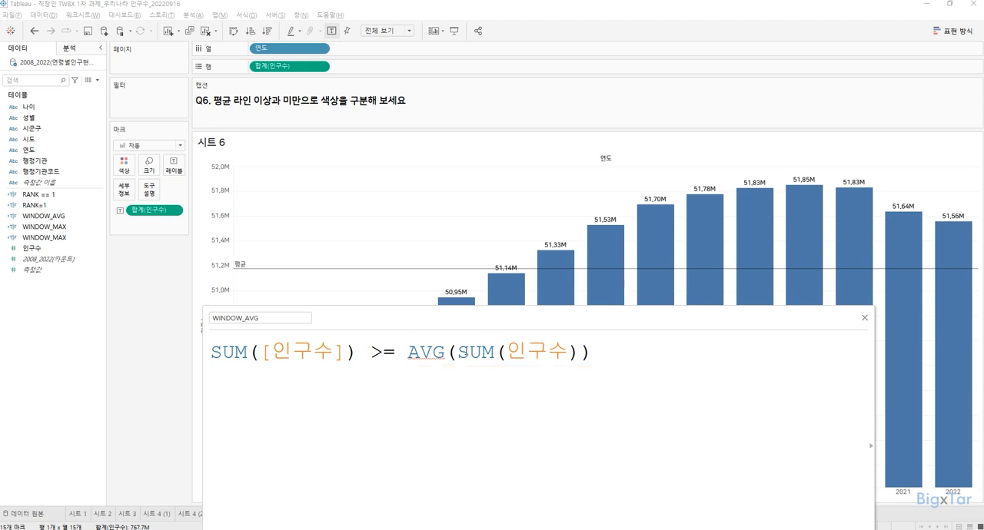
drag(458, 352, 568, 353)
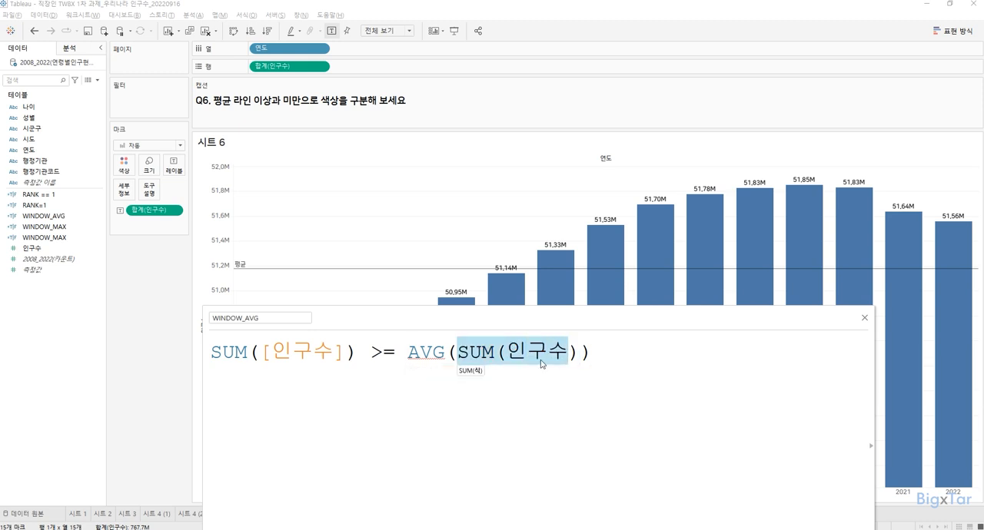
click(409, 355)
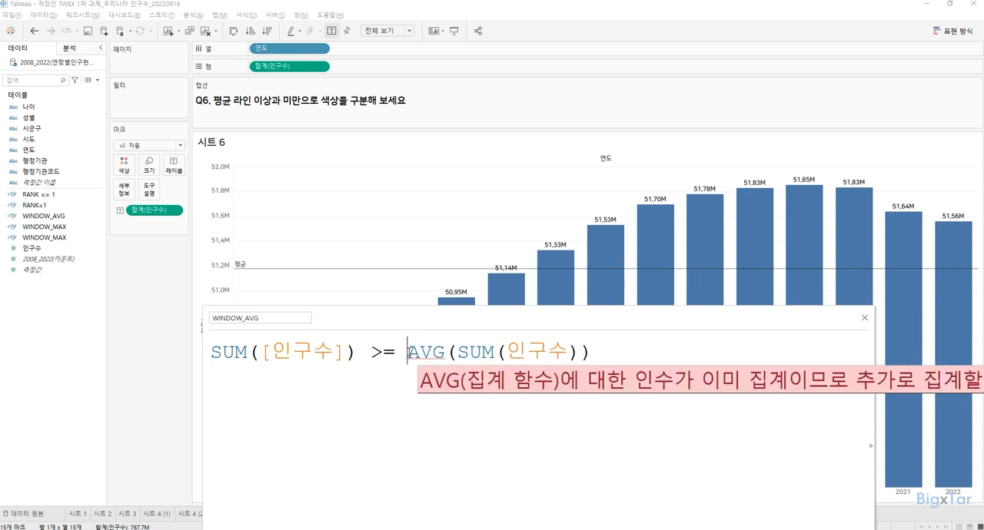
drag(408, 354, 446, 358)
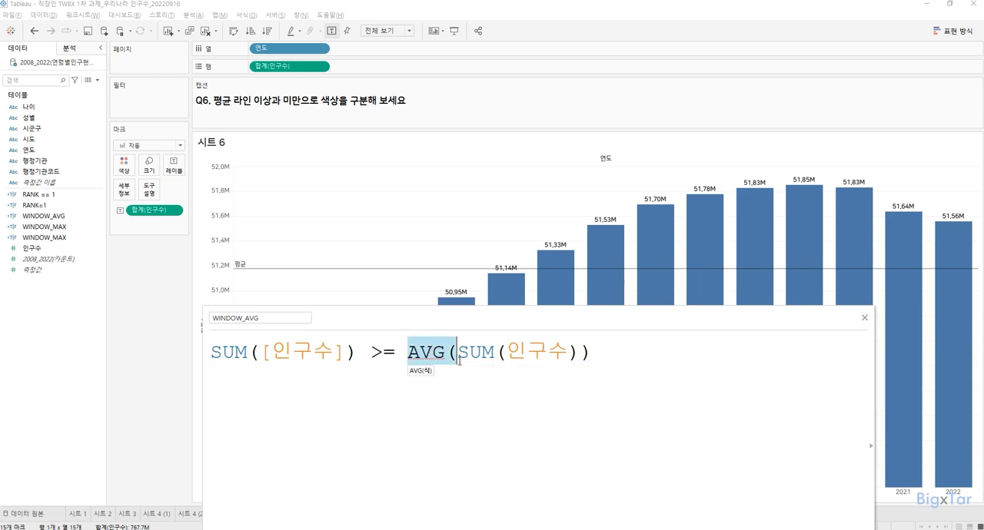
click(419, 359)
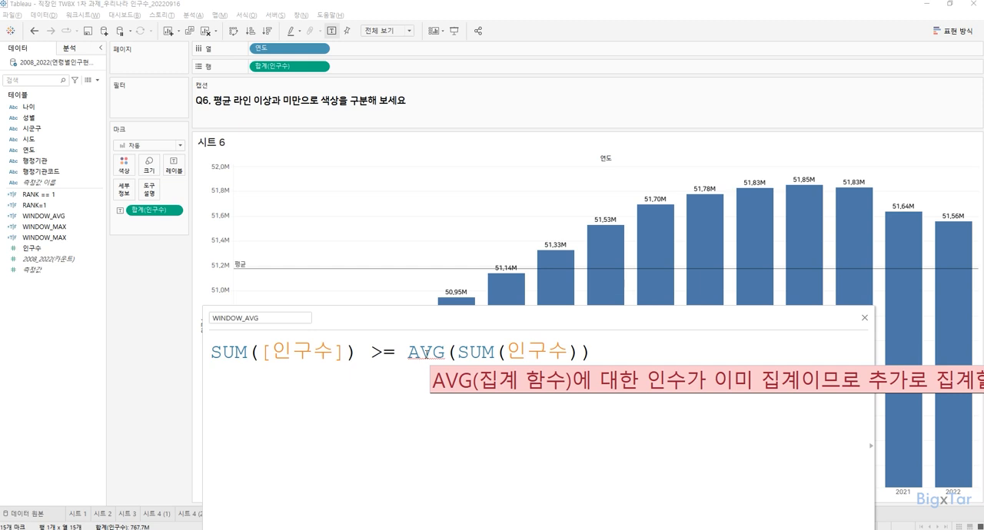
key(Left)
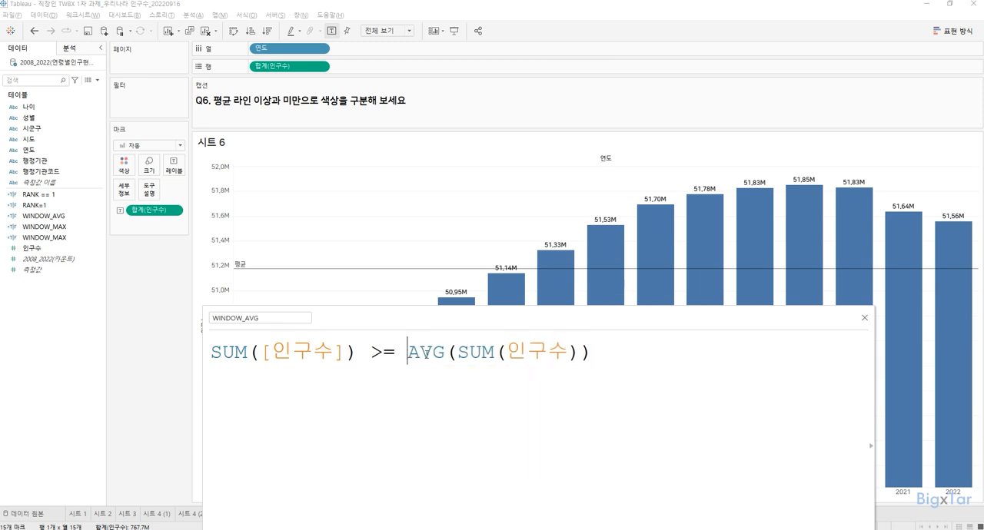
text(WINDOW_)
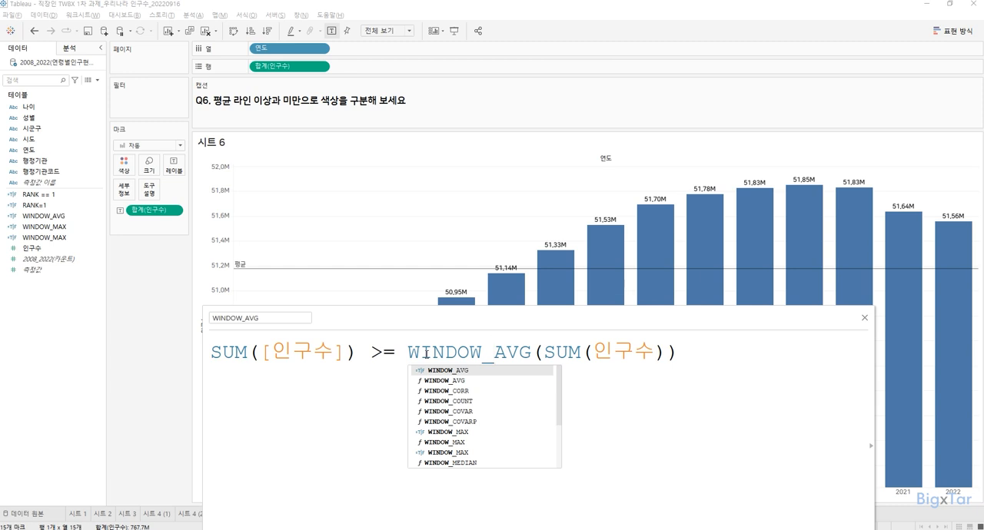
mouse_move(650, 250)
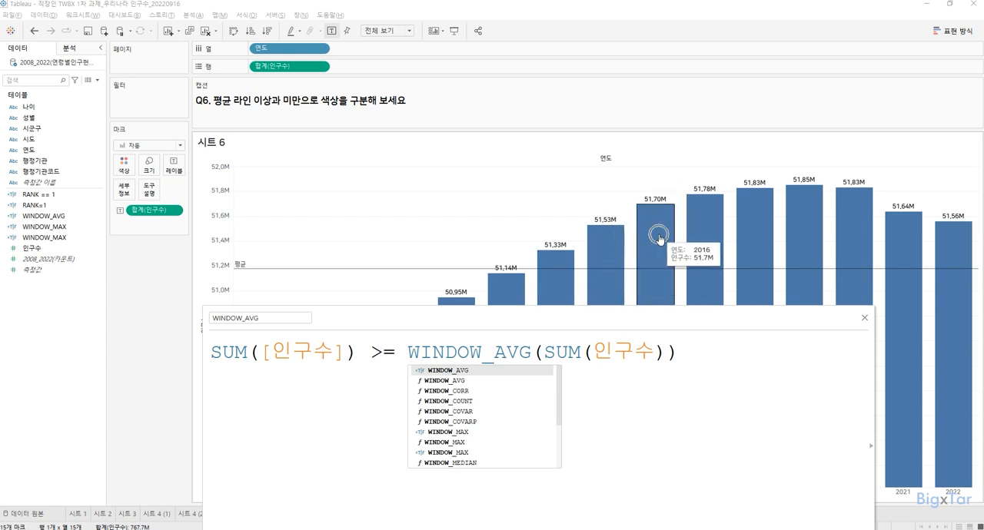
click(532, 352)
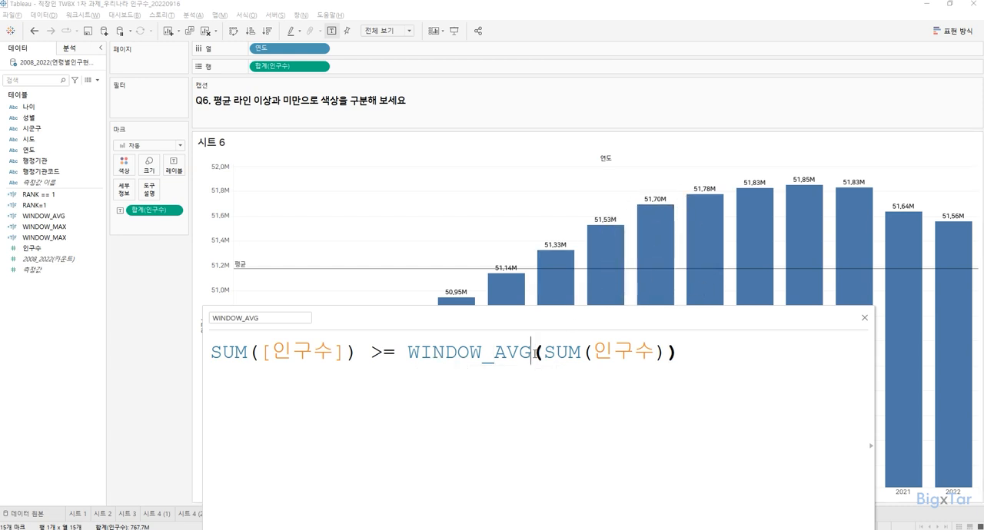
drag(532, 352, 408, 355)
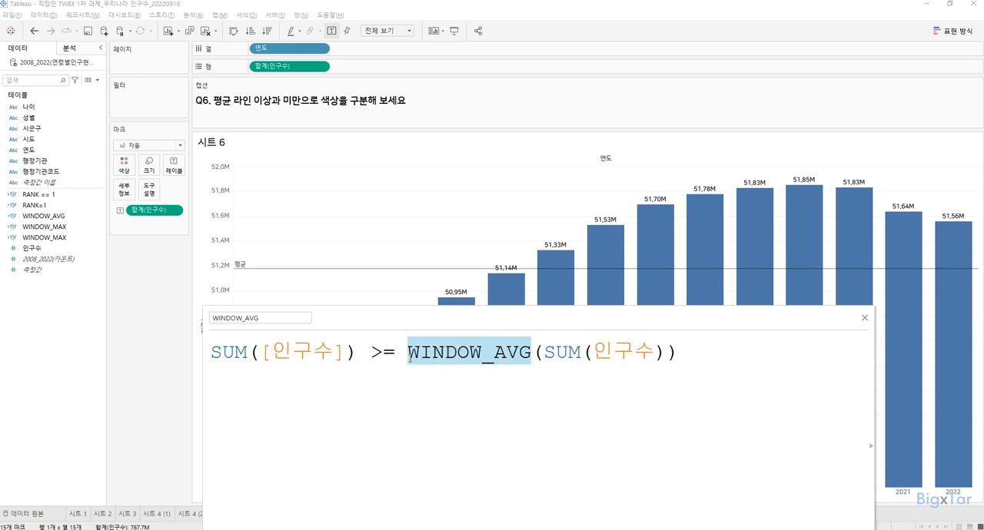
key(ctrl)
click(571, 391)
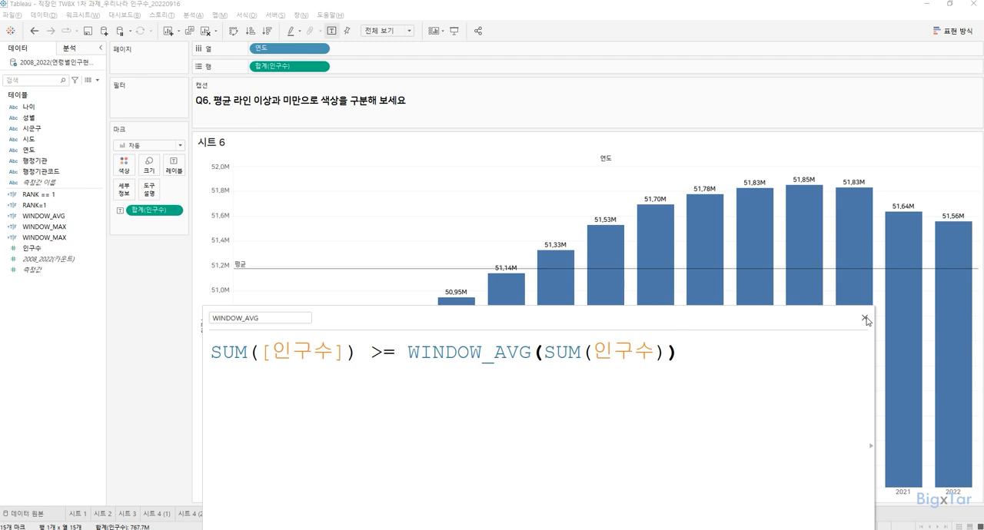
Step: Save the calculation and colour the yearly bars on 시트 6 by the new WINDOW_AVG field
drag(826, 312, 825, 238)
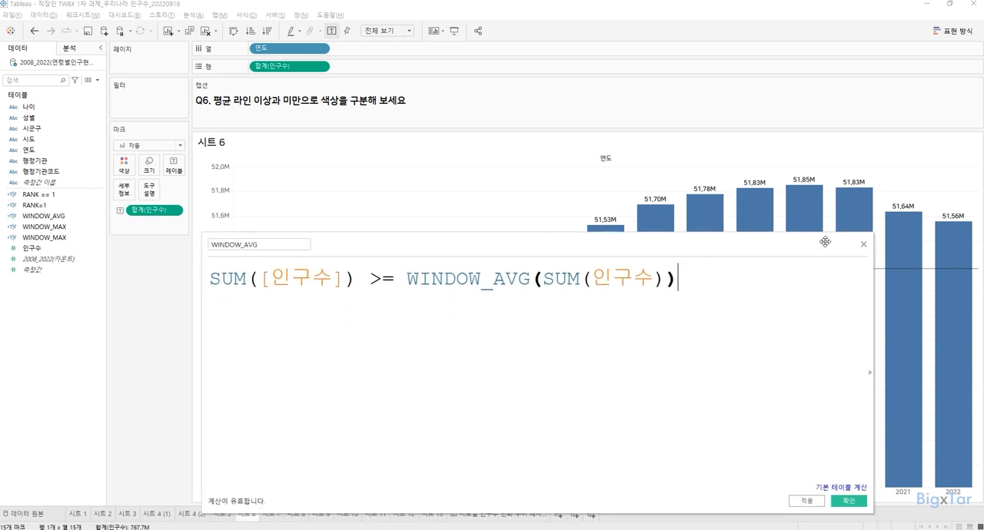
click(846, 502)
drag(44, 227, 123, 165)
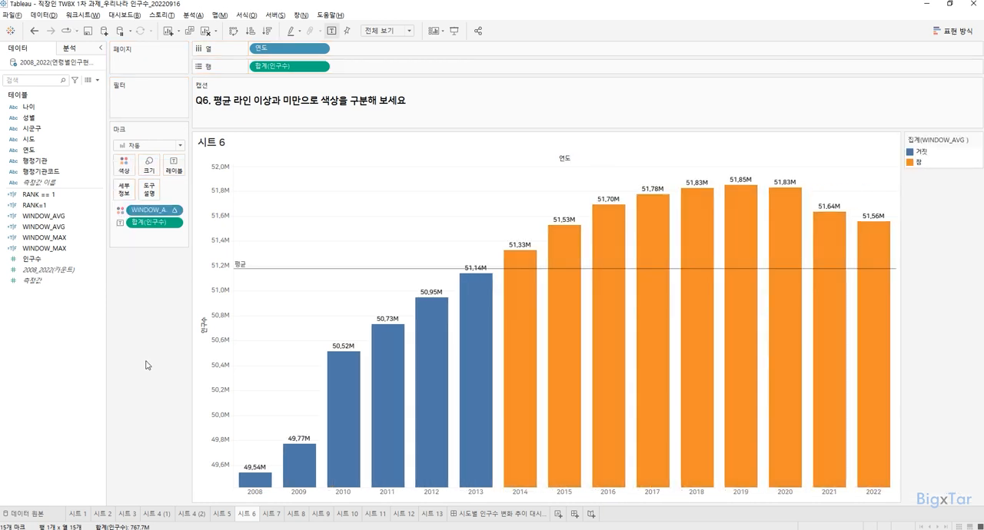
mouse_move(305, 272)
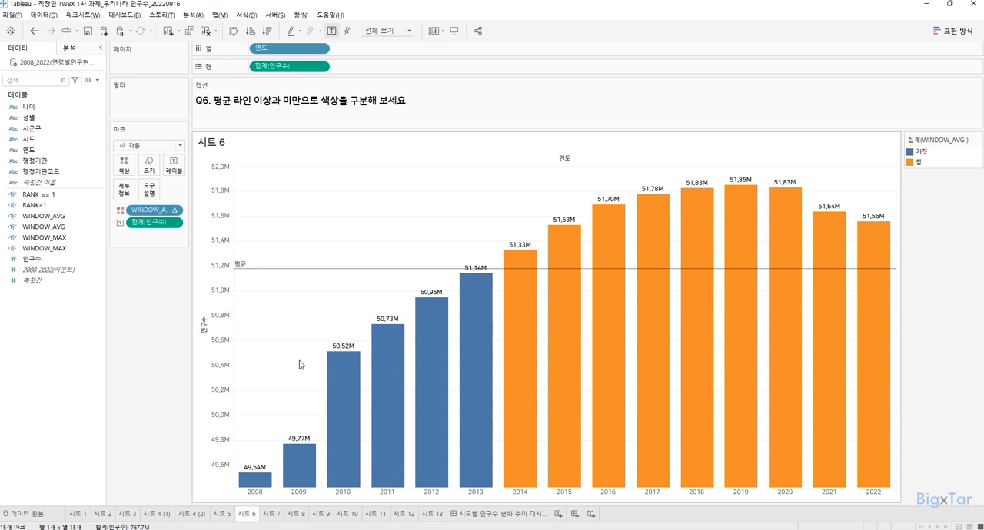
Step: On 시트 7, chart 인구수 by 연도 as bars and fit the chart with 전체 보기
click(272, 513)
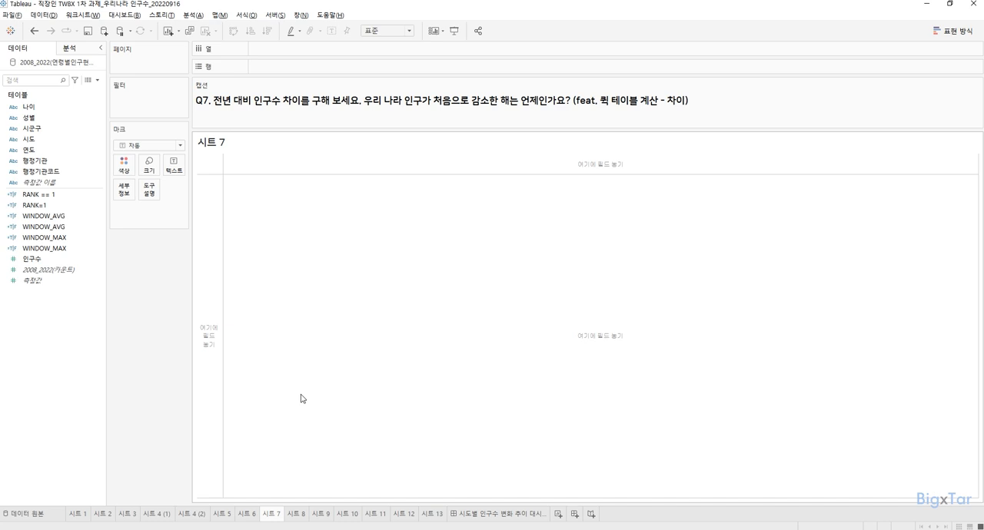
click(53, 261)
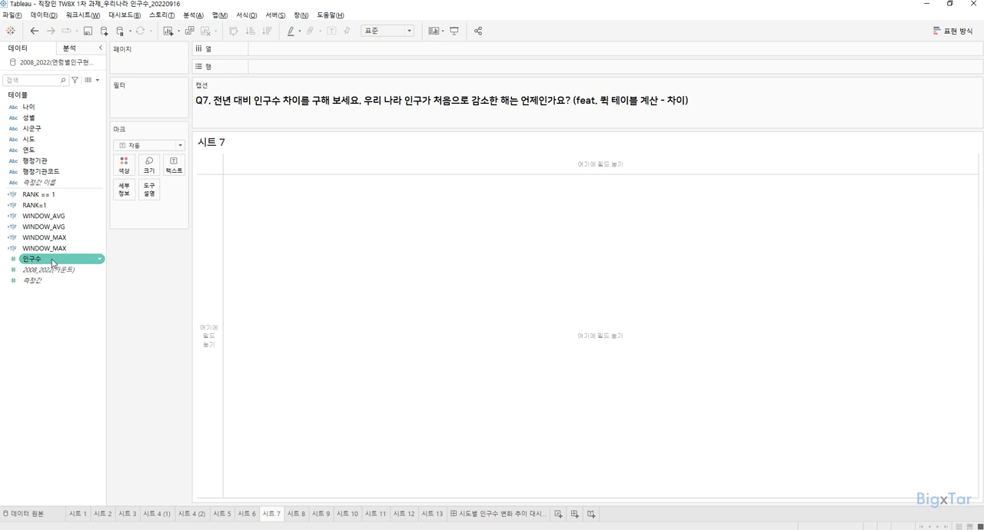
double_click(54, 261)
click(59, 150)
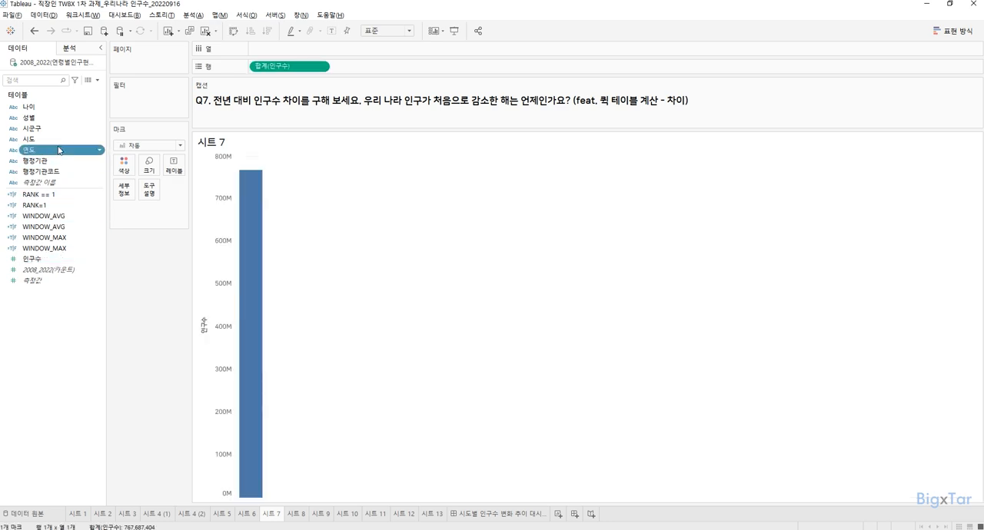
double_click(60, 149)
click(835, 271)
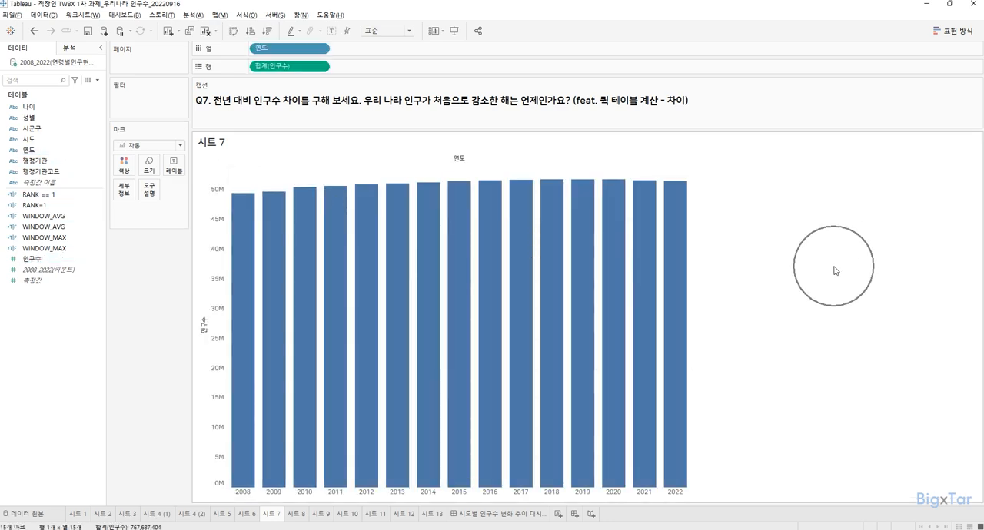
click(834, 271)
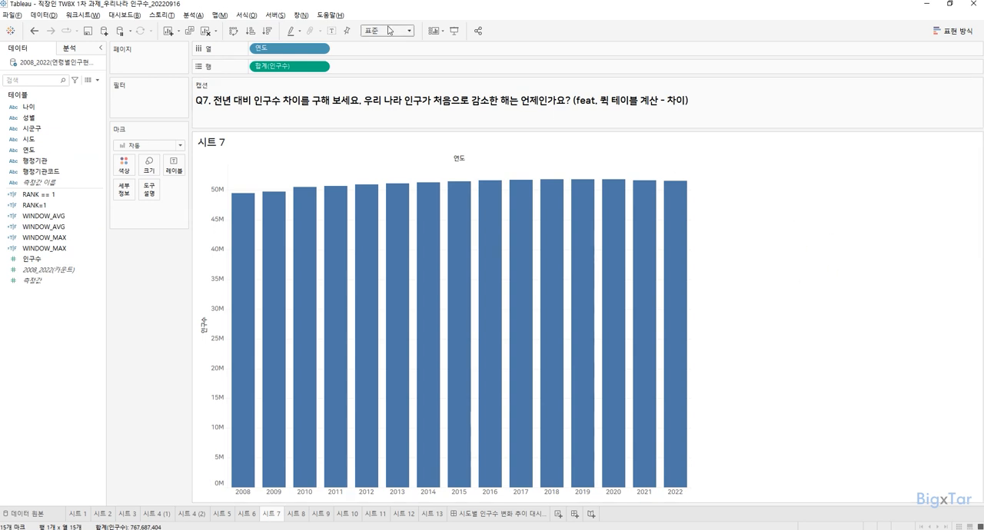
click(390, 30)
click(376, 68)
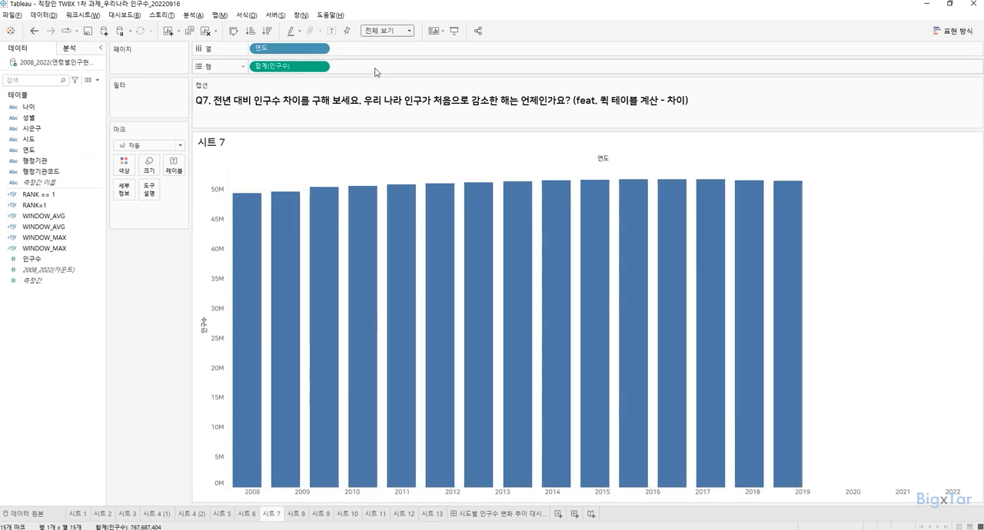
click(14, 270)
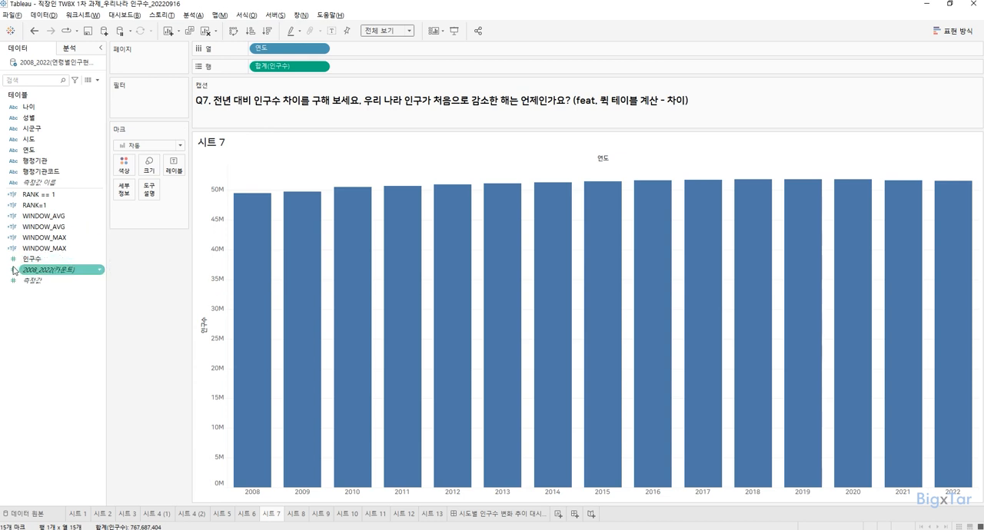
Step: Apply the quick table calculation 차이 to 합계(인구수) on the rows of 시트 7
click(665, 113)
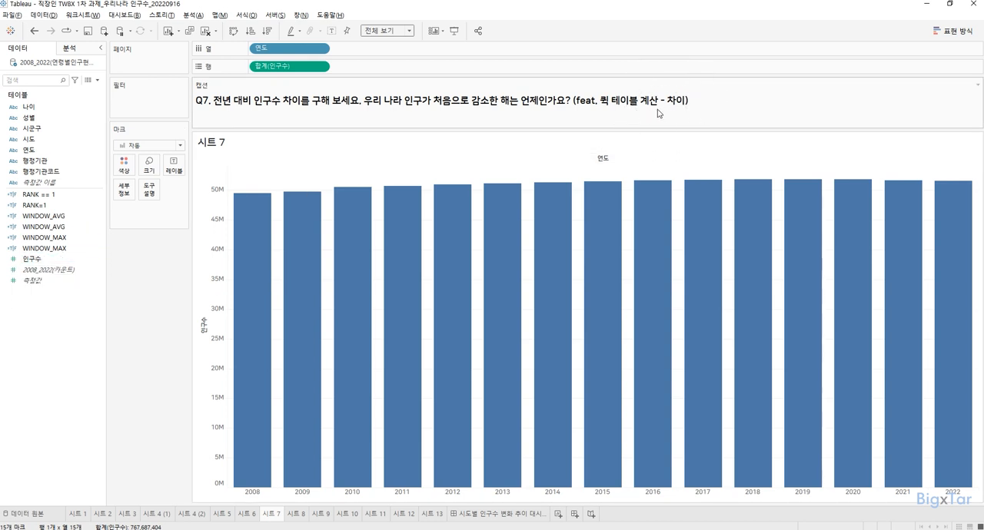
click(322, 67)
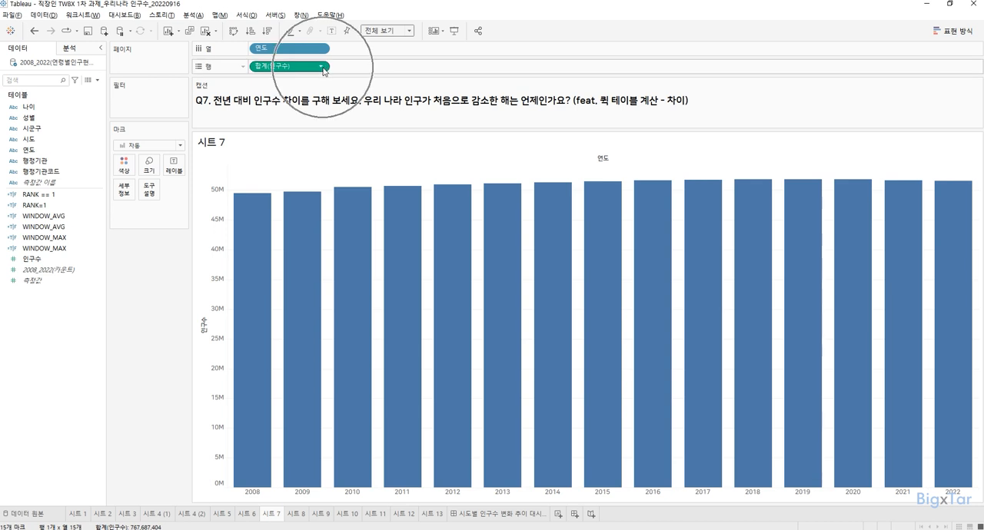
click(322, 67)
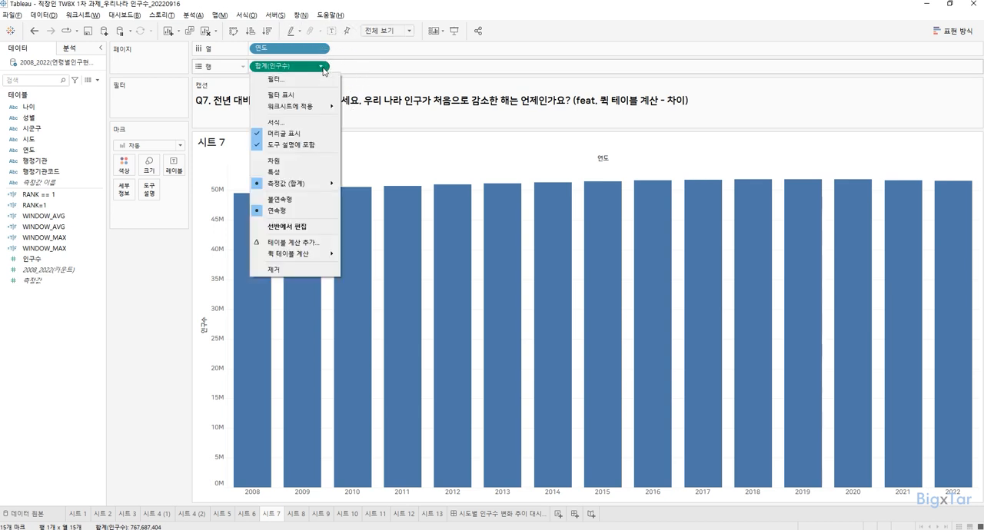
mouse_move(311, 255)
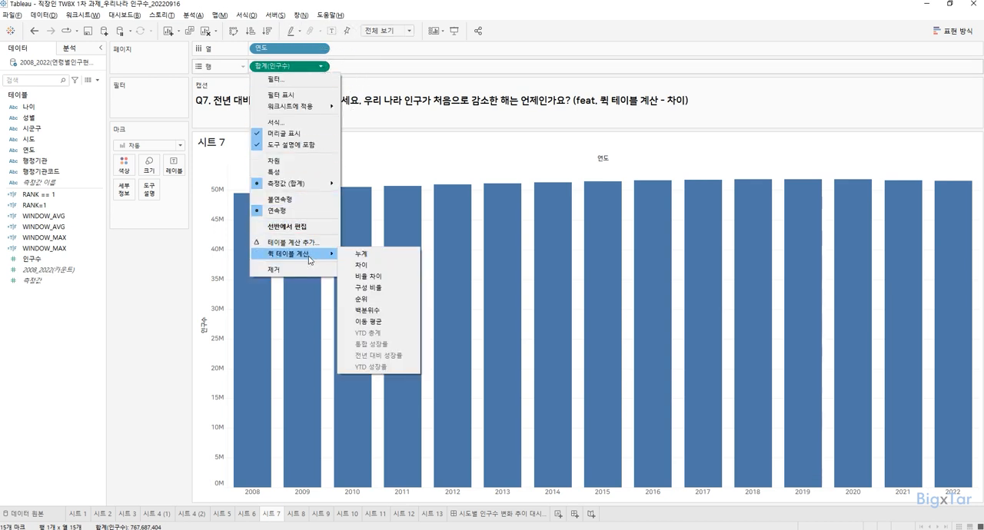
click(367, 268)
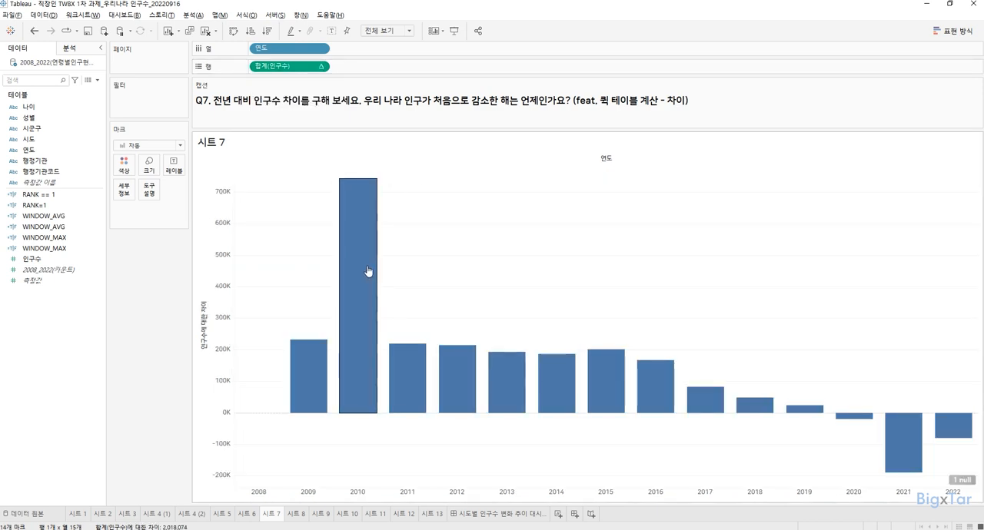
Step: Examine the year-on-year differences on 시트 7, comparing 2010, the negative bars for 2020 and 2021, and the empty year 2008
mouse_move(366, 267)
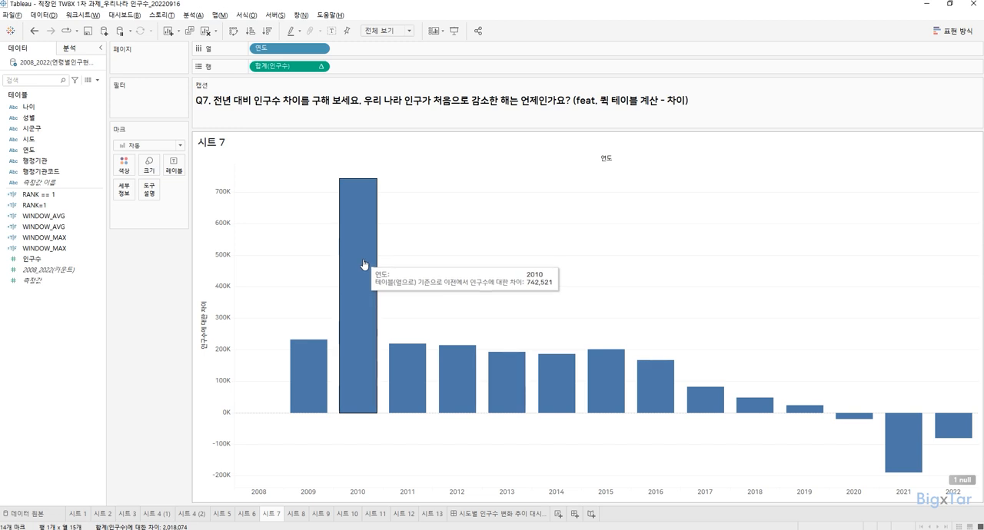
key(ctrl)
key(ctrl)
key(ctrl)
click(365, 265)
click(364, 265)
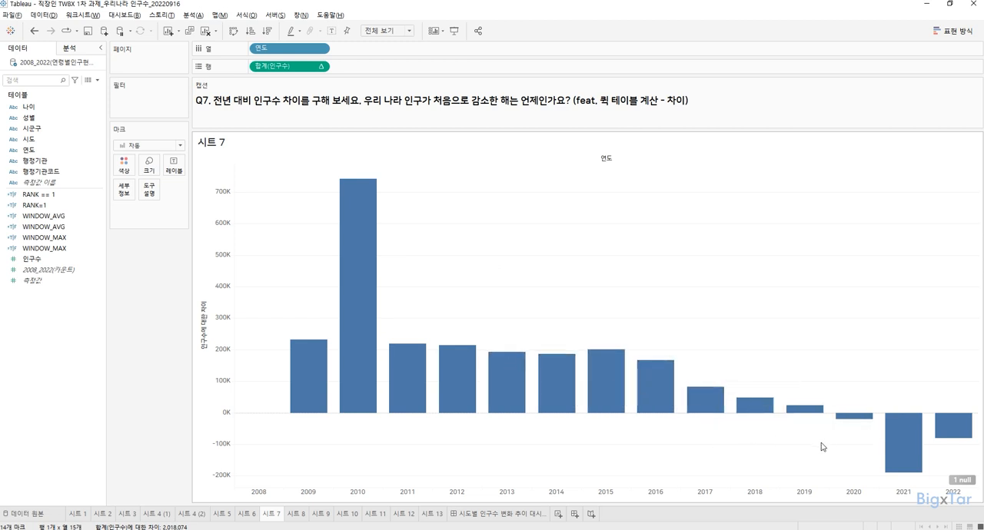
mouse_move(859, 420)
key(ctrl)
key(ctrl)
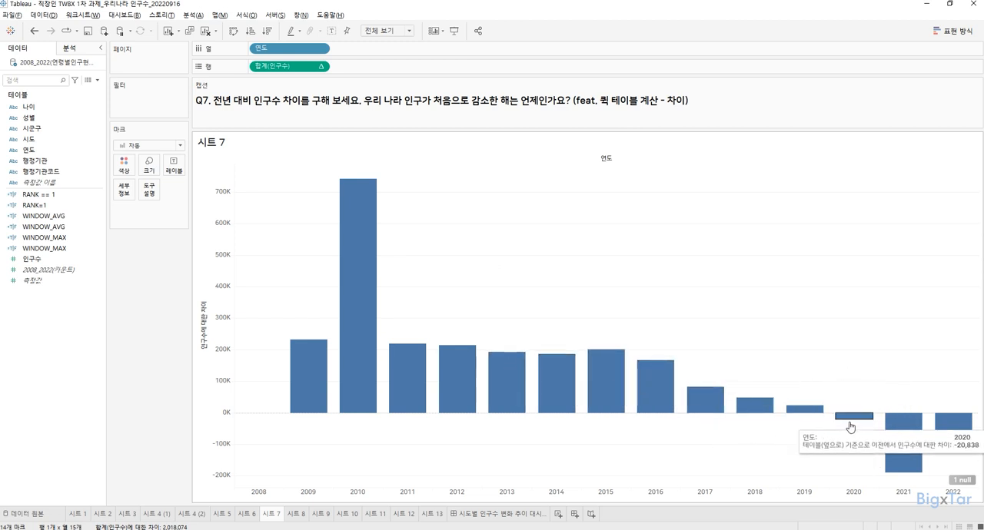
mouse_move(929, 469)
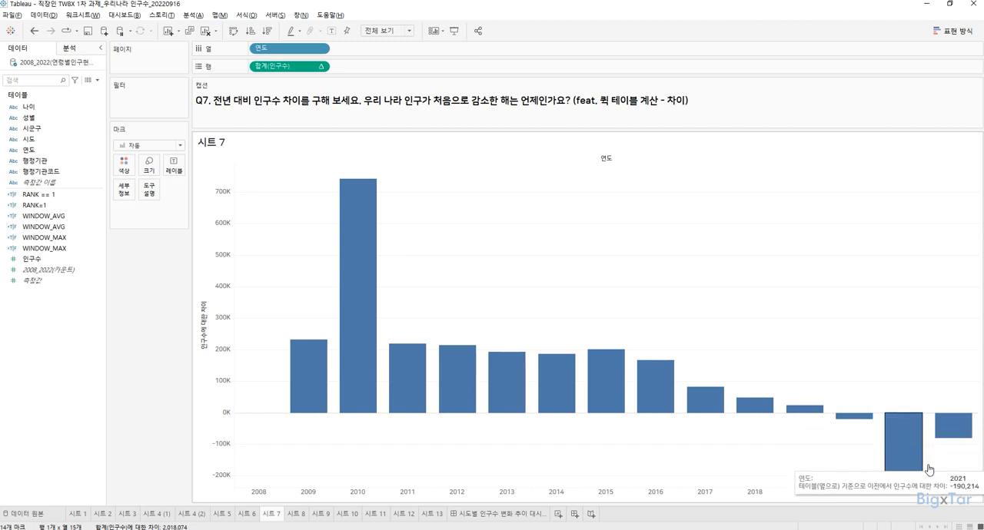
key(ctrl)
key(ctrl)
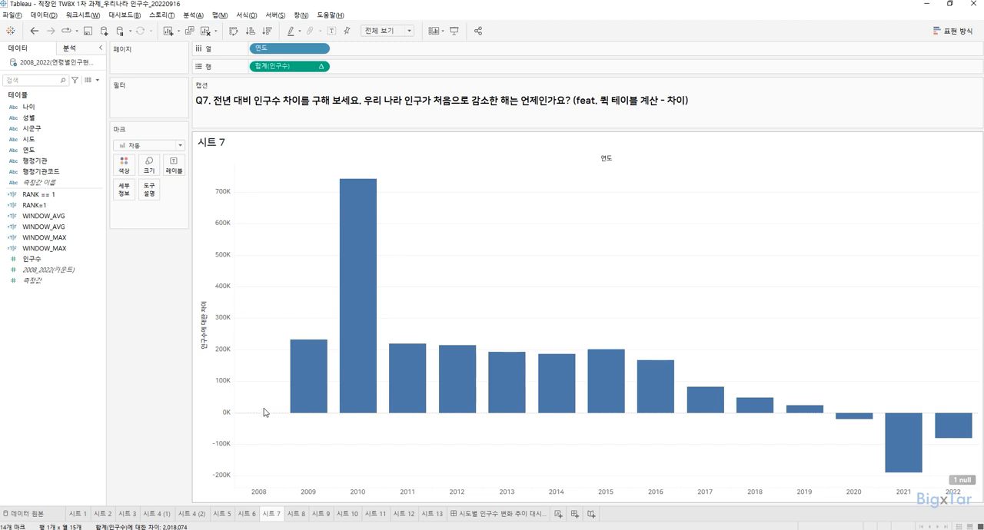
key(ctrl)
key(ctrl)
key(ctrl)
Step: Try filtering the null value out of the difference chart with 데이터 필터링, and remove the resulting 합계(인구수) filter
click(959, 481)
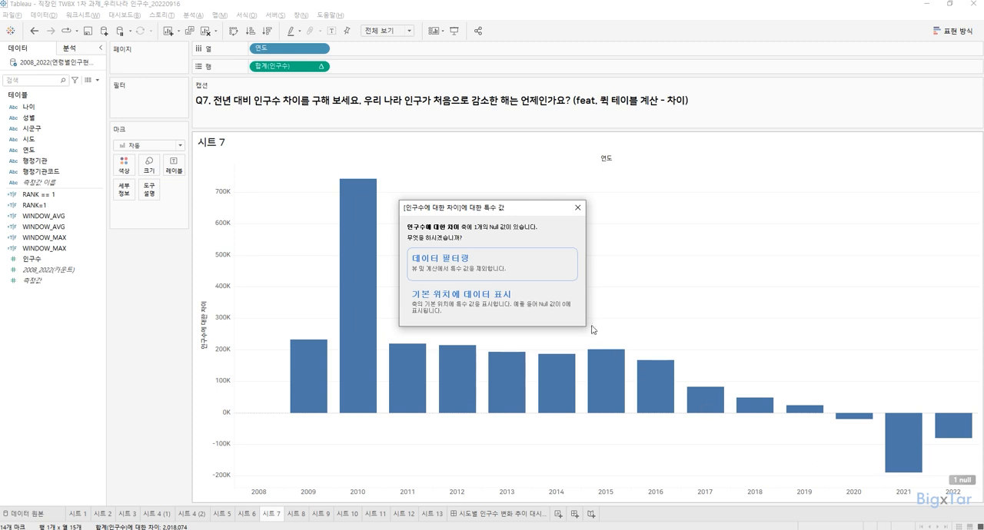
click(543, 267)
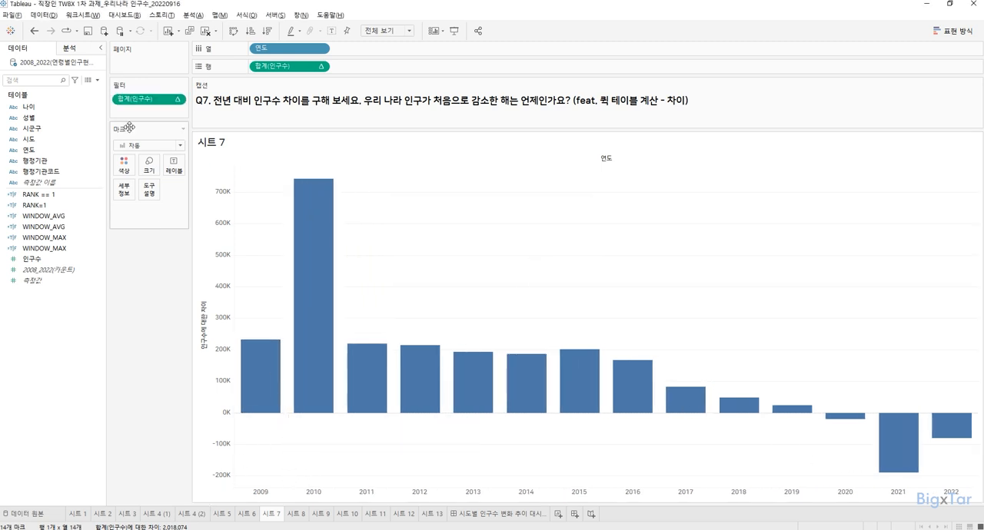
drag(144, 109, 131, 338)
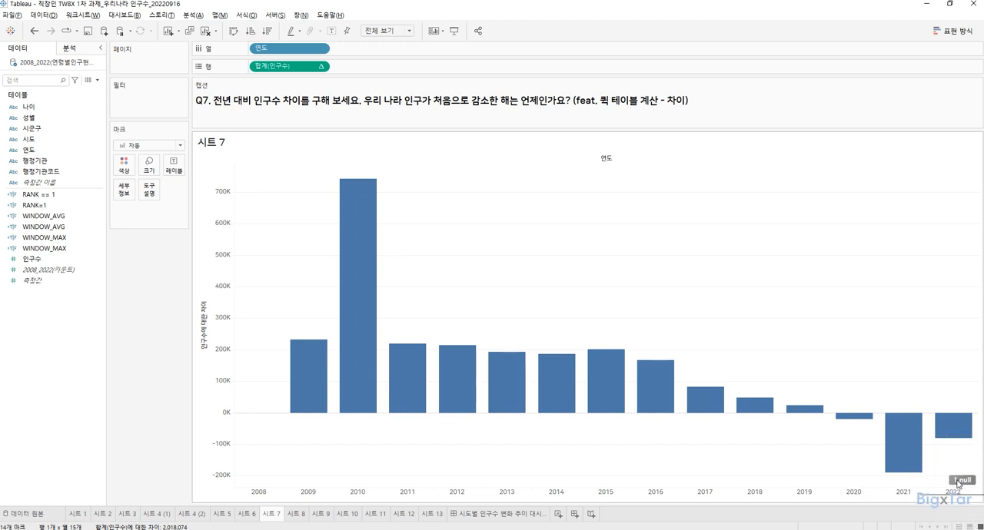
Step: Hide the null indicator on the difference chart of 시트 7
right_click(959, 483)
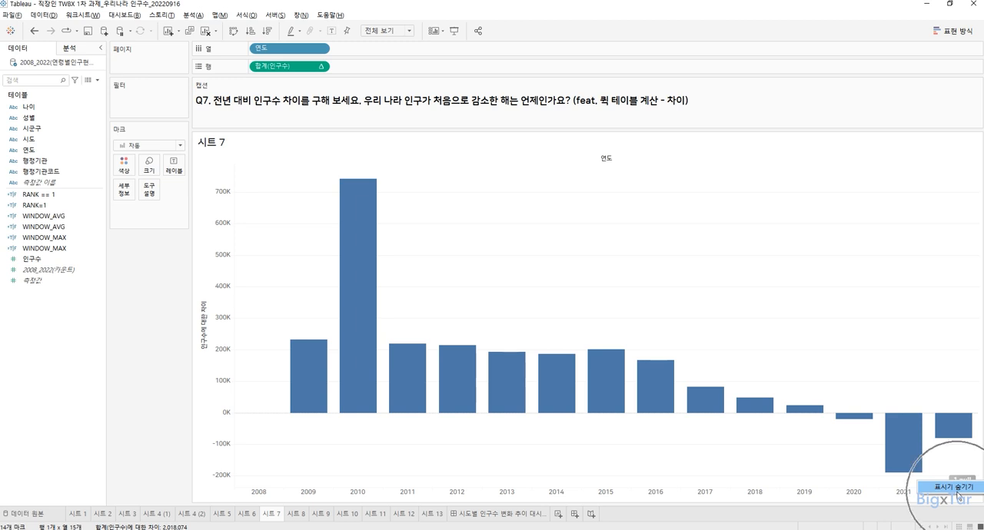
click(956, 487)
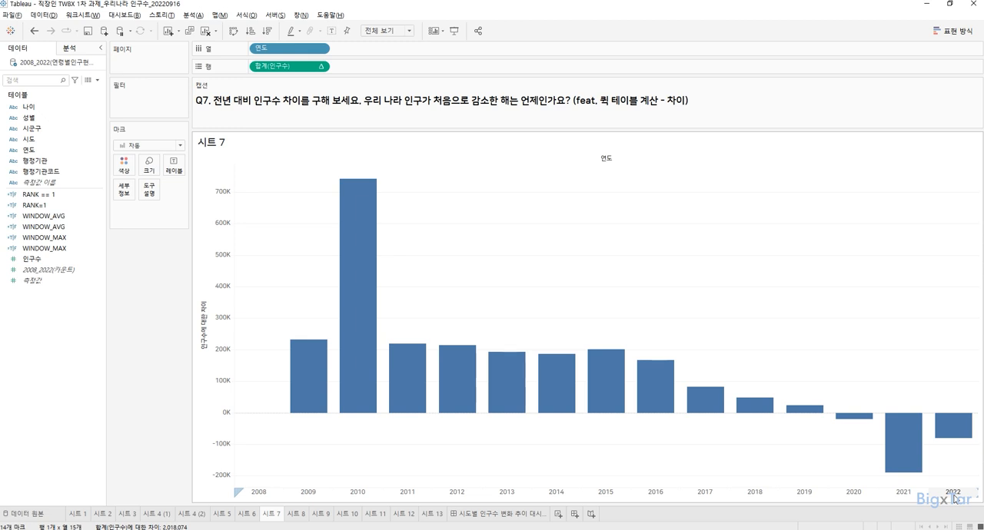
Step: On 시트 8, replace the bar labels with a copy of the rows' 합계(인구수) difference and colour the bars by the same measure
click(296, 513)
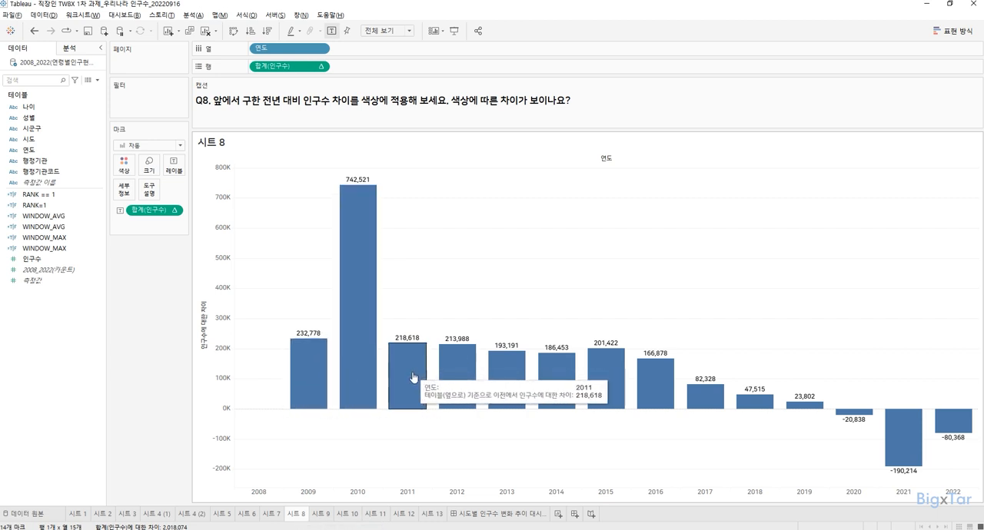
drag(150, 210, 153, 288)
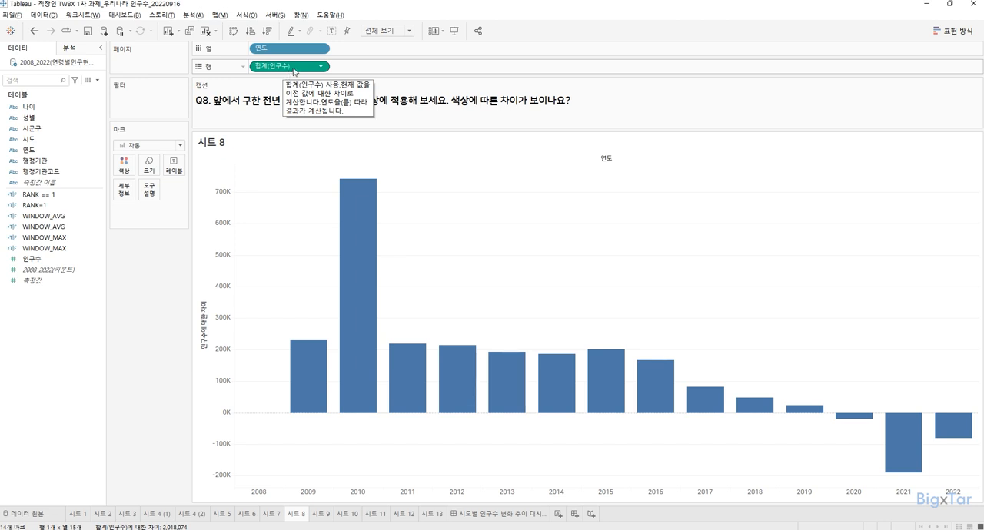
drag(297, 71, 174, 170)
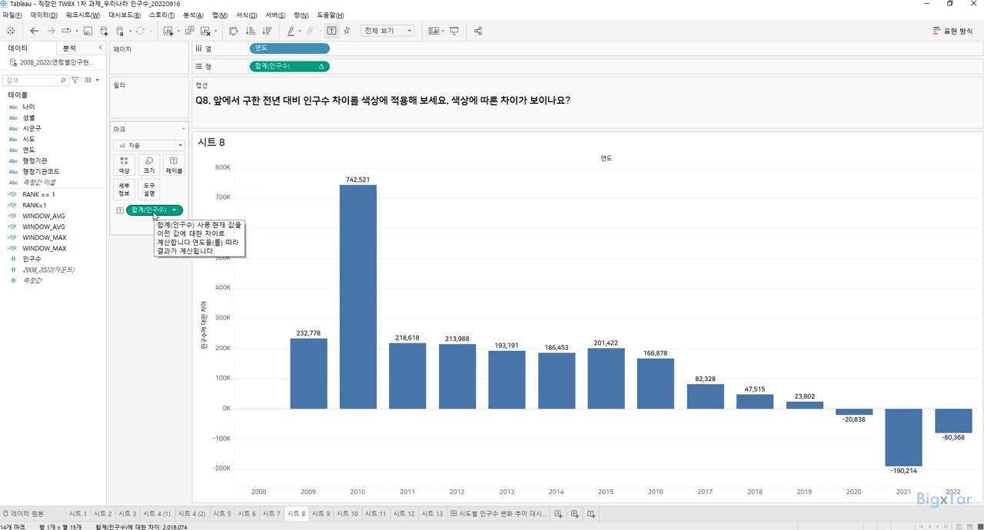
drag(153, 217, 127, 171)
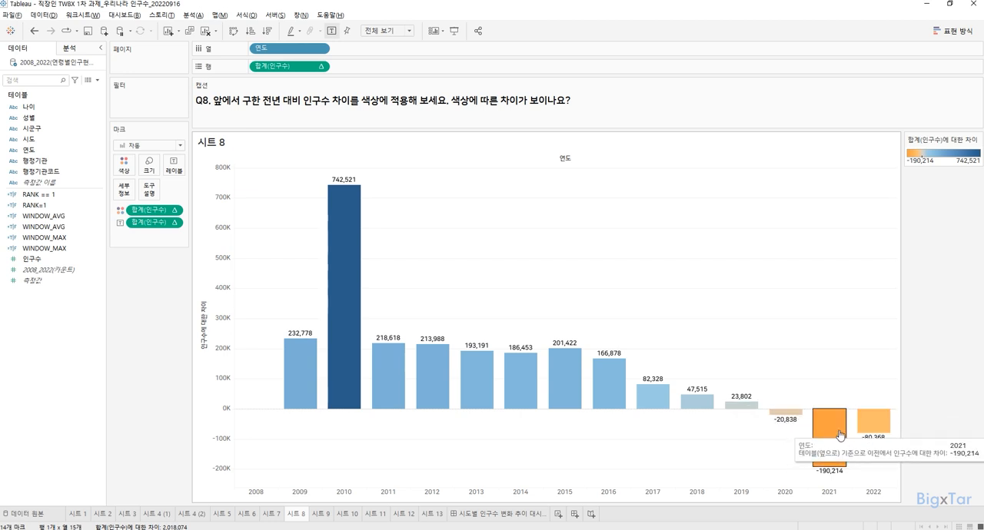
Step: Examine the automatic colour palette, its range and centre mark for the 인구수 difference on 시트 8
double_click(929, 161)
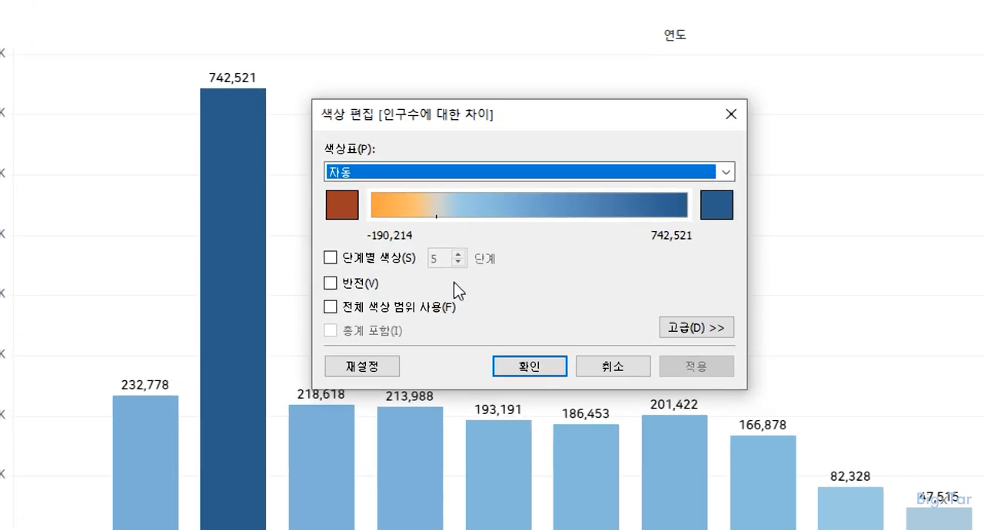
click(437, 222)
click(438, 224)
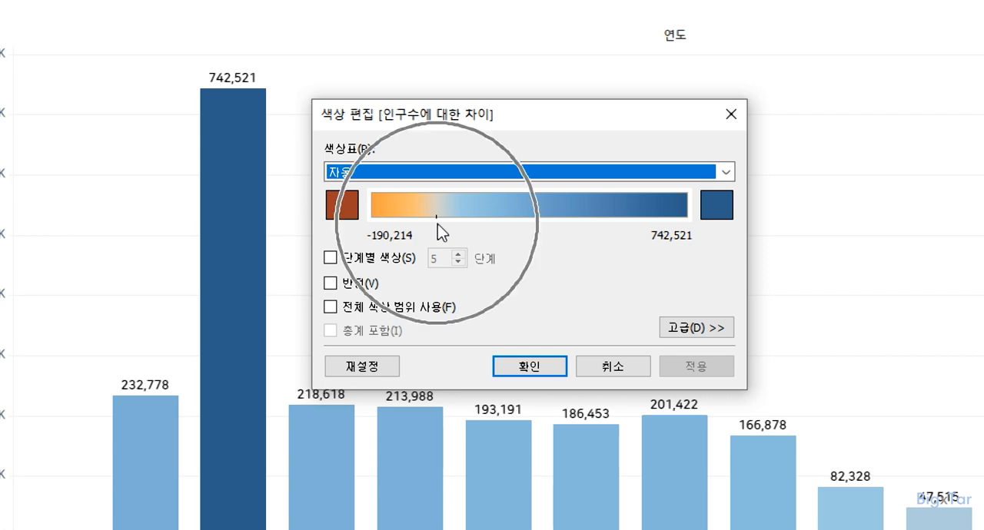
click(533, 218)
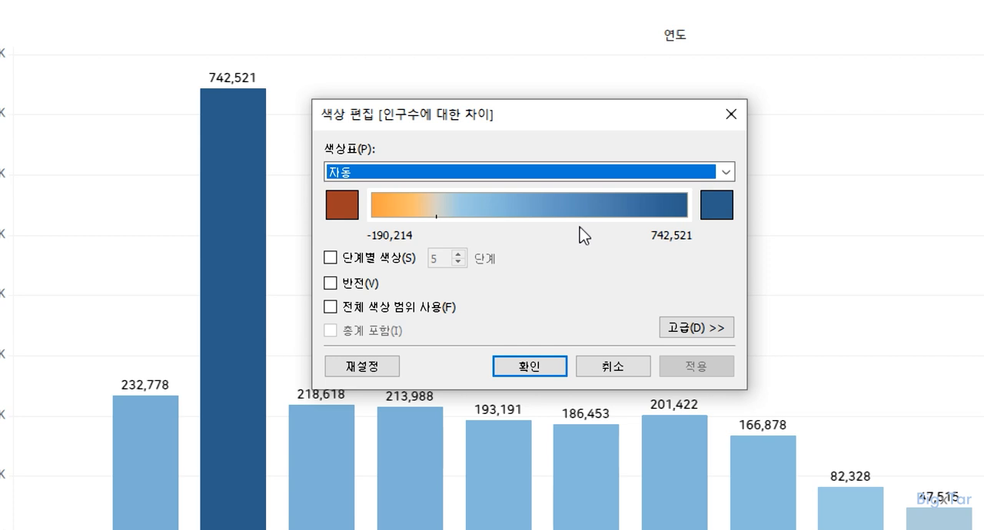
click(401, 224)
click(505, 368)
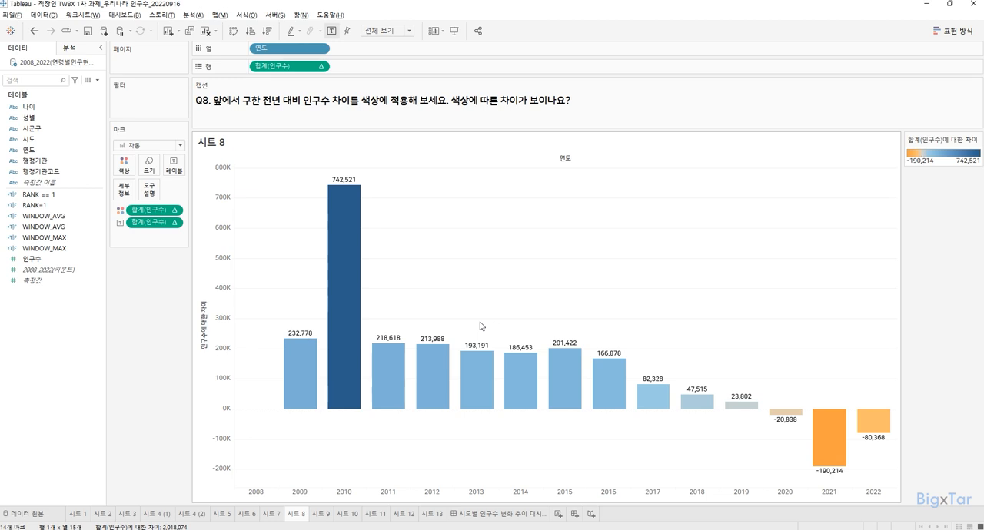
Step: On 시트 9, assign the geographic role 주/시/도 to the 시도 field
click(326, 510)
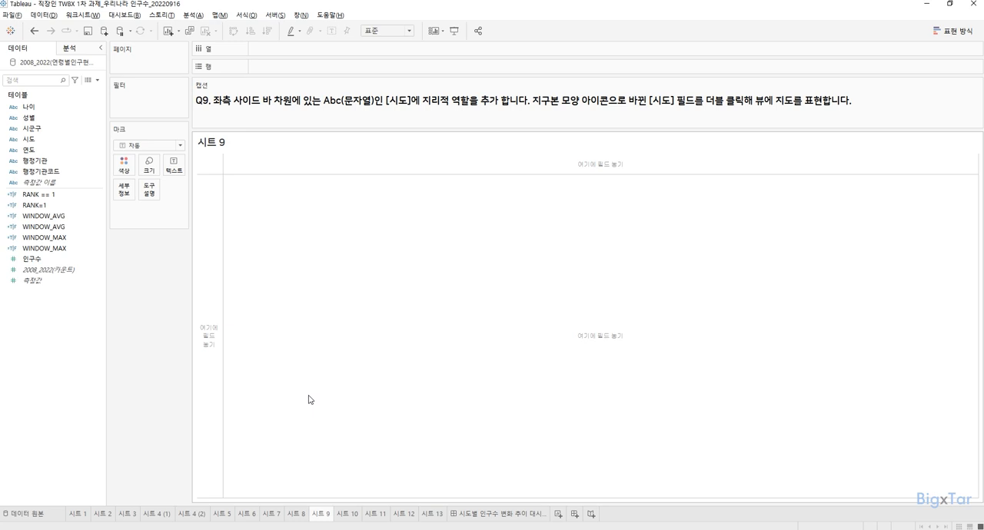
click(27, 144)
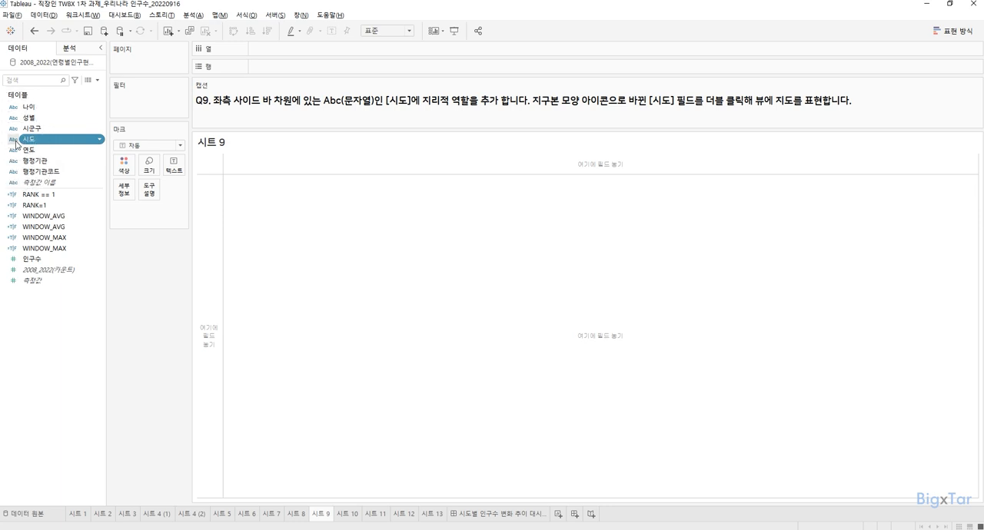
click(17, 144)
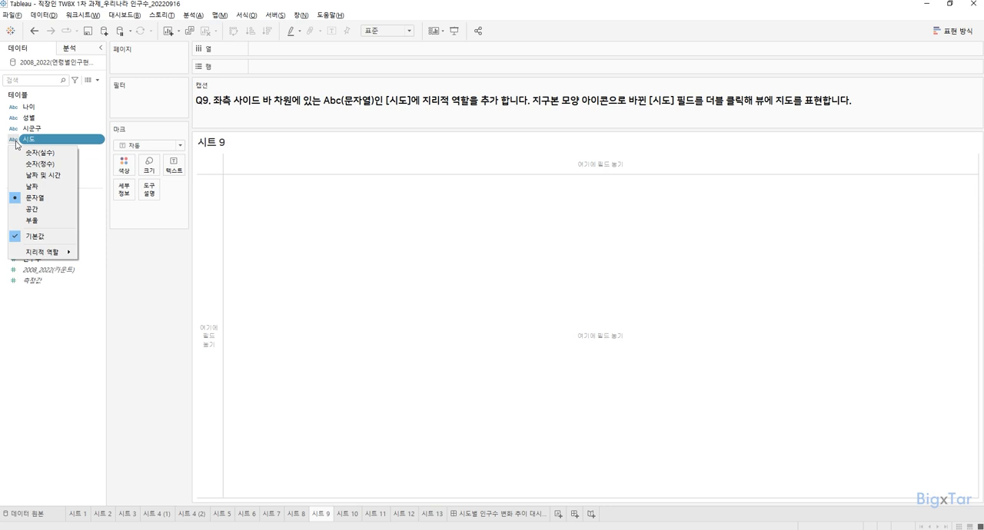
mouse_move(40, 259)
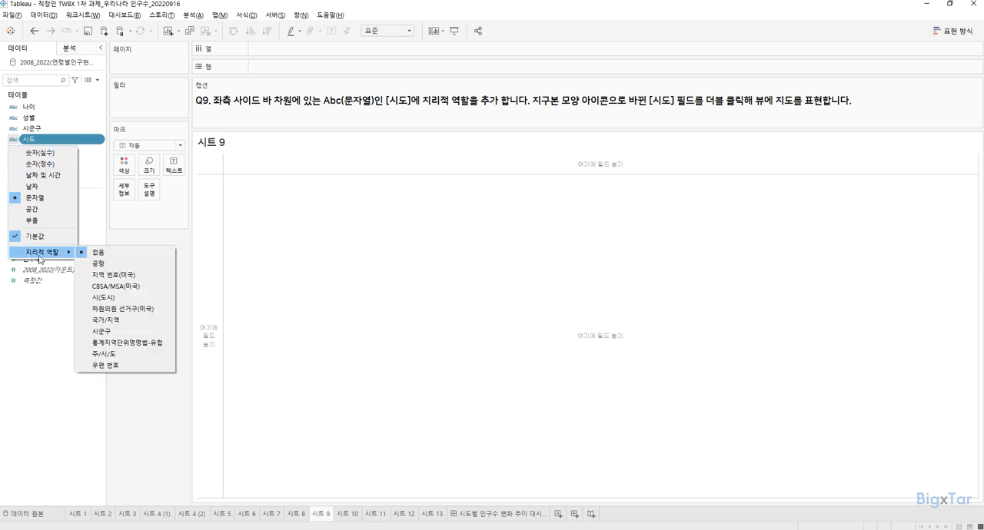
click(121, 356)
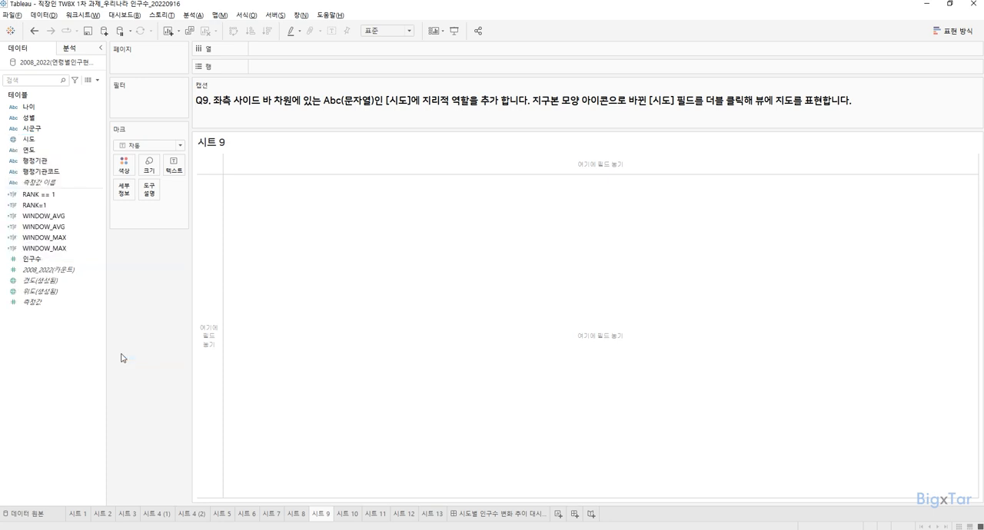
Step: Examine the generated 경도 and 위도 fields and the 시도 field with its geographic role
click(68, 282)
ctrl+click(61, 295)
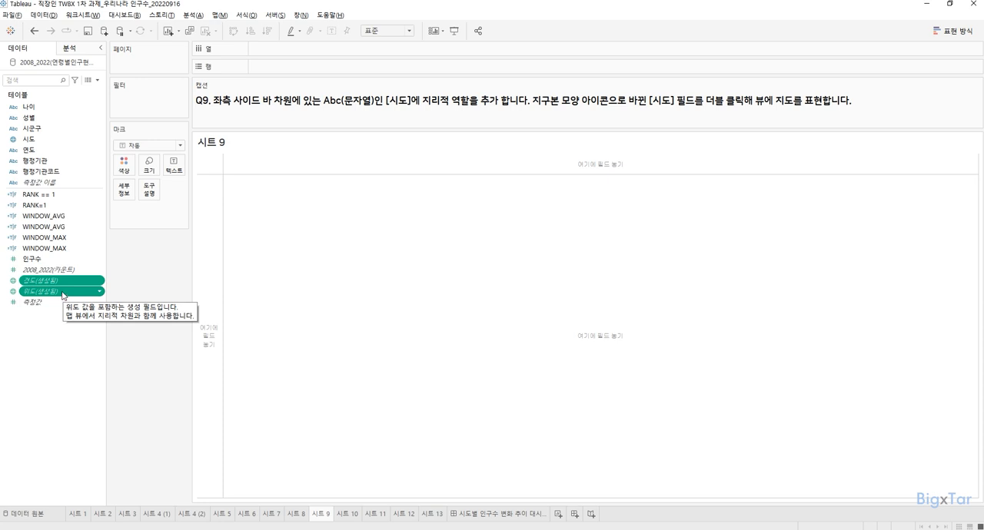
click(63, 334)
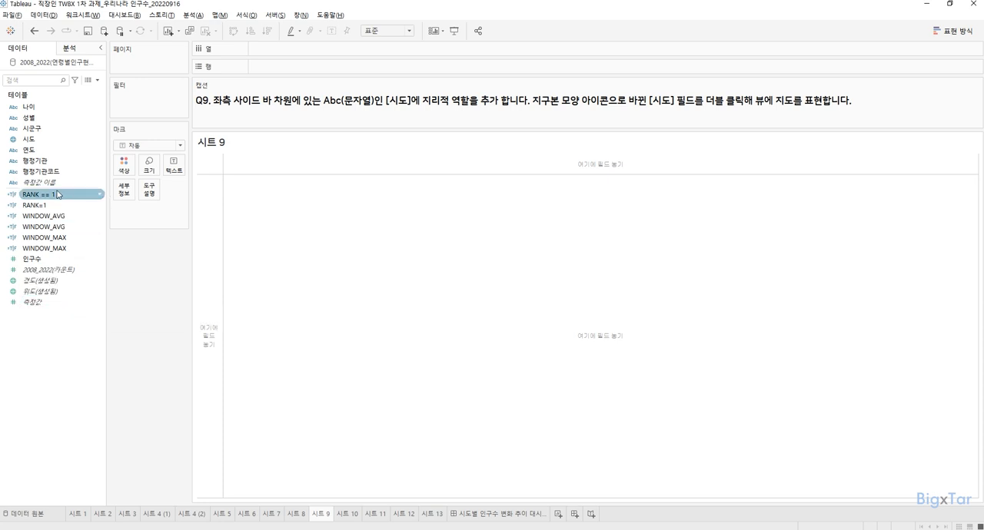
click(30, 141)
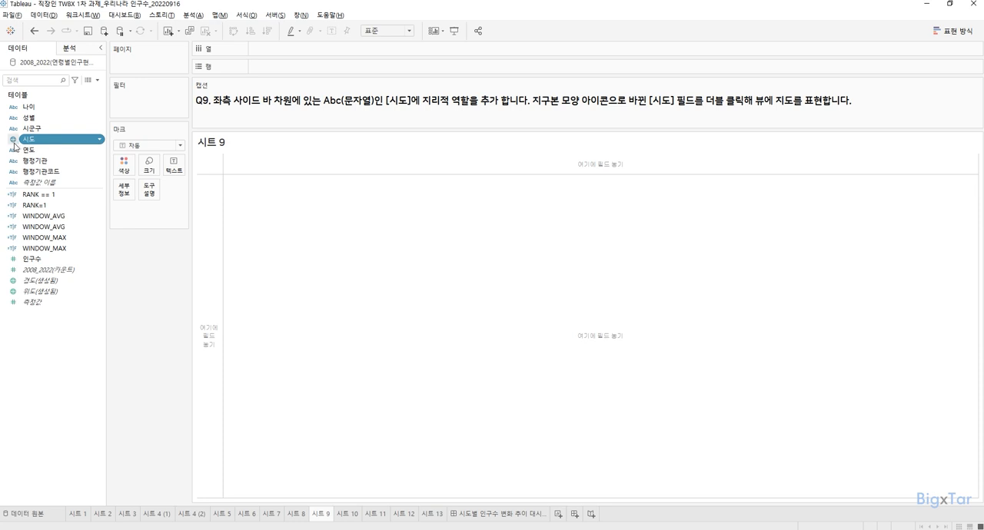
Step: Plot the 시도 field as a point map on 시트 9 and review the available background map styles
key(ctrl)
key(ctrl)
key(ctrl)
key(ctrl)
double_click(37, 143)
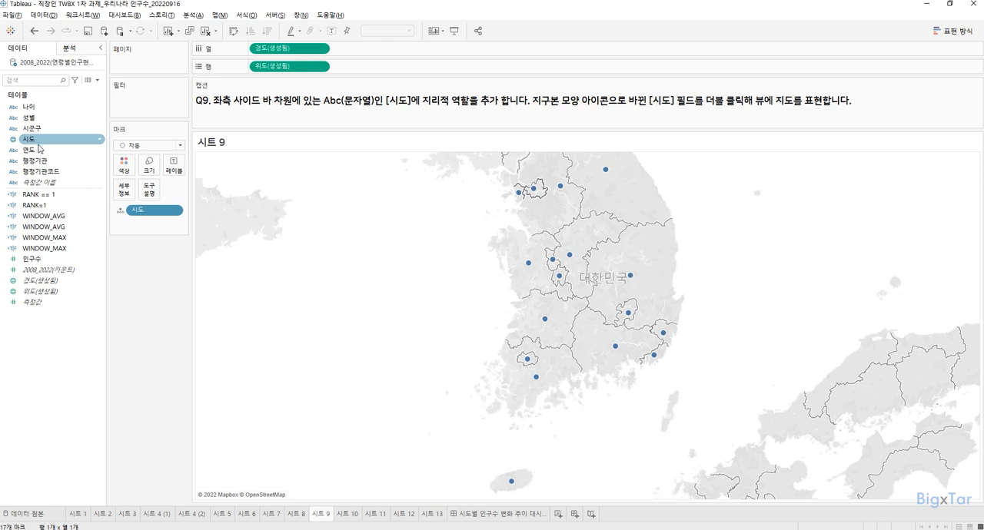
click(226, 16)
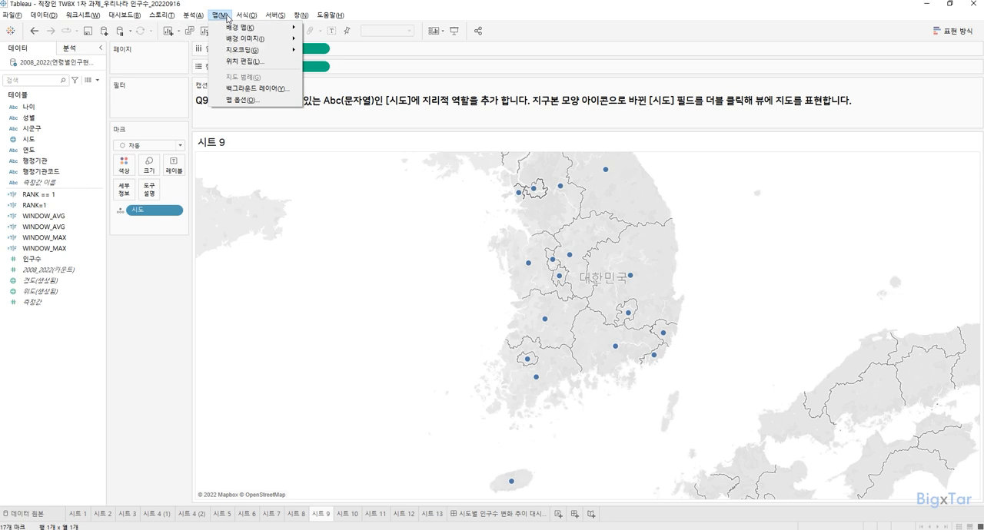
mouse_move(235, 31)
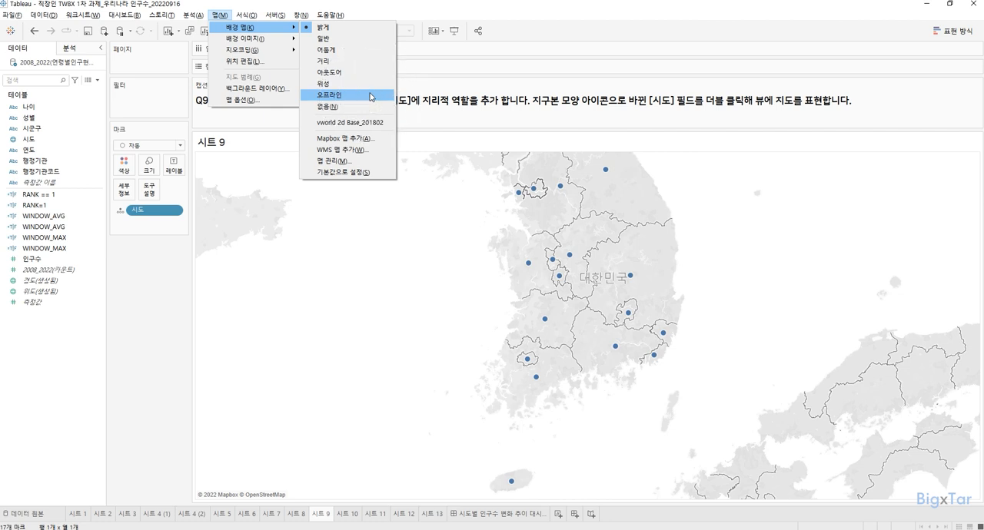
click(442, 255)
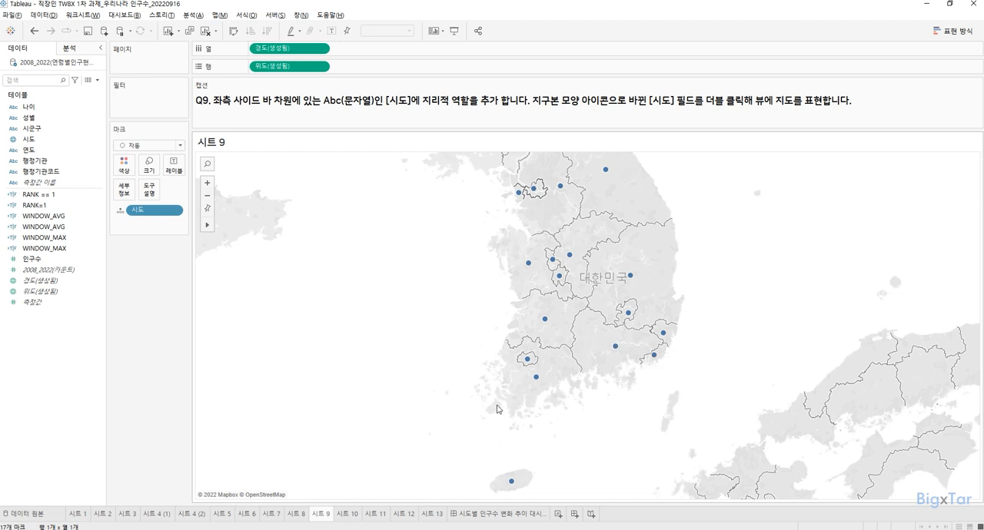
Step: On 시트 10, map the 시도 field with the 맵 mark type and colour the regions by 인구수
click(346, 515)
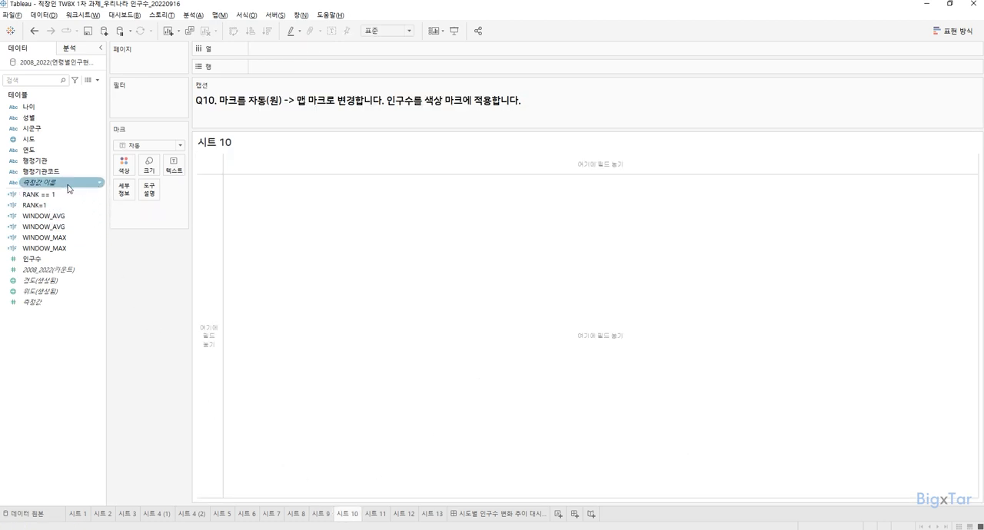
double_click(56, 142)
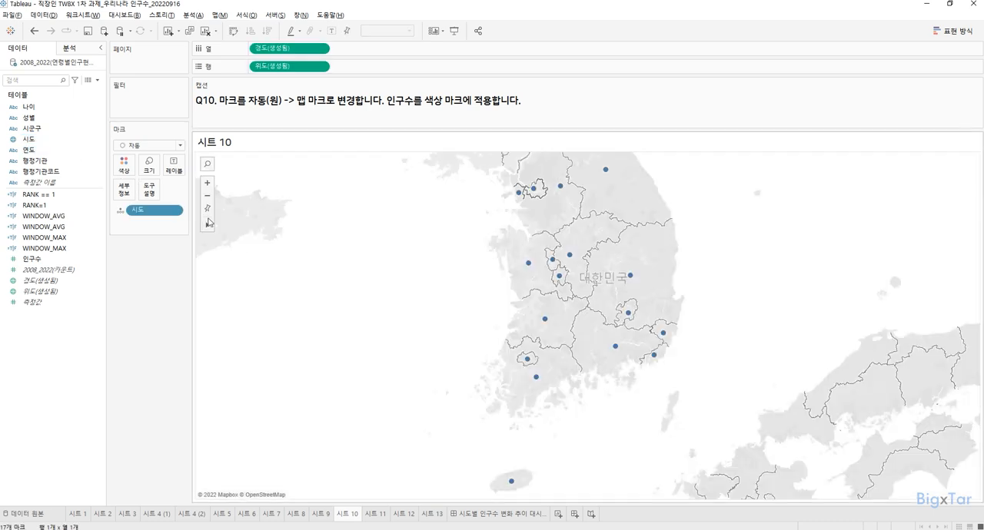
click(139, 150)
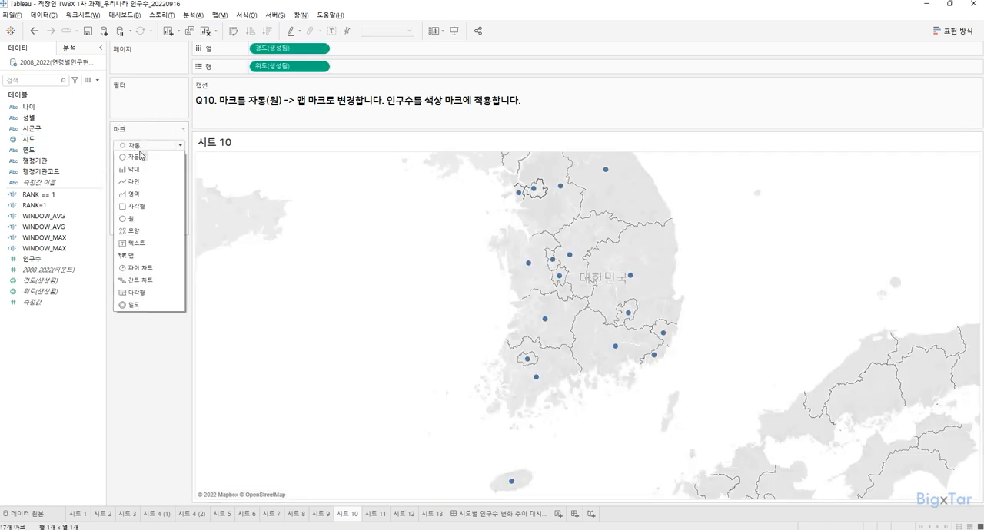
click(145, 256)
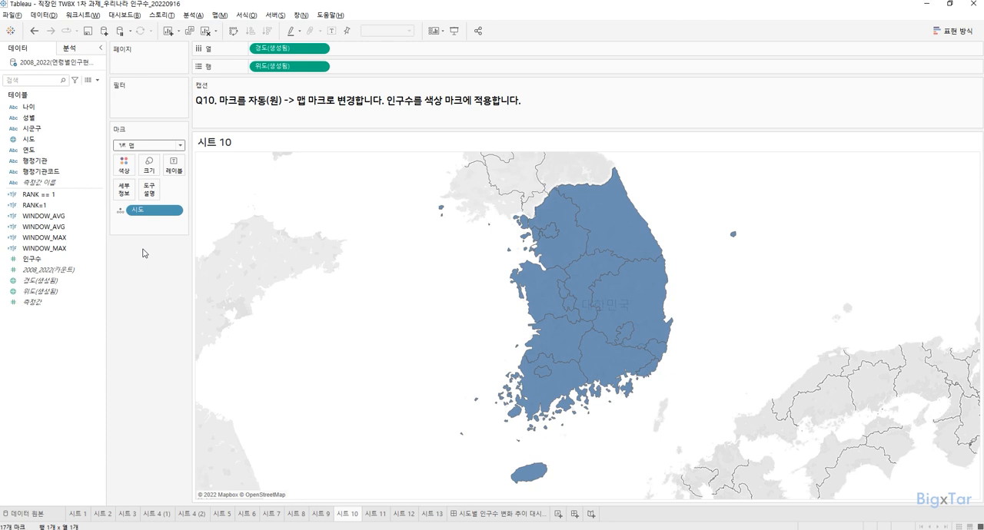
mouse_move(67, 260)
mouse_down()
mouse_move(93, 191)
mouse_move(126, 169)
mouse_up()
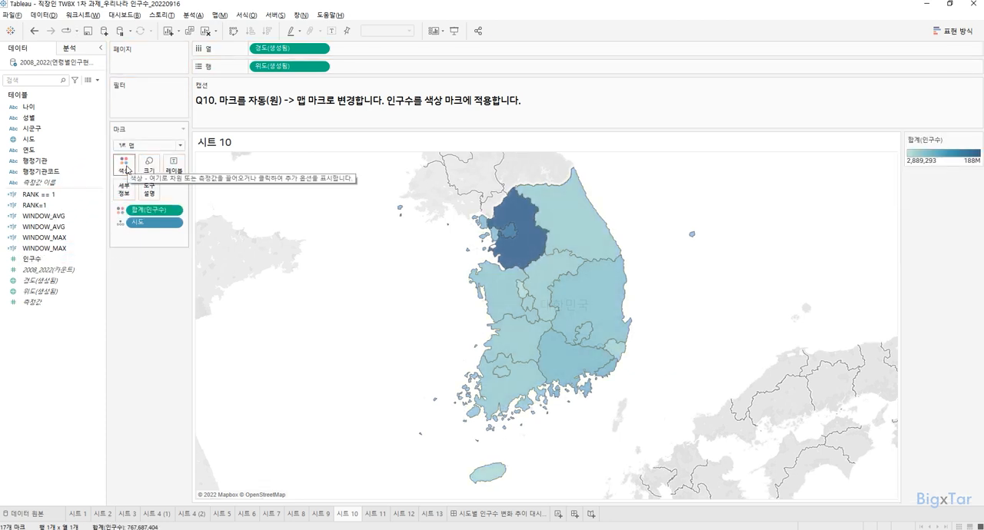
mouse_move(509, 235)
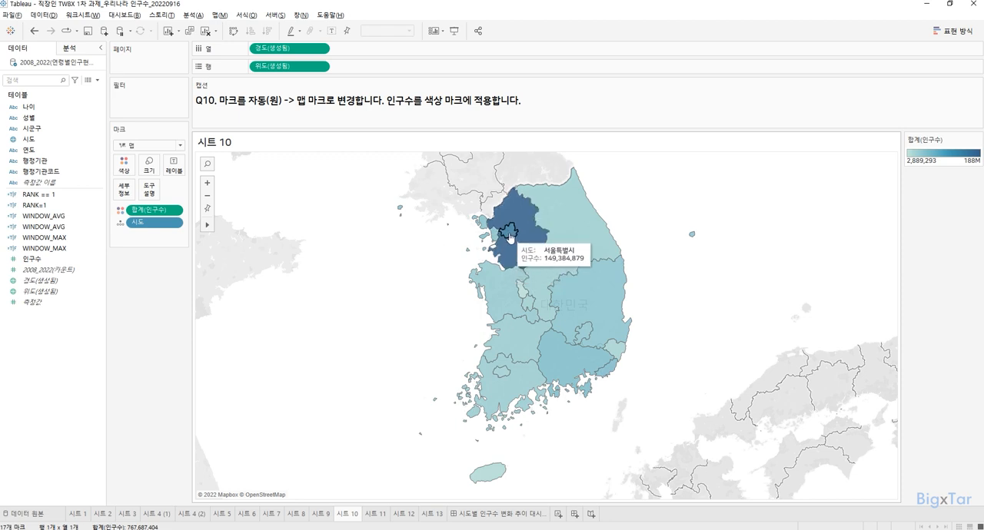
mouse_move(512, 258)
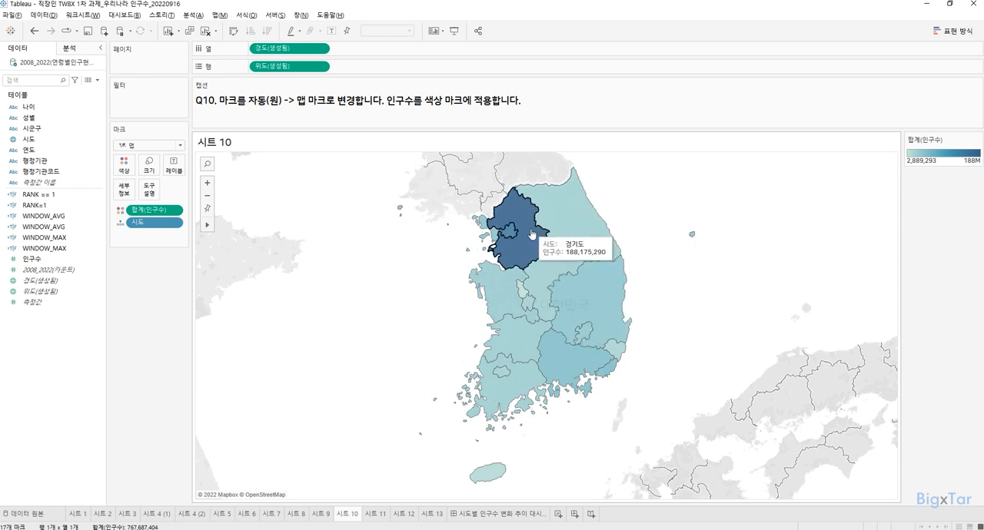
Step: Set the transparency of the 시트 10 map background to 100% so only the coloured regions remain
click(223, 15)
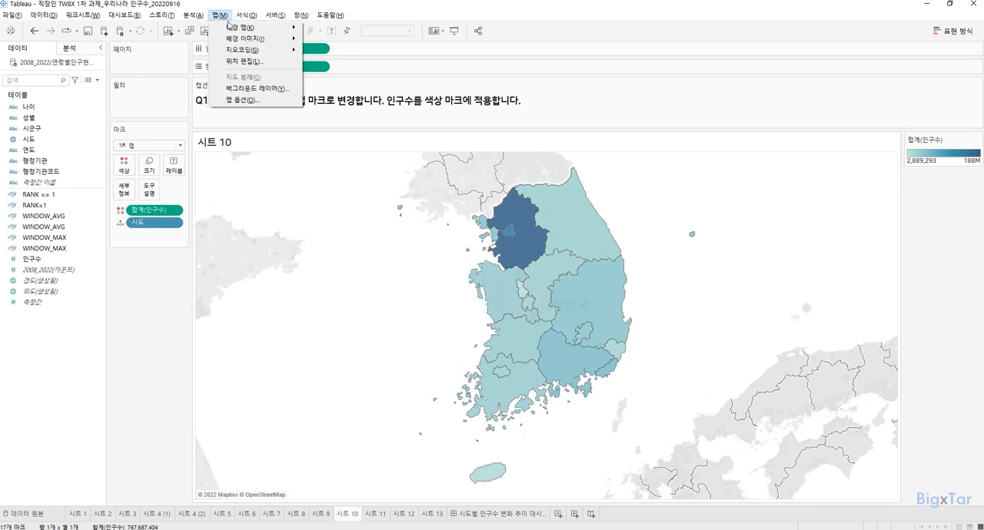
click(260, 90)
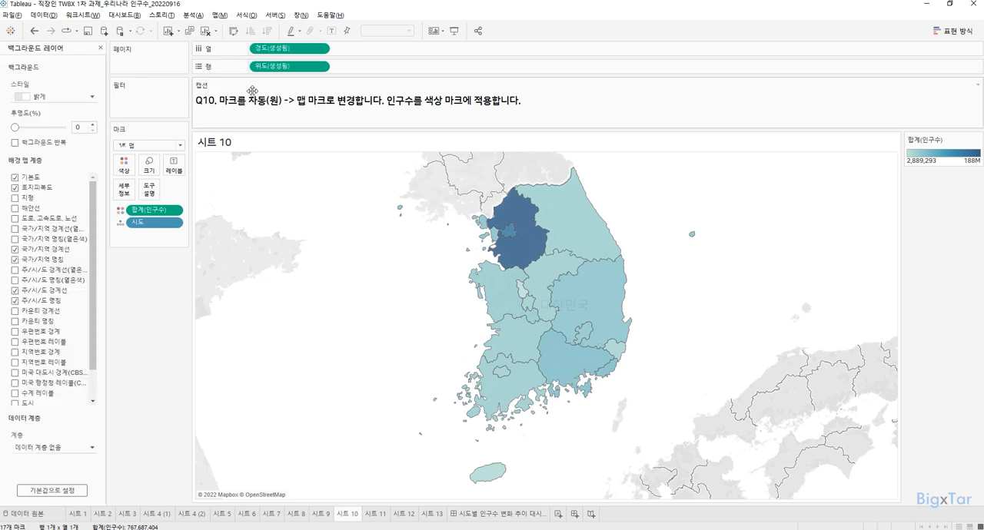
drag(14, 127, 84, 127)
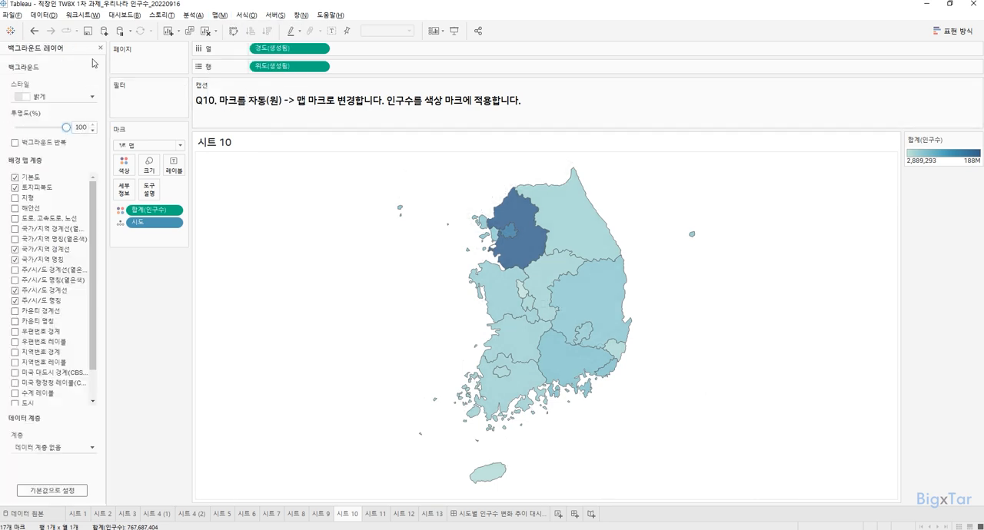
click(265, 238)
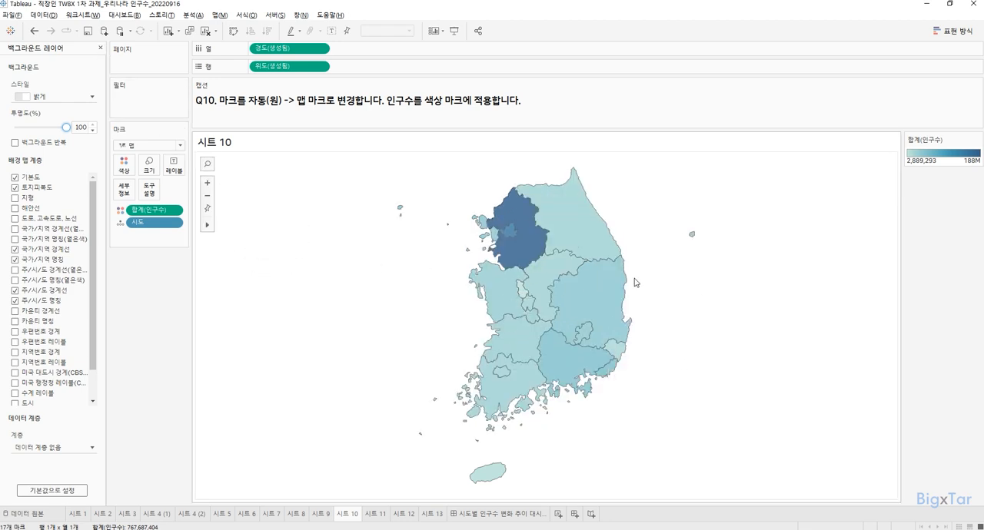
click(100, 49)
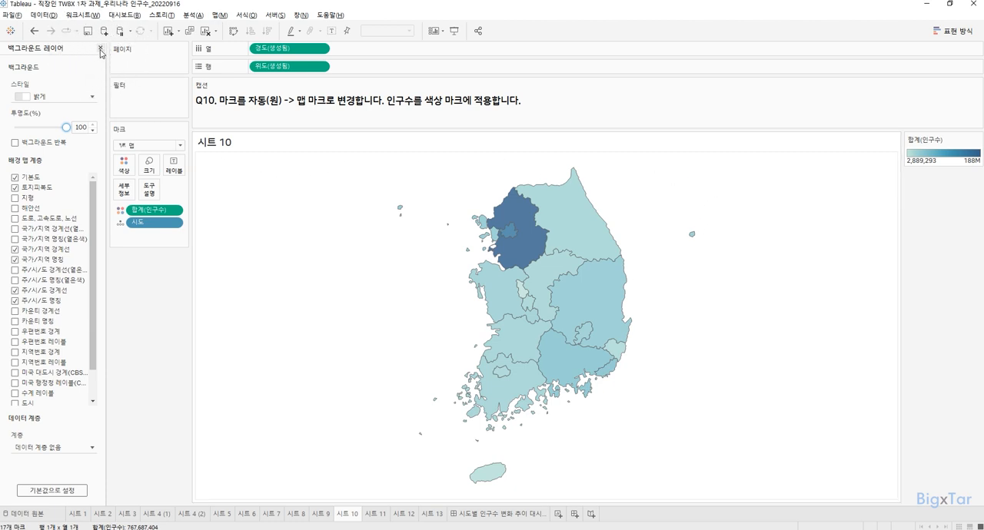
click(100, 49)
Step: Check the task on 시트 11 and filter the 시트 10 map by 연도 to 2022 only
click(375, 514)
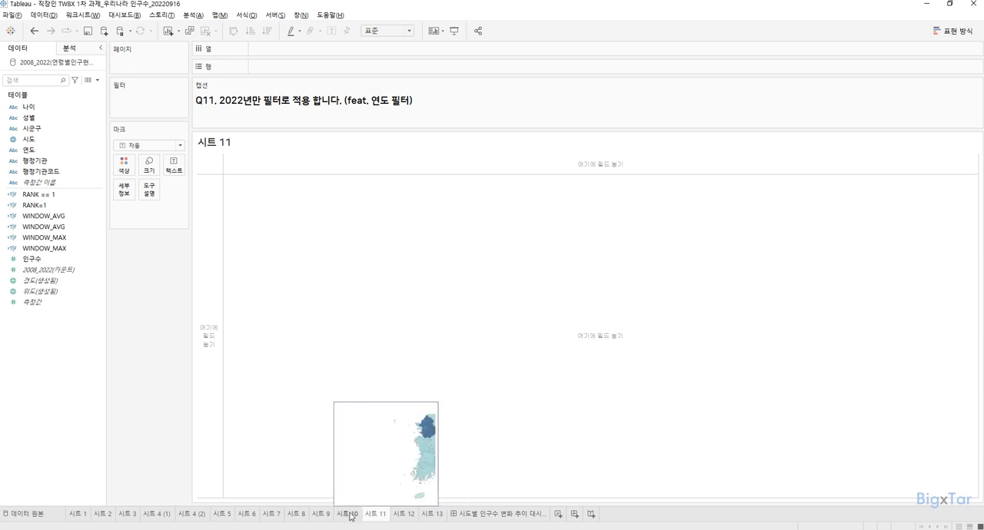
click(341, 513)
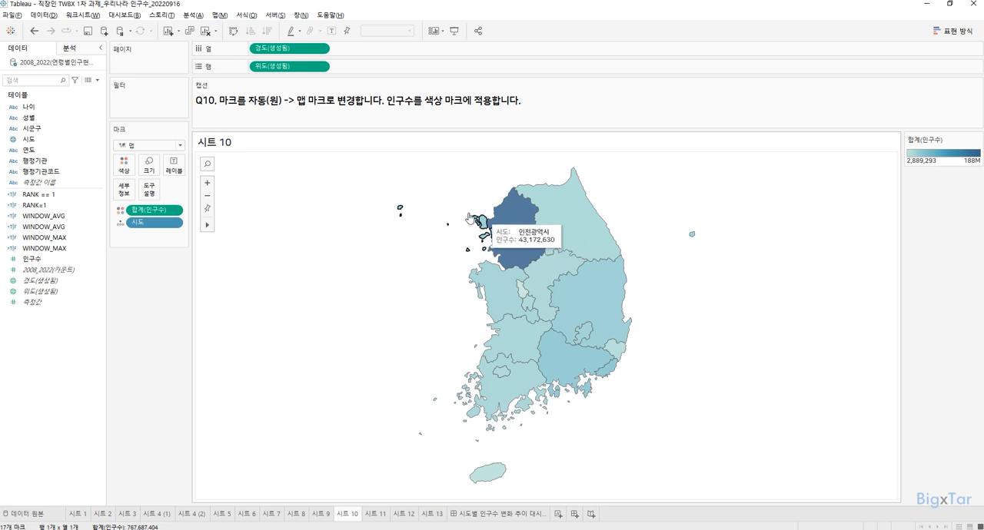
drag(29, 150, 155, 106)
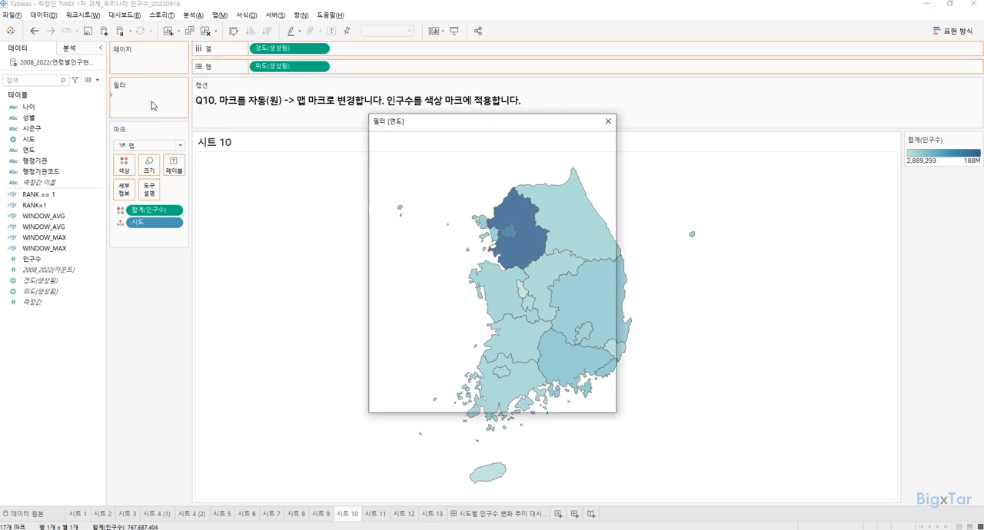
scroll(438, 227, down, 2)
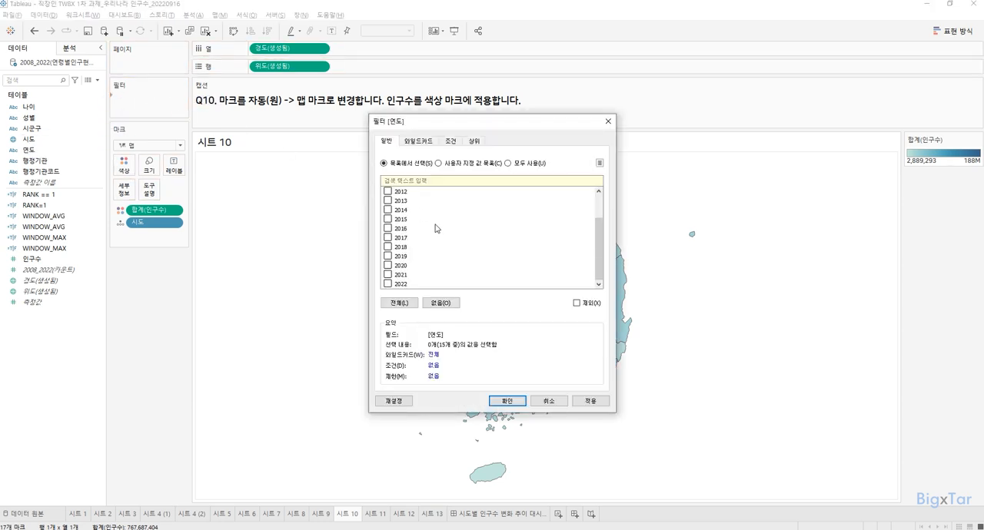
click(388, 285)
click(507, 402)
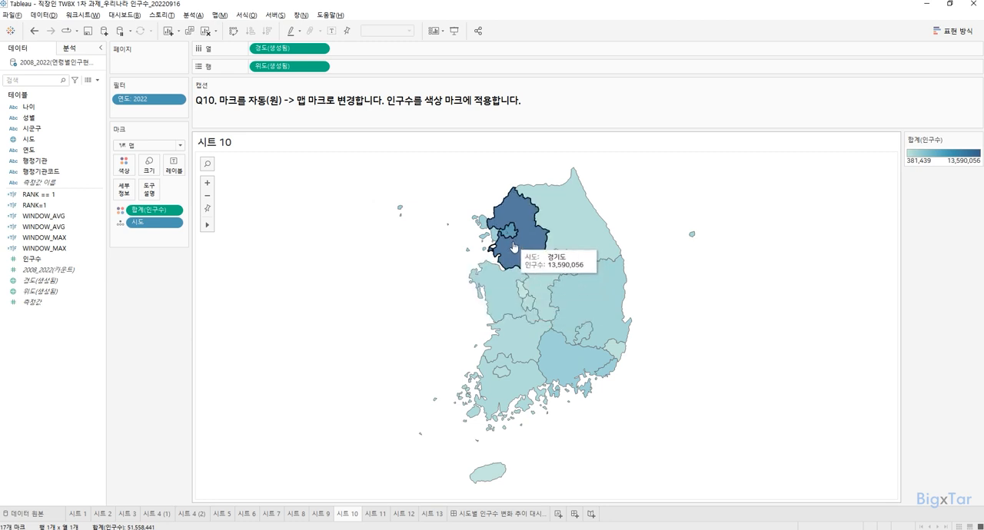
Step: Check the task on 시트 12 and label the regions of the 시트 10 map with 시도
click(405, 517)
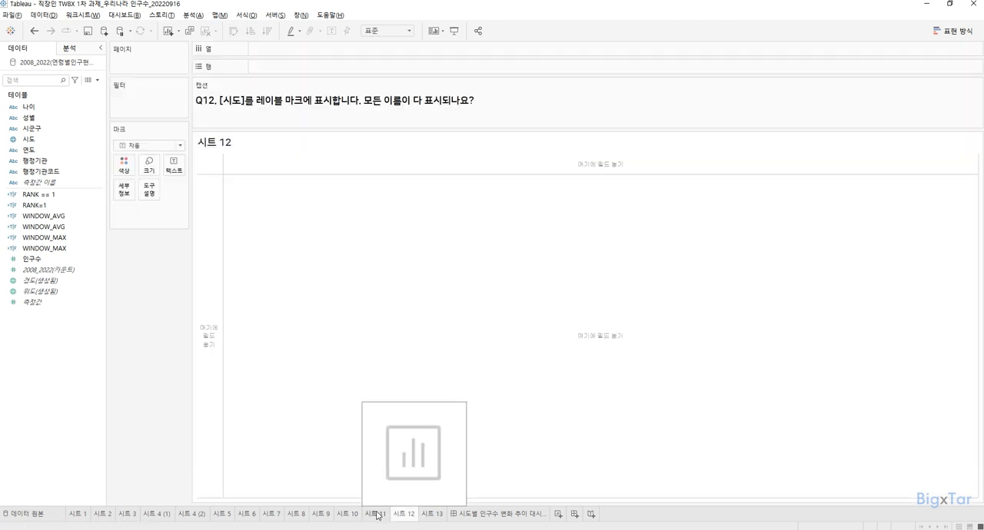
click(378, 516)
click(350, 516)
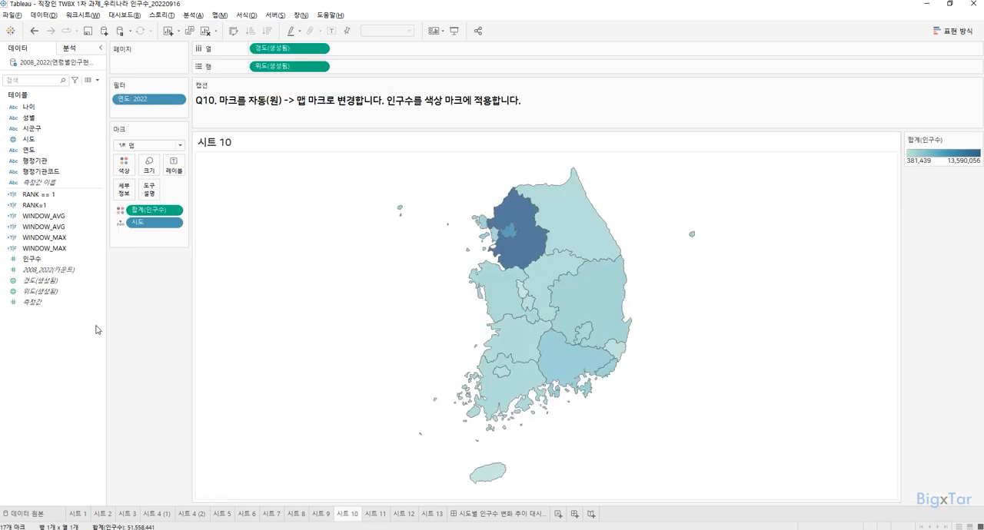
drag(33, 141, 174, 179)
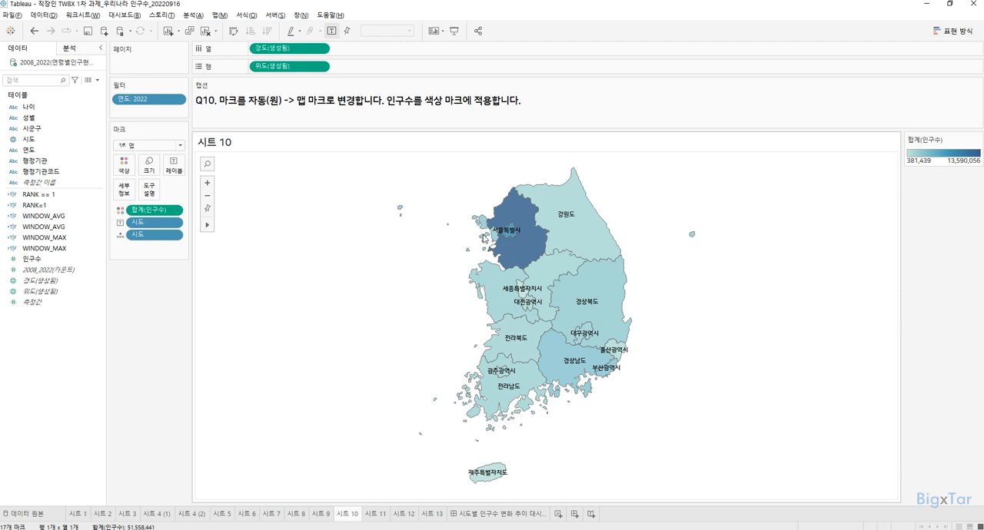
Step: Try allowing the 시도 labels on the map to overlap other marks
click(170, 167)
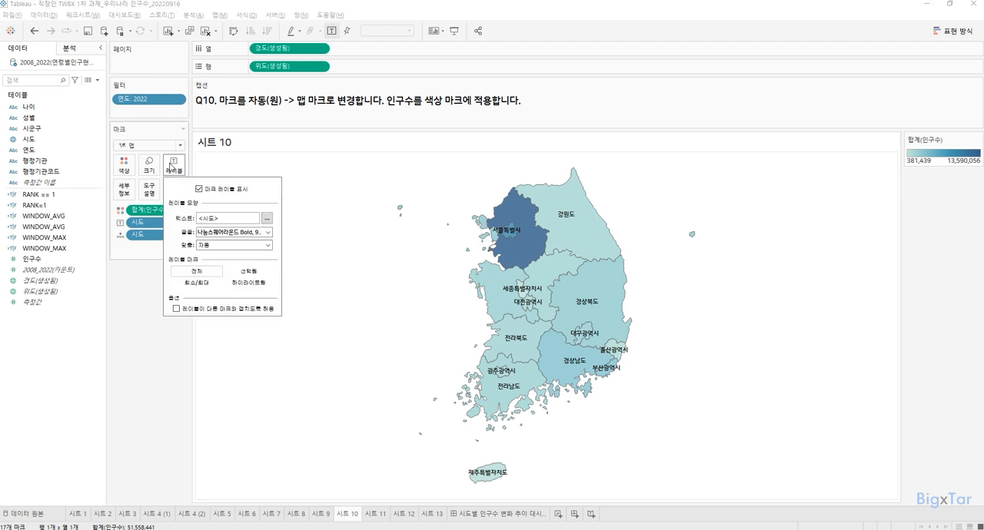
click(206, 311)
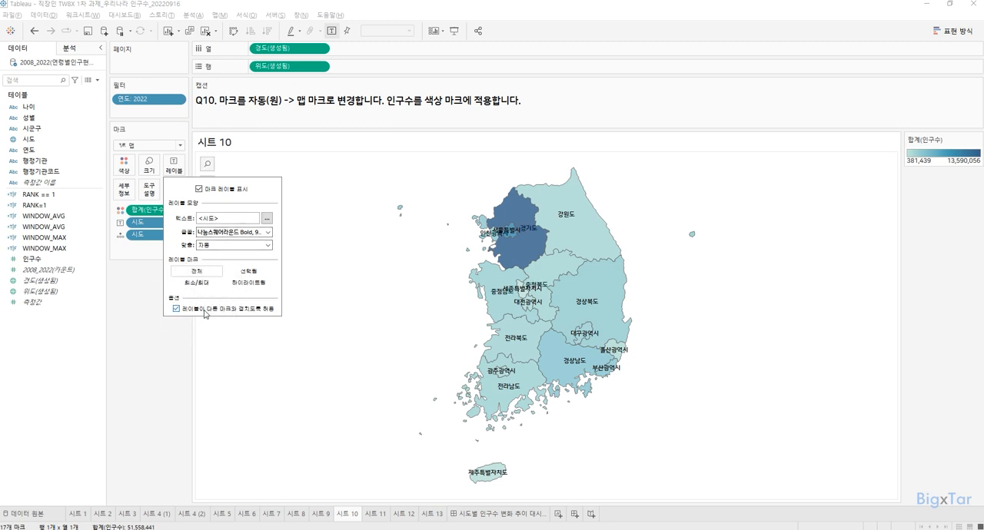
click(206, 311)
click(205, 312)
click(176, 308)
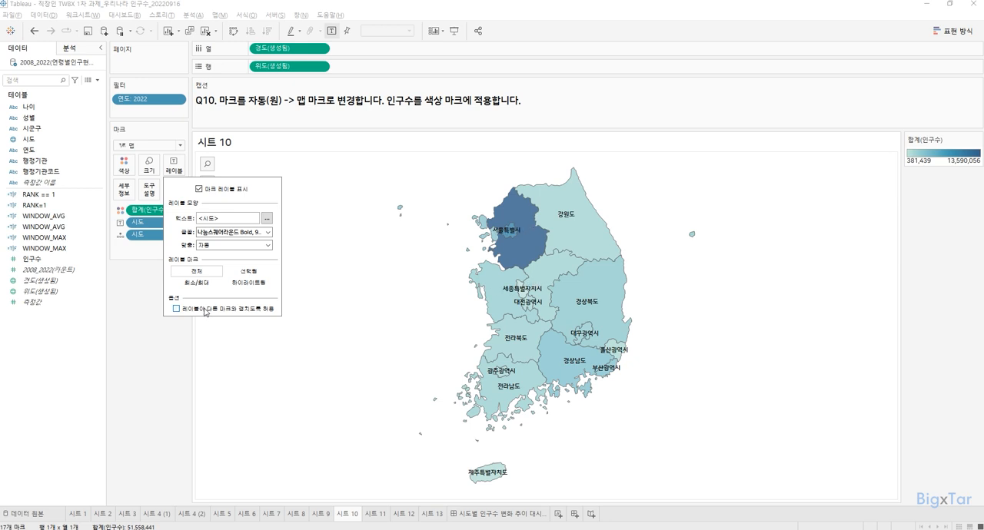
key(ctrl)
key(ctrl)
click(173, 344)
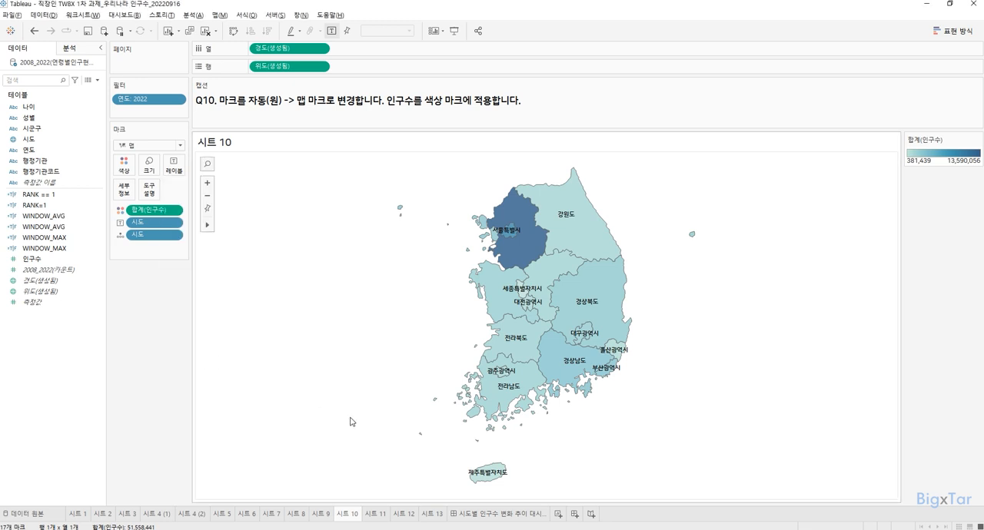
Step: Open 시트 13 to read the formula for the 시도 New calculated field
click(430, 513)
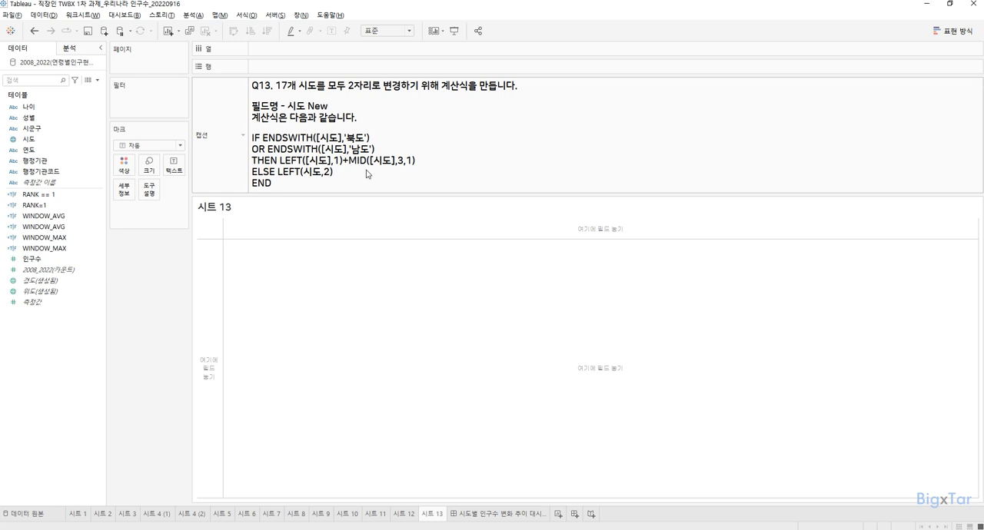
Step: Return to the 시트 10 map and start a calculated field named 시도 New
click(347, 513)
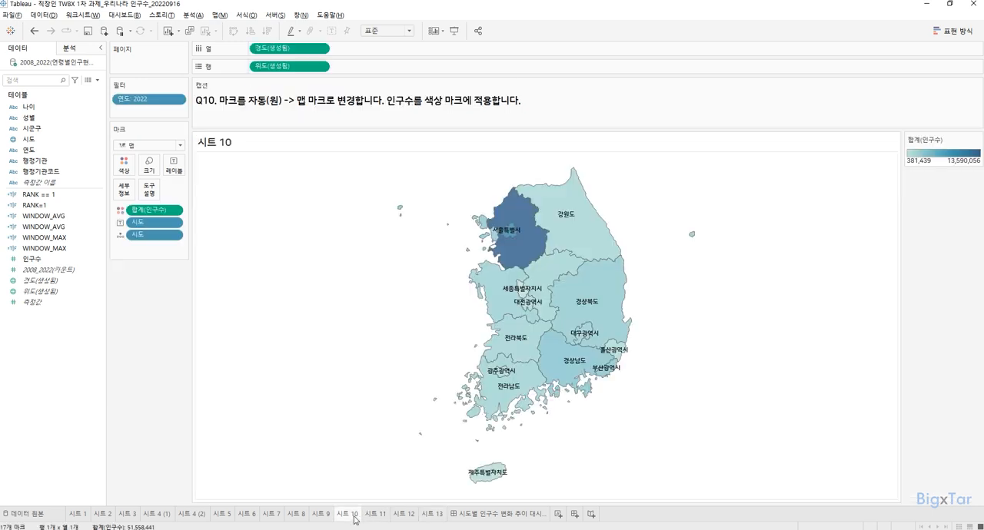
click(50, 353)
click(52, 350)
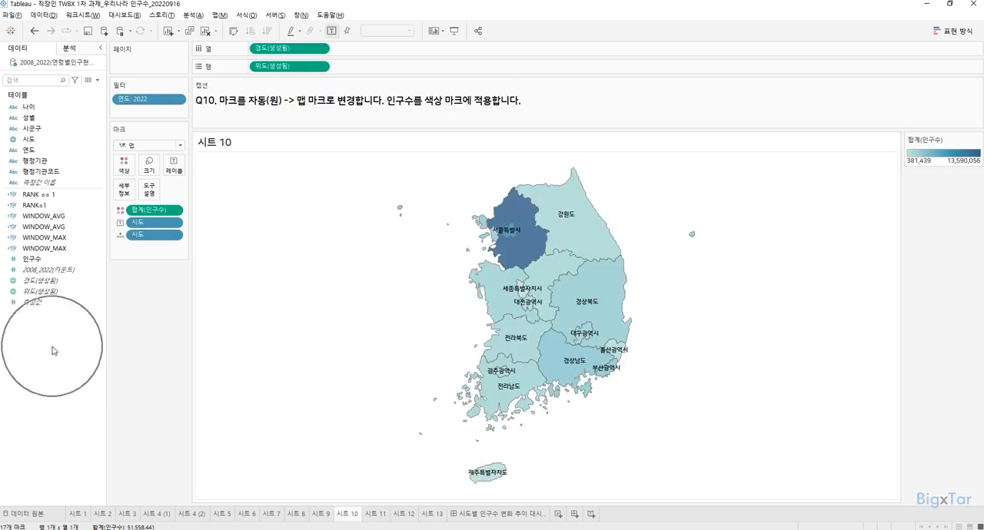
click(53, 351)
right_click(52, 350)
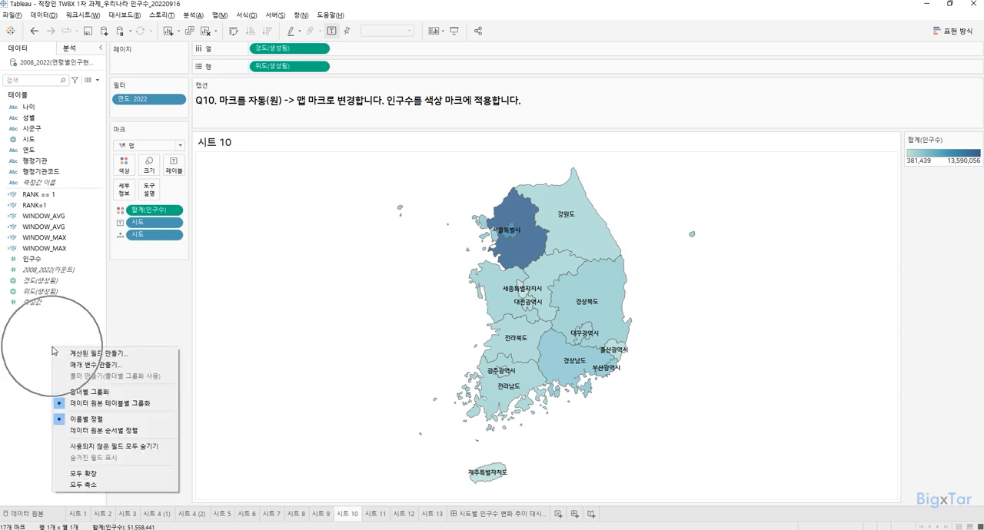
click(52, 351)
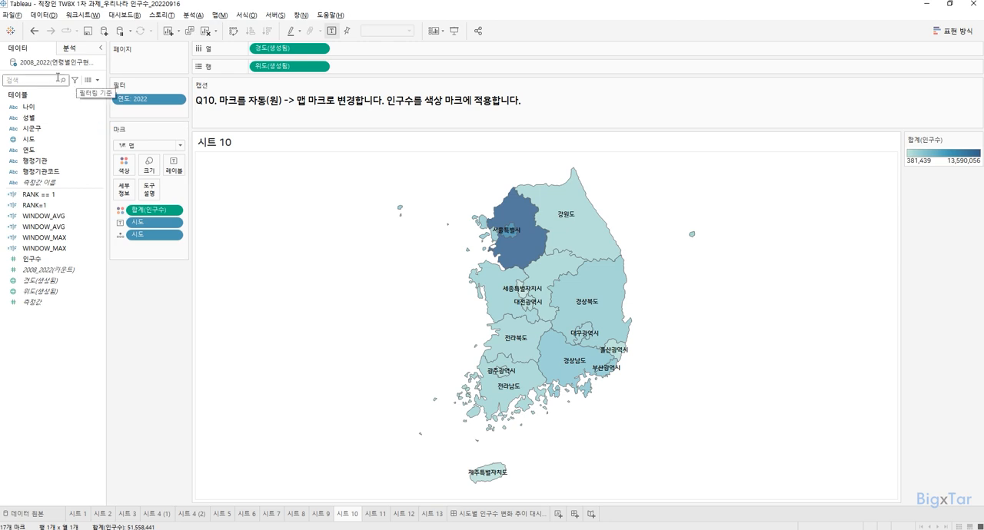
click(97, 80)
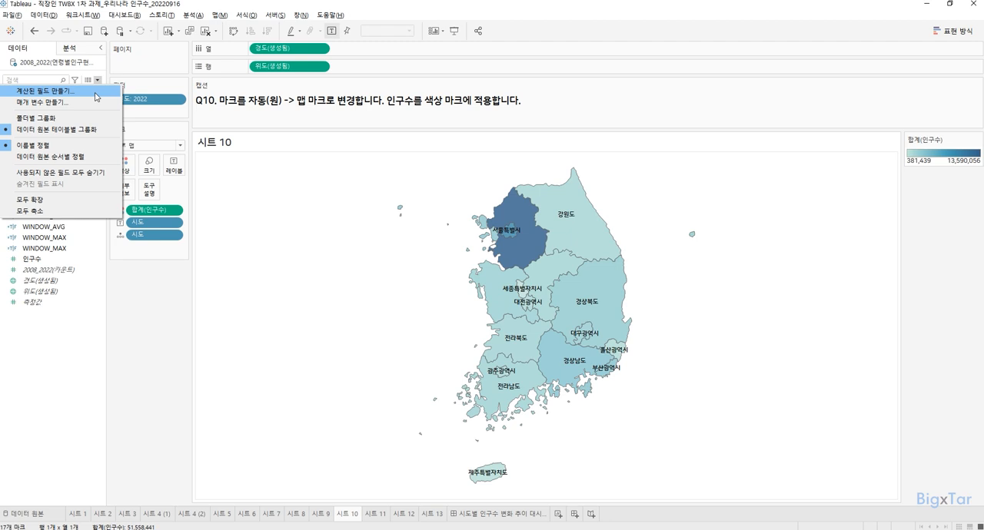
click(96, 91)
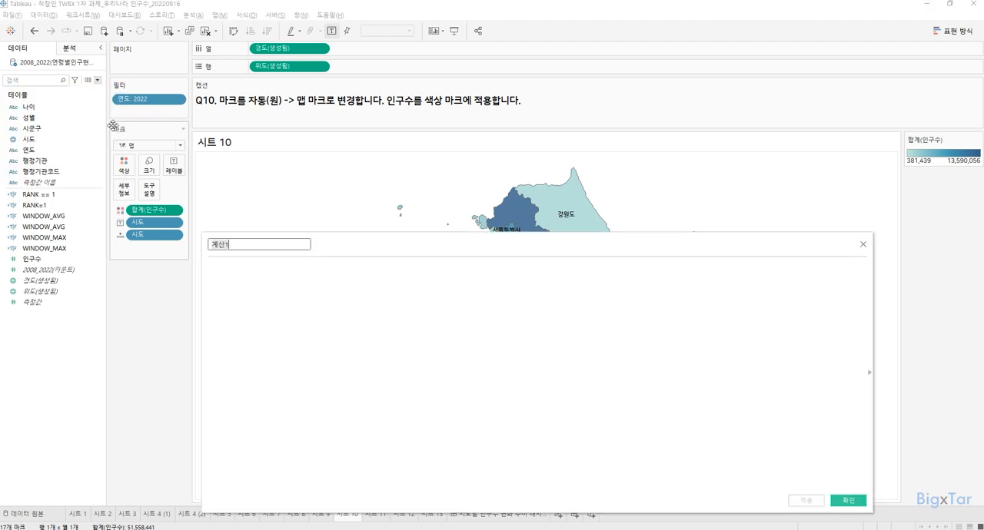
text(시도 New)
drag(352, 247, 356, 199)
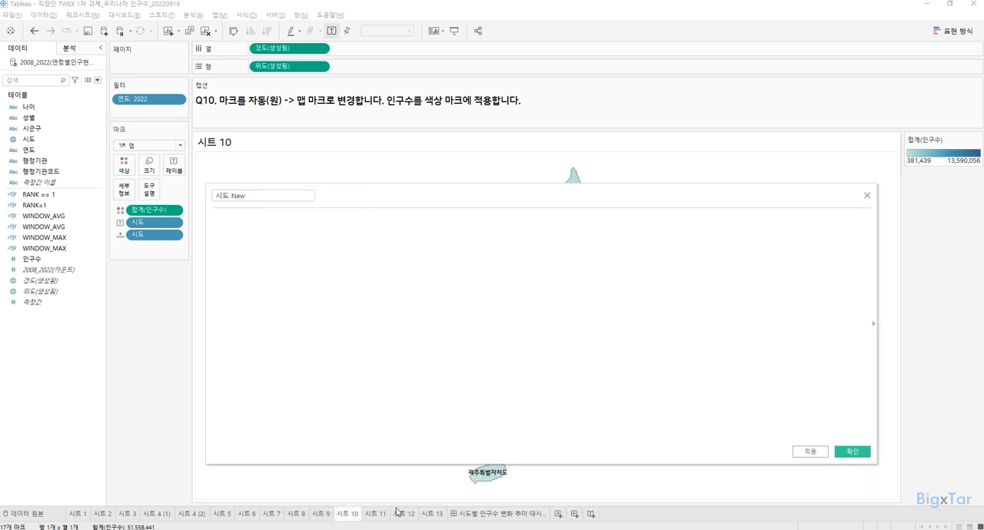
Step: Copy the complete IF ENDSWITH formula, through END, from the 시트 13 caption into the 시도 New calculation
click(432, 513)
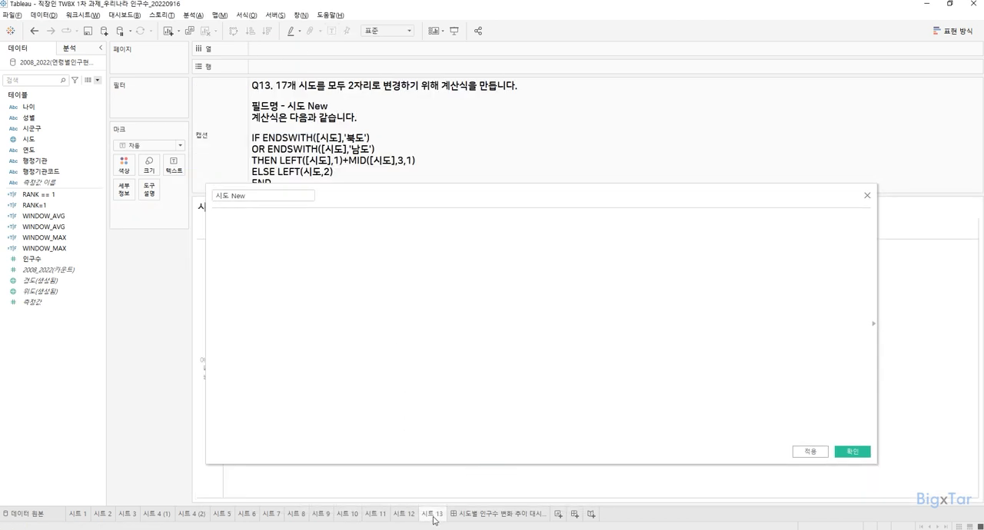
double_click(334, 163)
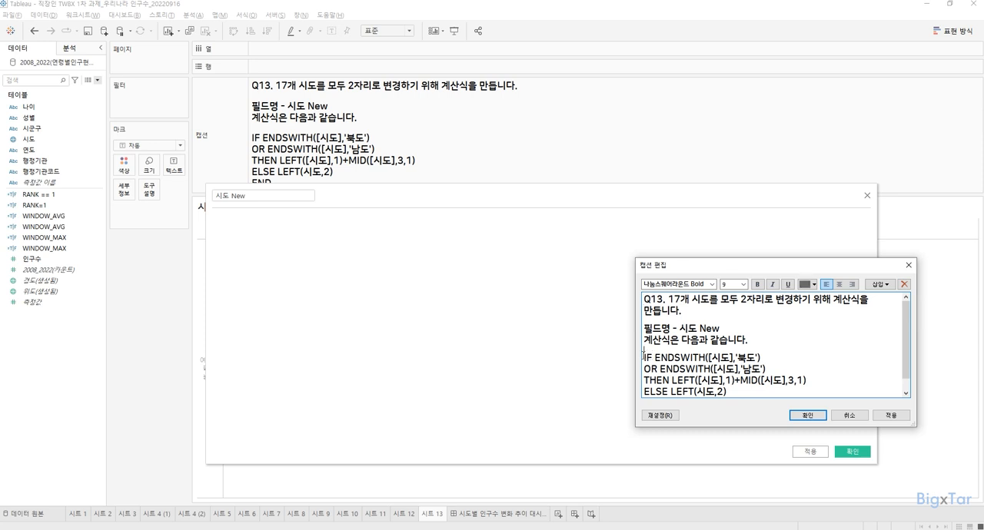
drag(644, 358, 735, 412)
key(ctrl+c)
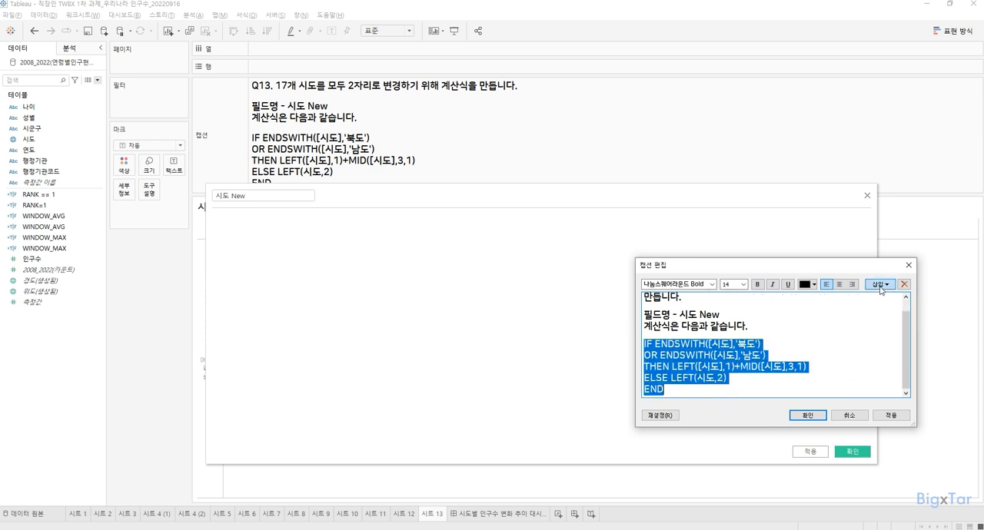
click(909, 265)
key(ctrl+v)
key(Escape)
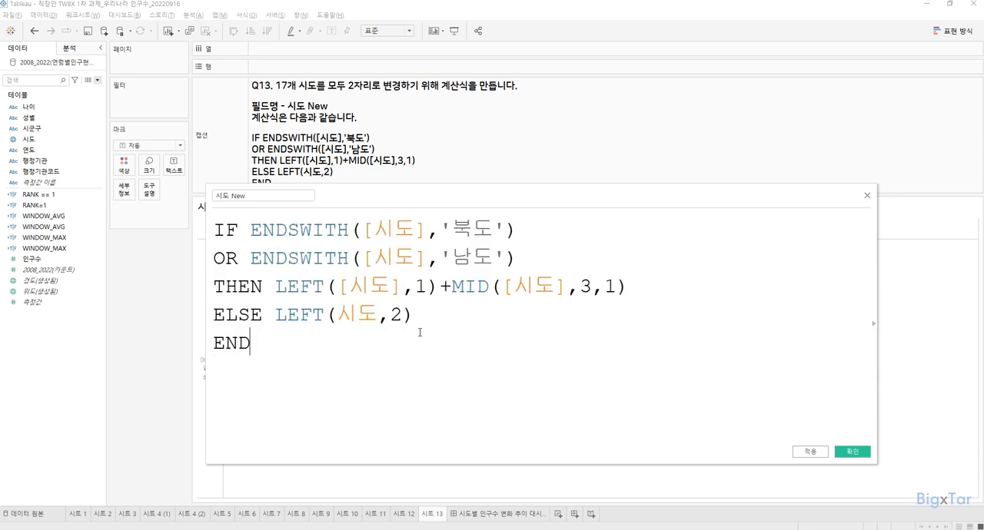
drag(383, 198, 440, 210)
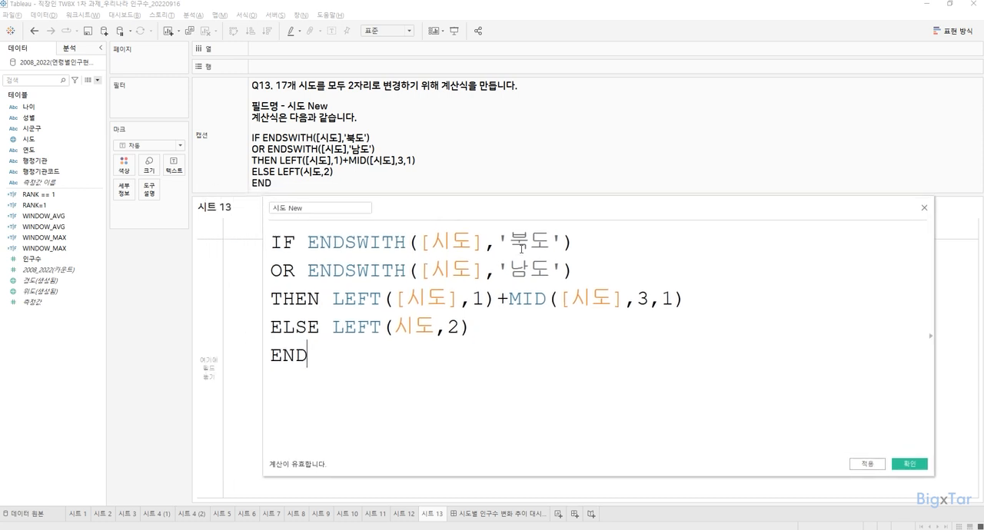
Step: Review the ENDSWITH, LEFT and MID parts of the 시도 New formula and save the calculated field
drag(507, 246, 509, 270)
click(457, 261)
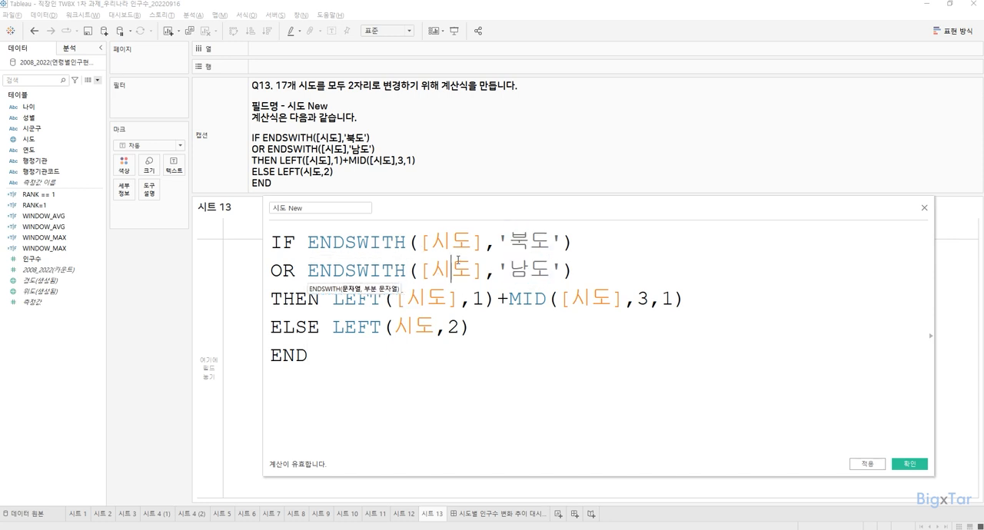
click(352, 308)
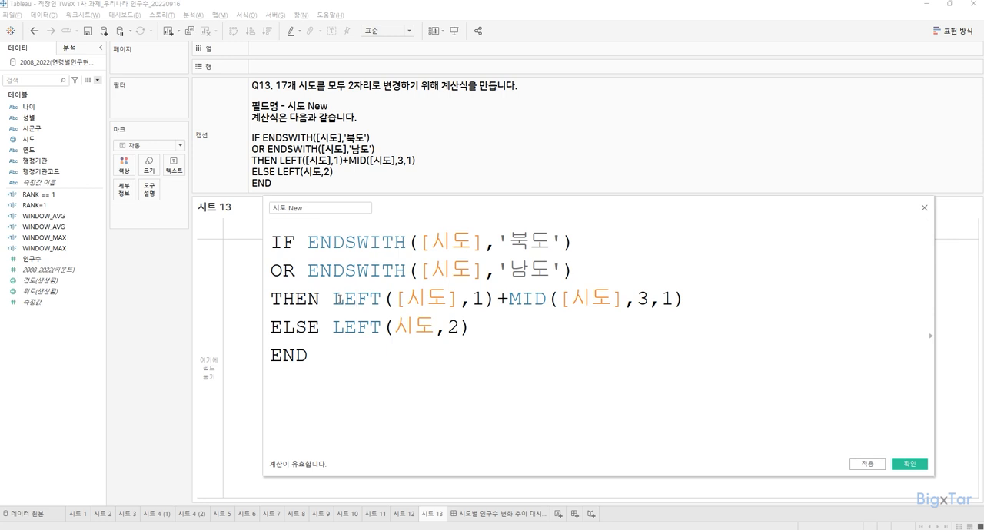
drag(395, 298, 546, 298)
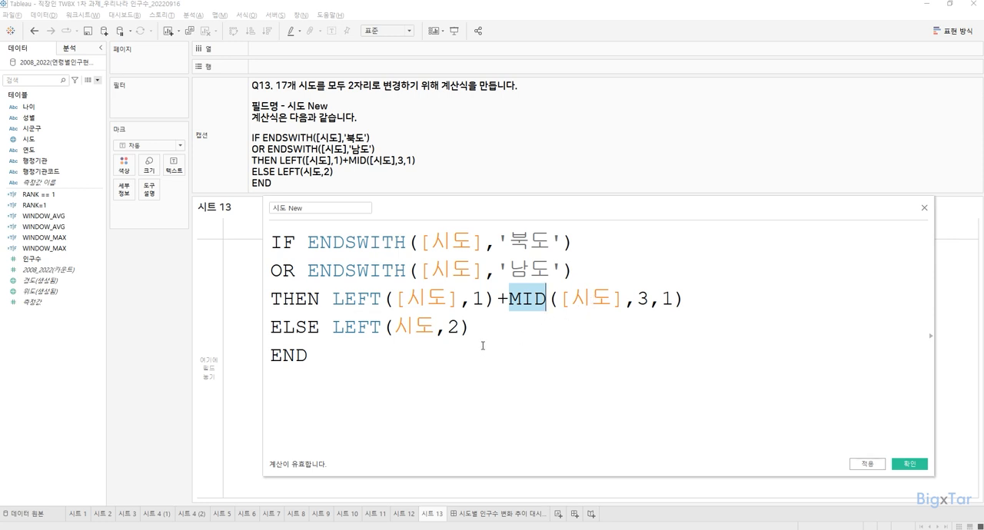
click(449, 327)
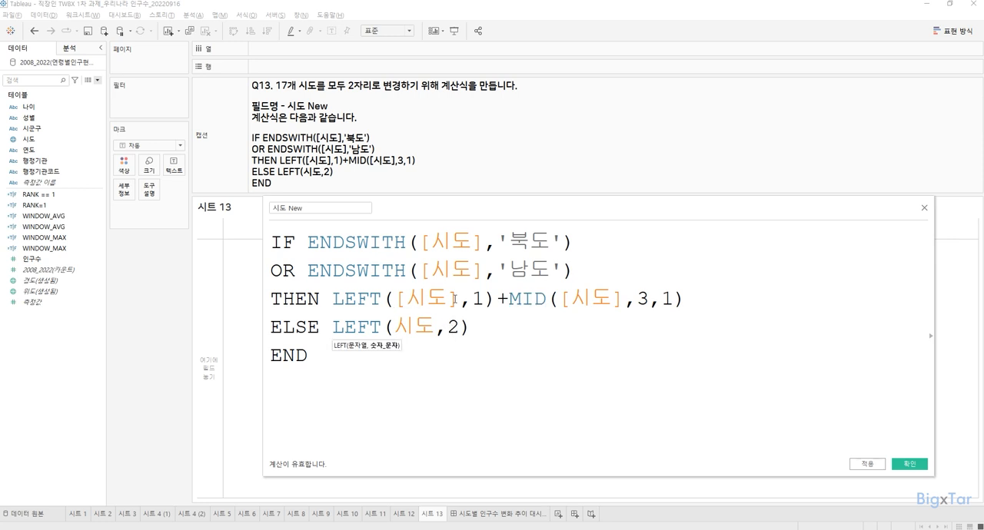
click(474, 377)
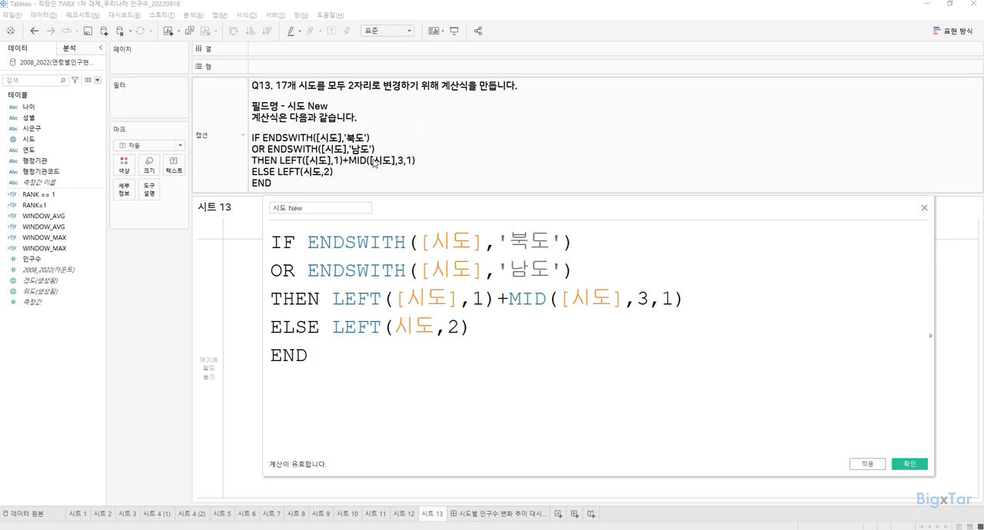
click(914, 466)
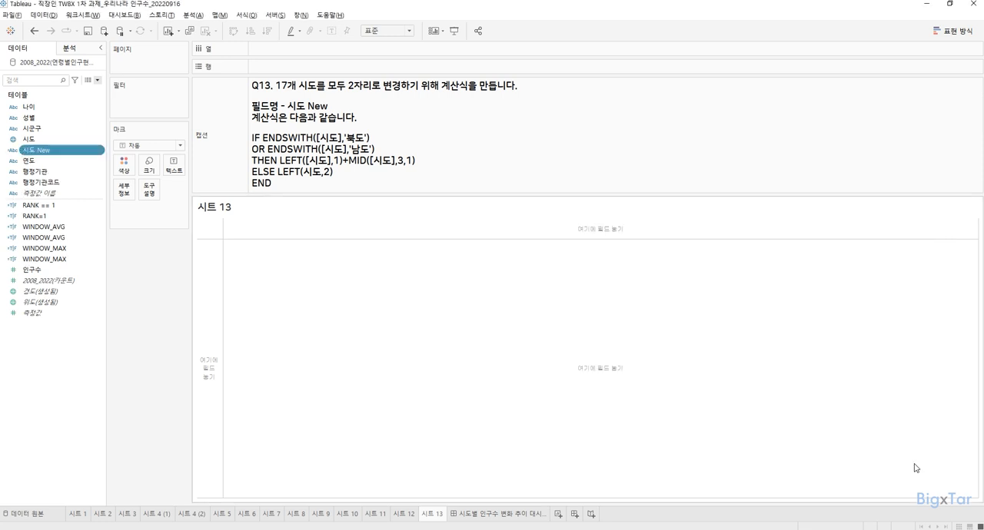
Step: Replace the 시도 label on the 시트 10 map with 시도 New and check the label settings
click(356, 515)
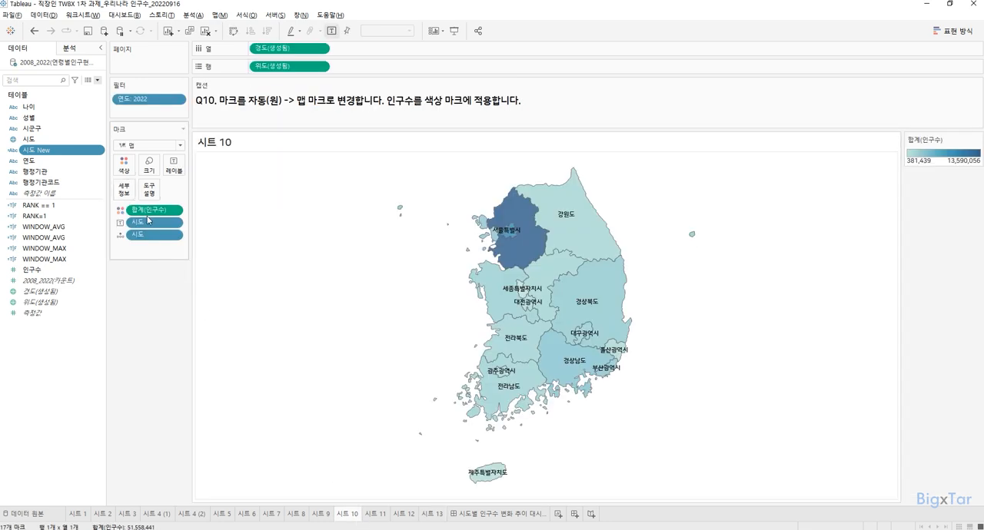
drag(146, 222, 142, 315)
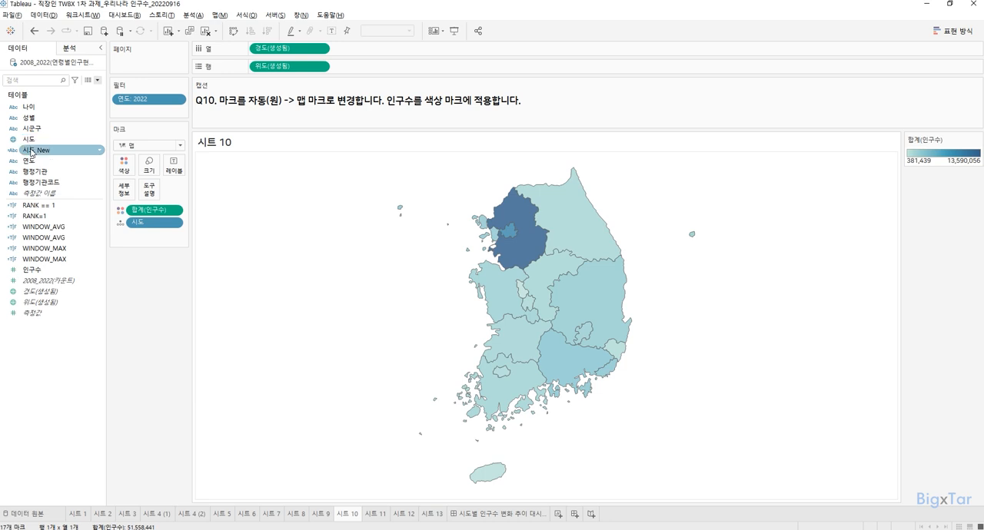
drag(61, 150, 168, 169)
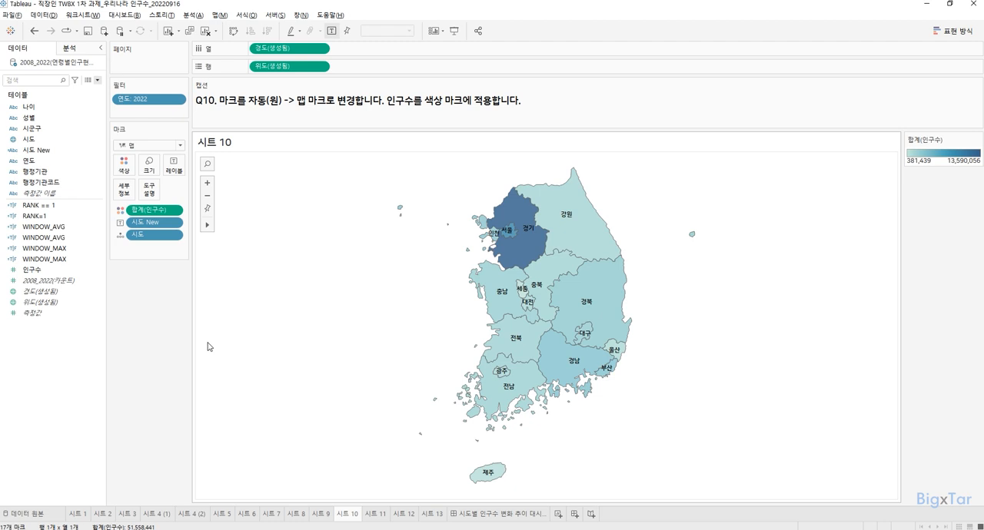
click(175, 166)
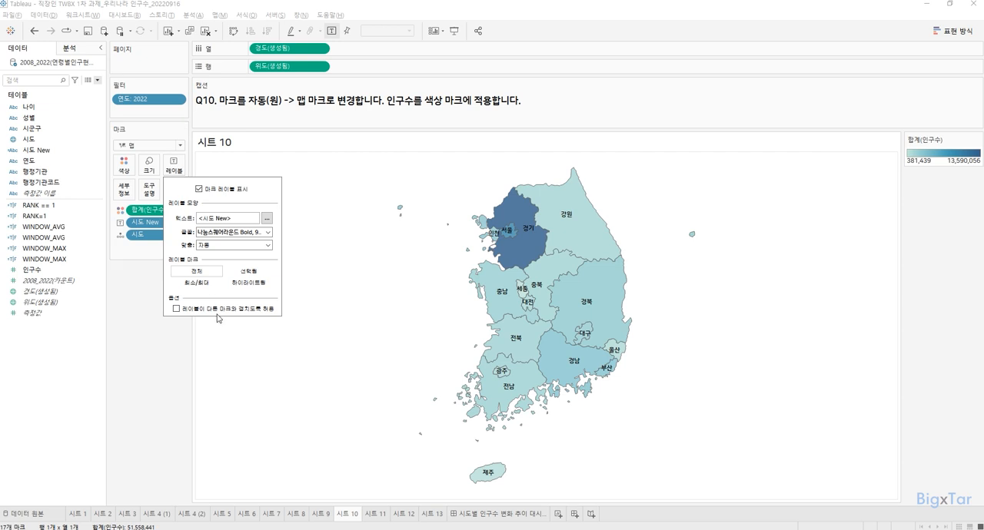
click(181, 355)
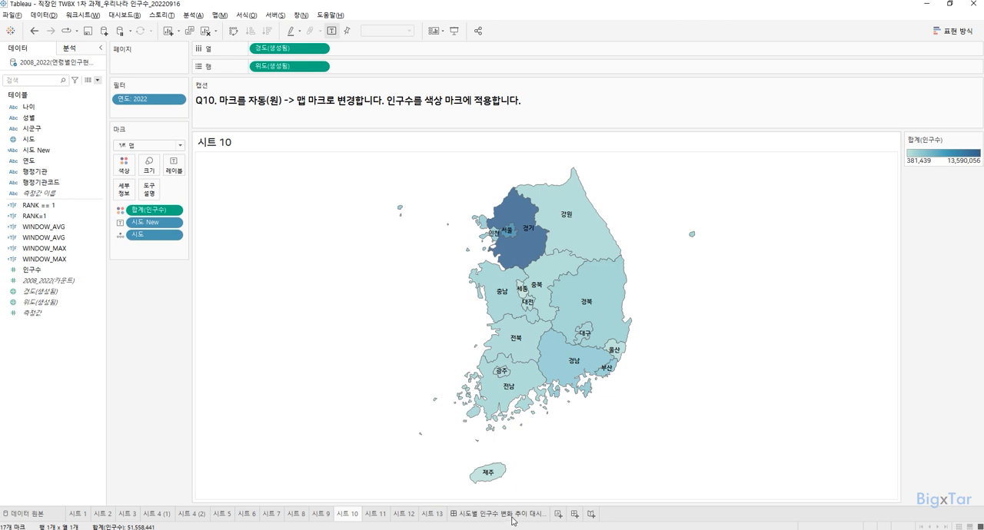
Step: Open the existing dashboard on population change by 시도 and check its fixed size options
click(578, 520)
key(ctrl)
key(ctrl)
key(ctrl)
key(ctrl)
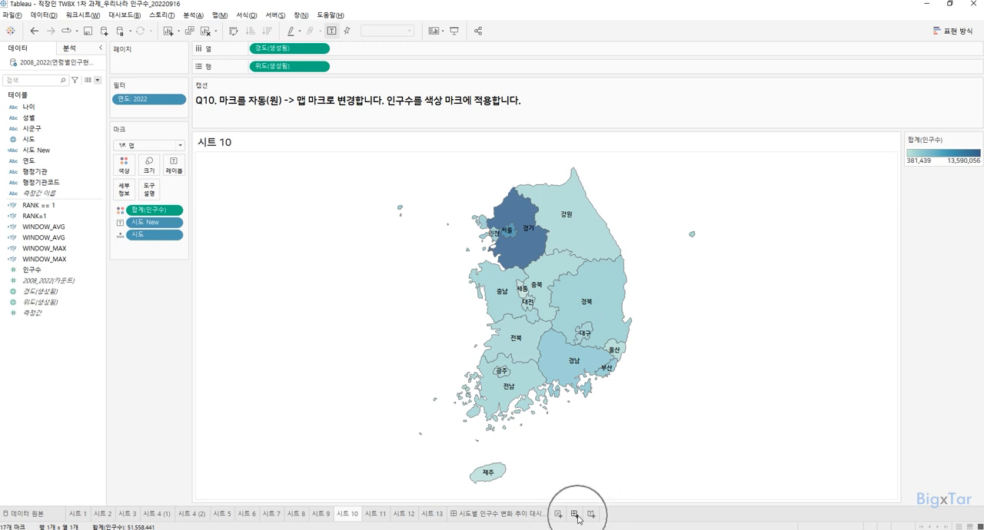
click(542, 513)
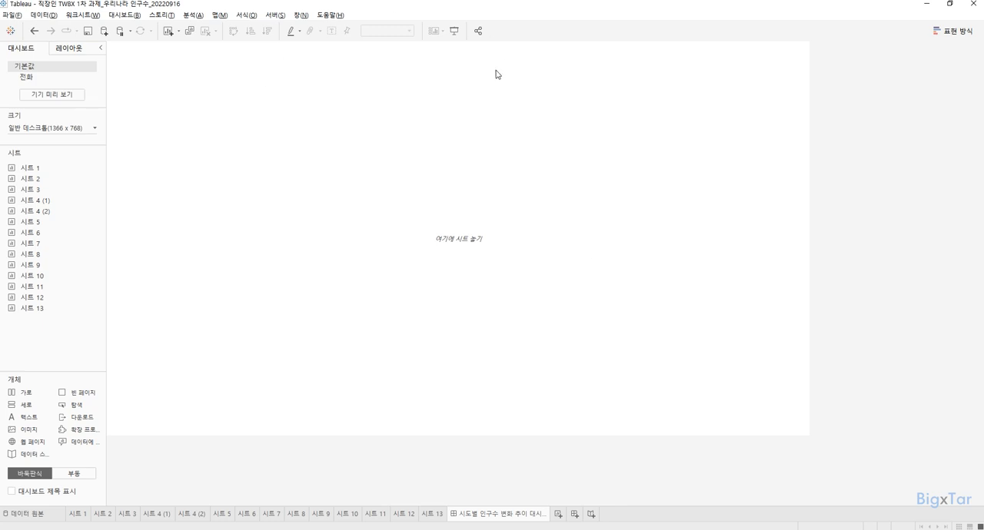
click(64, 131)
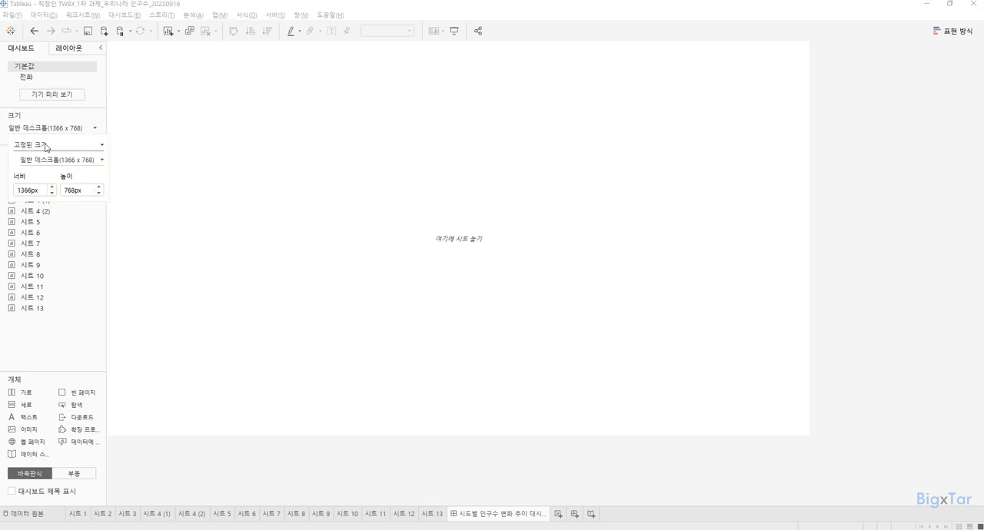
click(51, 161)
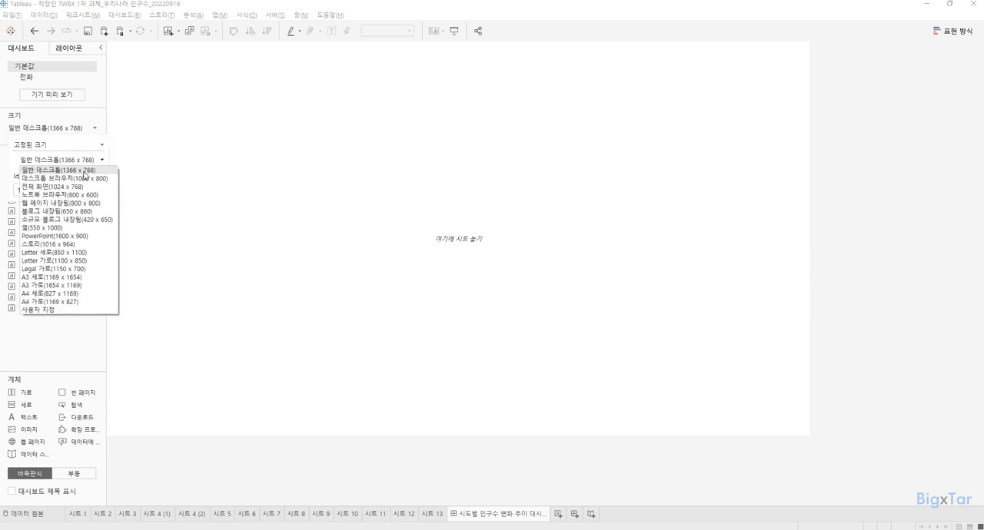
click(164, 158)
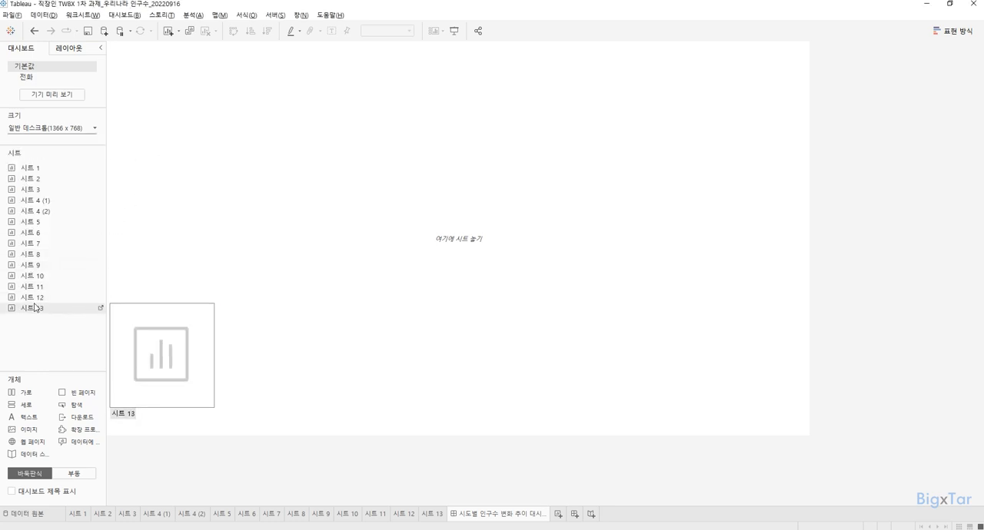
Step: Place the 시트 10 map on the empty dashboard and add a vertical container to the right of the map
mouse_move(44, 289)
drag(51, 277, 321, 273)
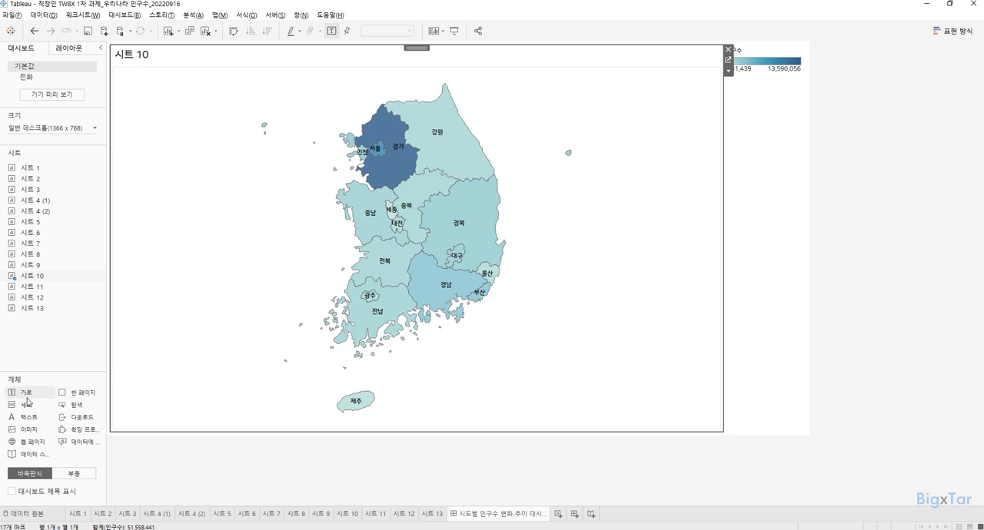
drag(30, 408, 484, 229)
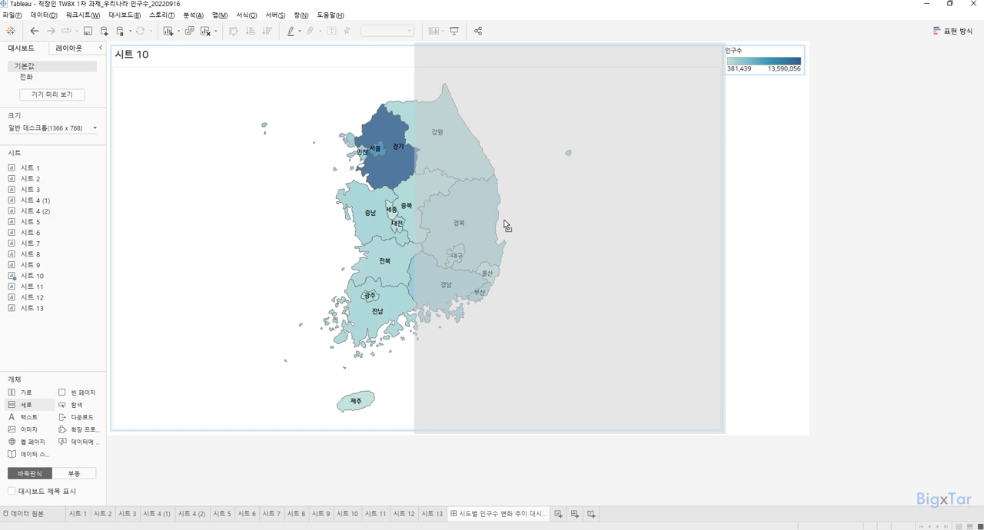
drag(506, 225, 505, 223)
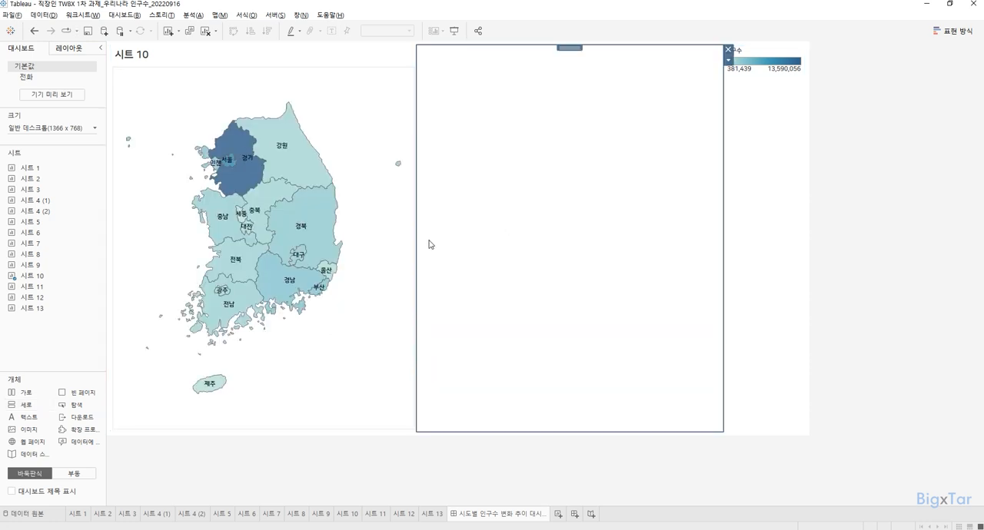
Step: Place 시트 6 in the vertical container with 시트 8 below it, and select the 시트 10 map
mouse_move(49, 238)
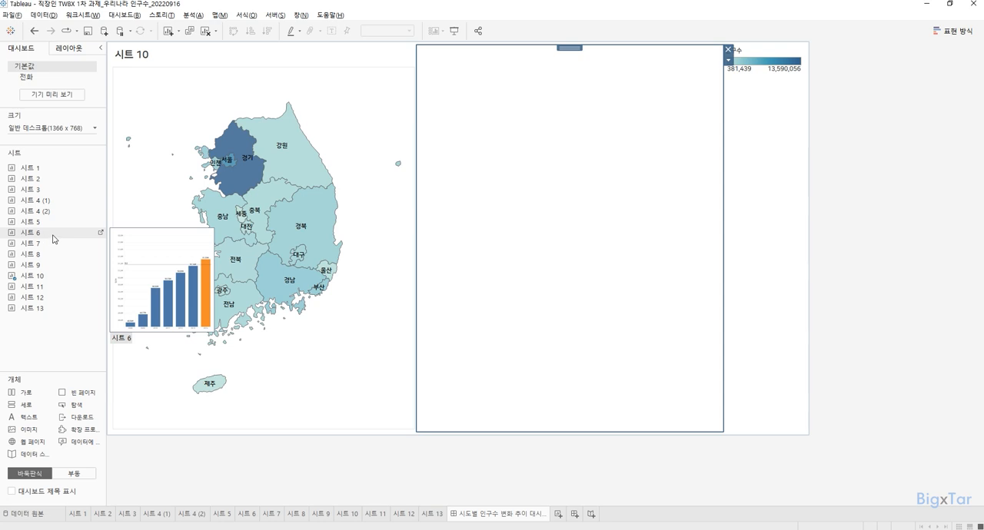
drag(51, 239, 599, 270)
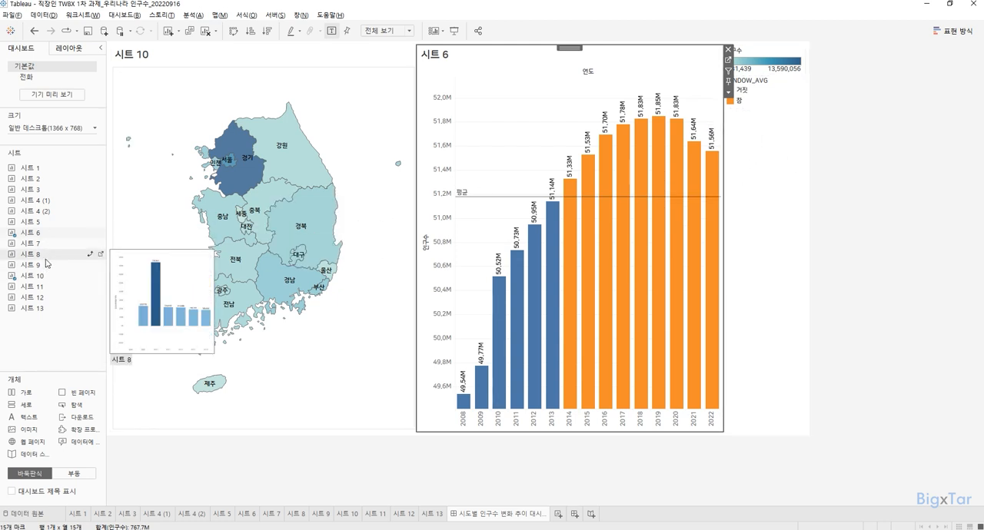
drag(46, 257, 615, 301)
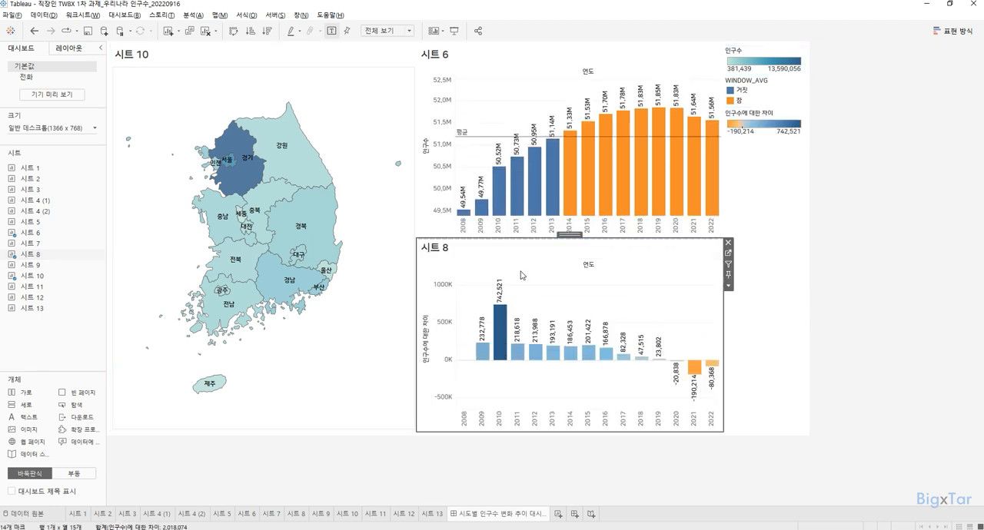
click(365, 102)
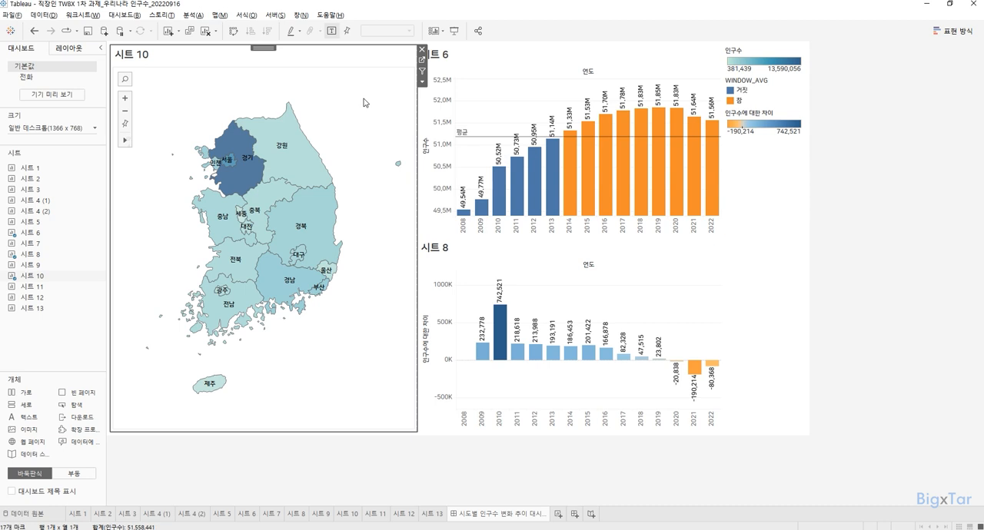
mouse_move(243, 186)
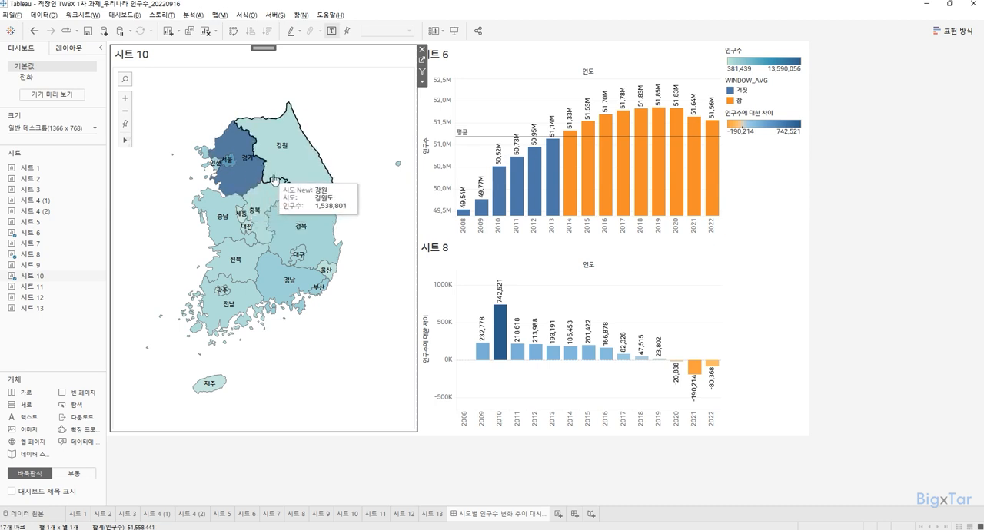
Step: Inspect the 시트 6 average line and the 시트 8 chart, and show the dashboard title above the layout
click(517, 103)
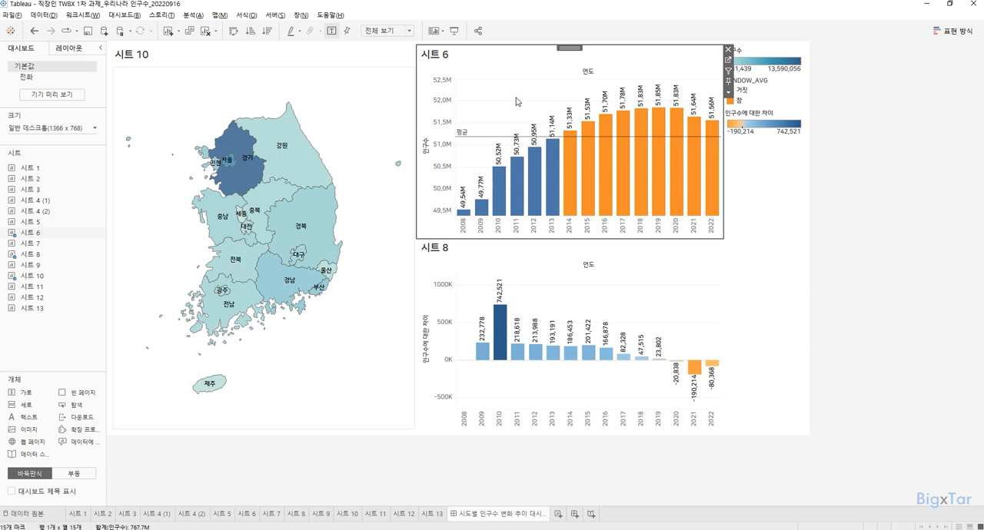
mouse_move(483, 138)
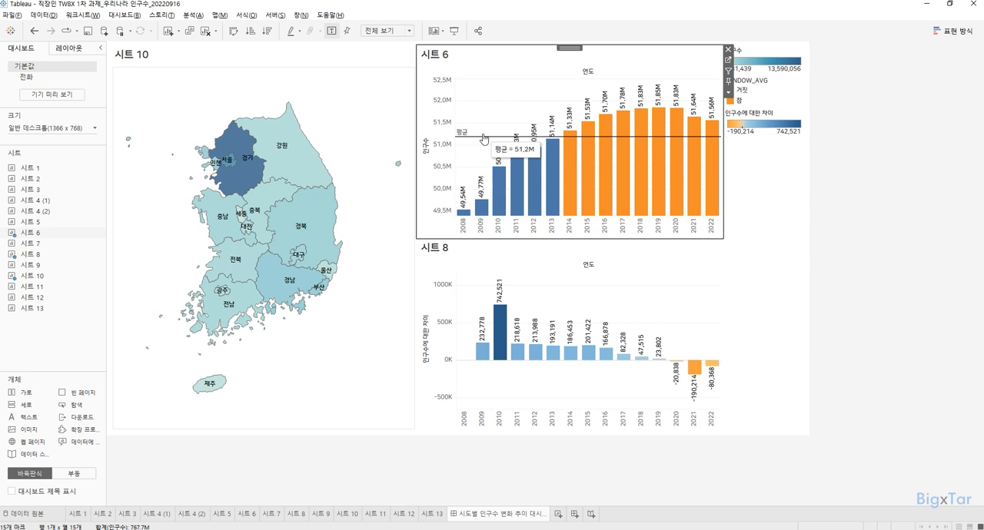
click(611, 277)
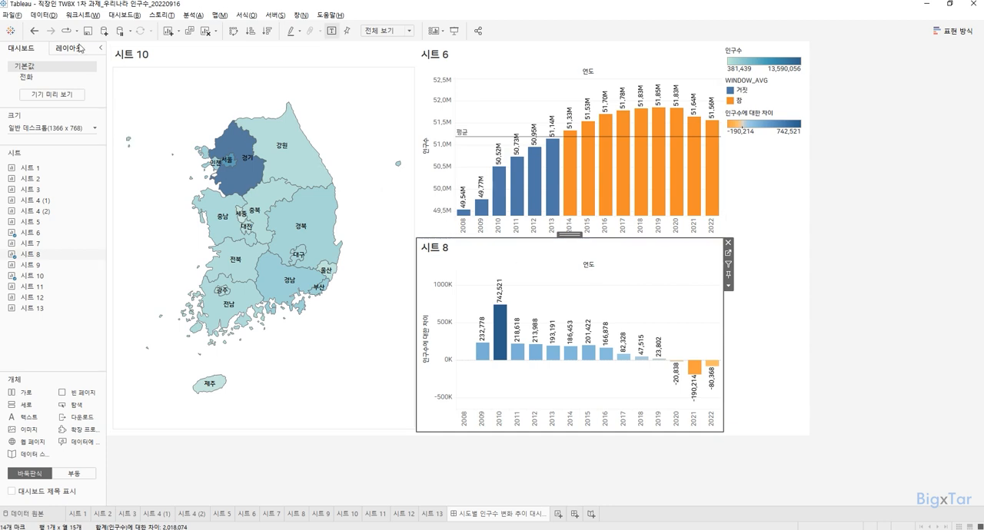
click(179, 69)
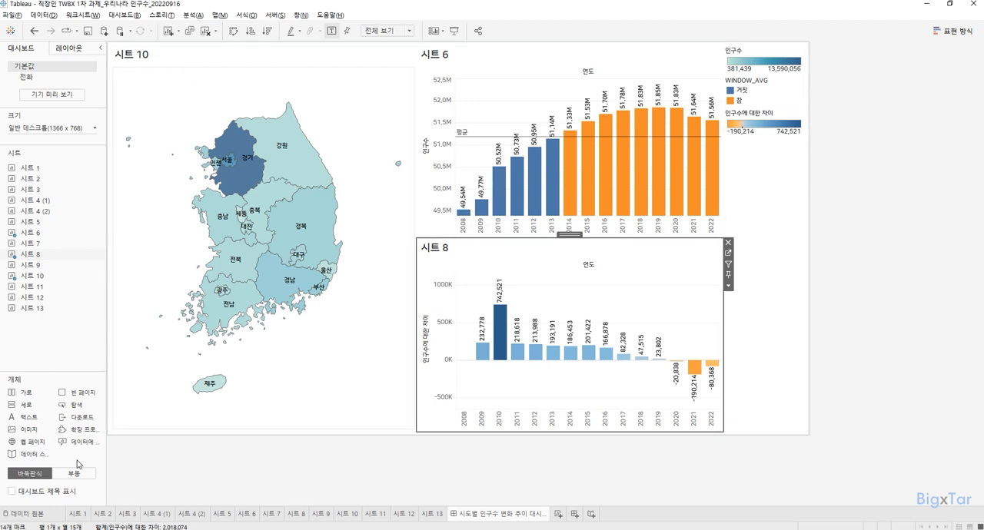
click(66, 495)
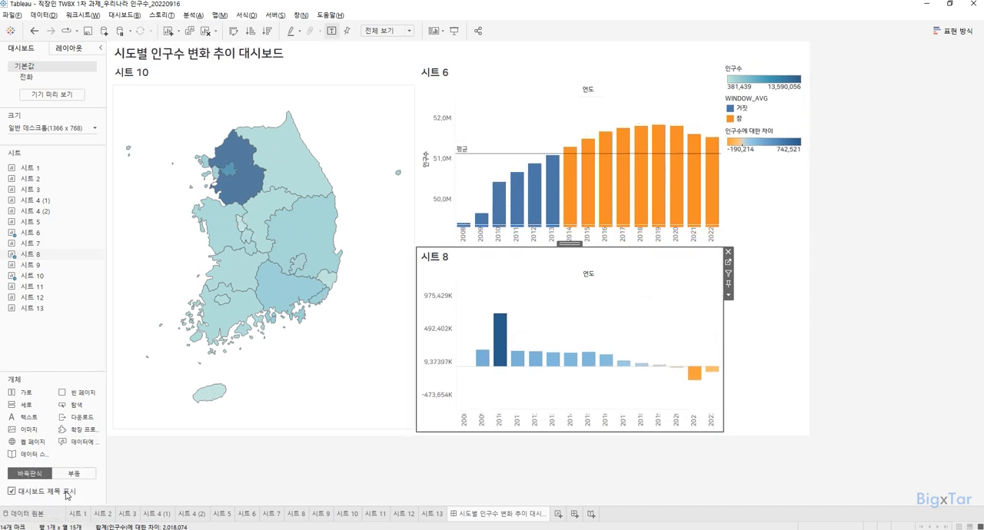
Step: Open the Tableau Public options for saving the workbook online
click(277, 15)
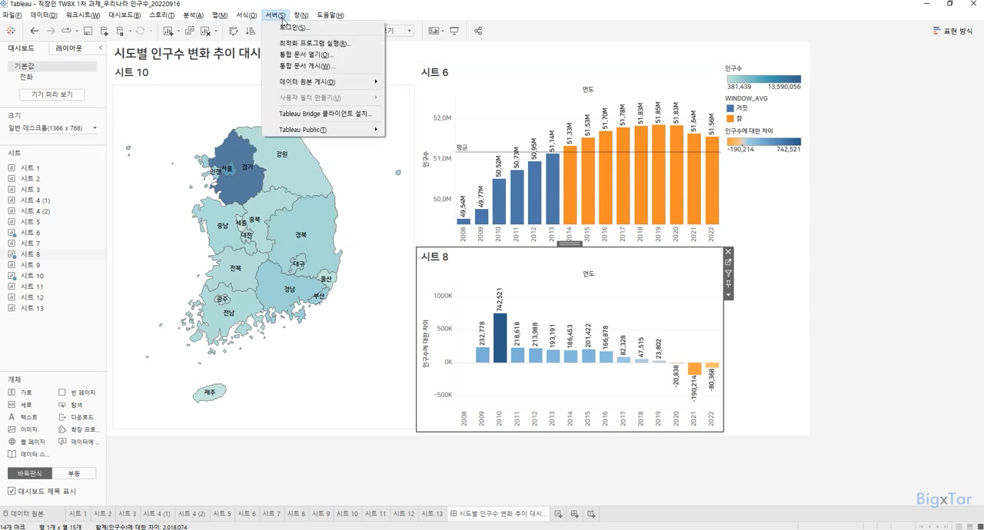
mouse_move(325, 131)
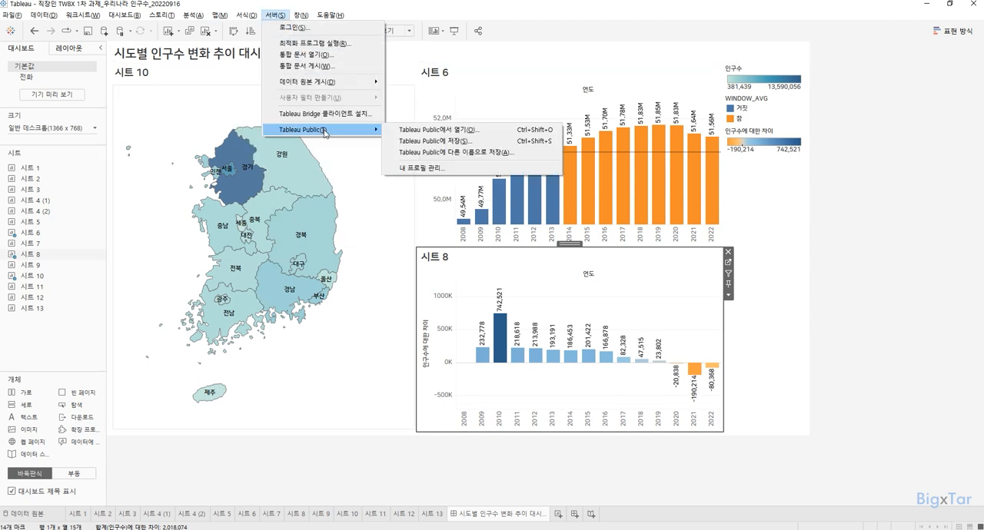